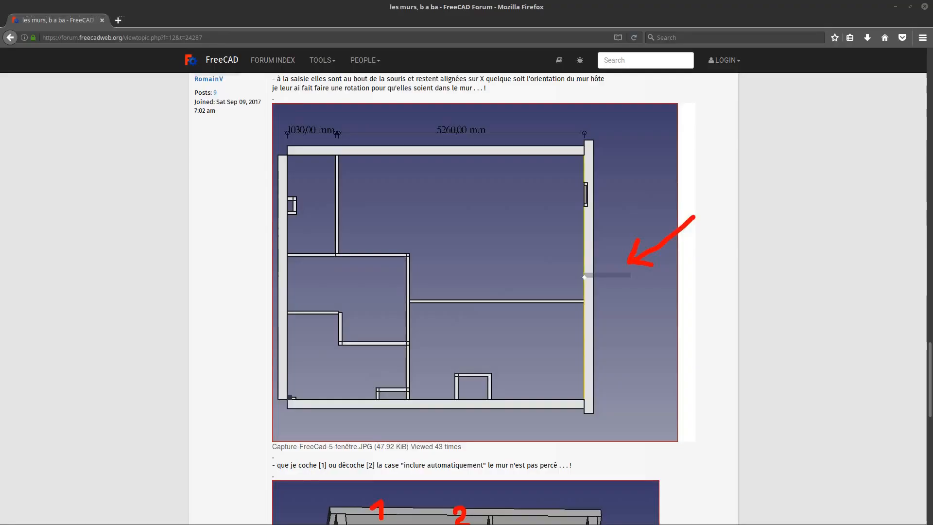
Review the "les murs, b a ba" forum thread, examining its wall questions and the attached plan and window screenshots.
{"action": "scroll", "coordinate": [202, 346], "scroll_direction": "up", "scroll_amount": 20}
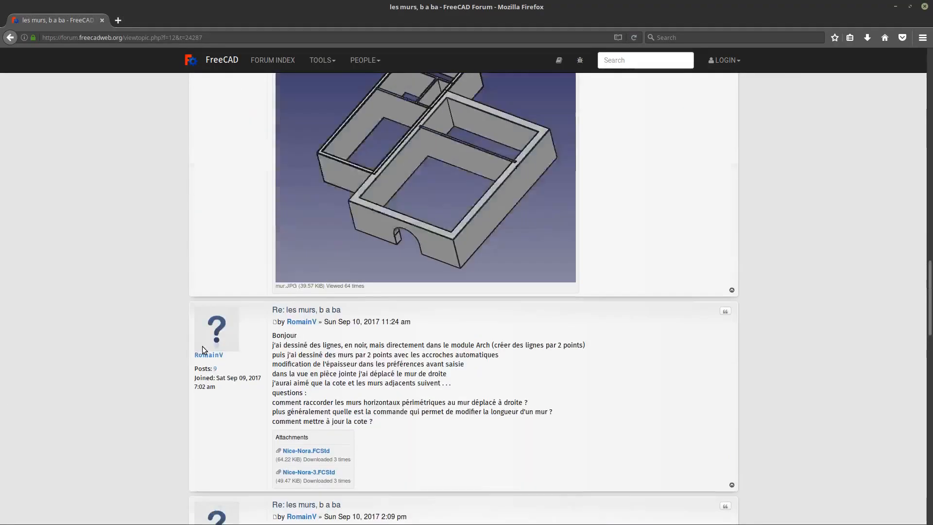
{"action": "scroll", "coordinate": [202, 346], "scroll_direction": "up", "scroll_amount": 2}
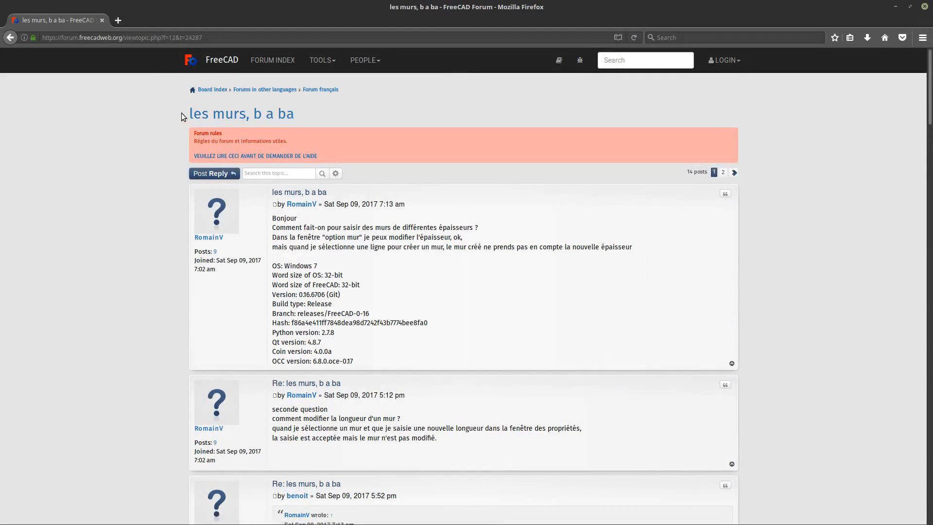
{"action": "left_click_drag", "start_coordinate": [182, 113], "coordinate": [299, 111]}
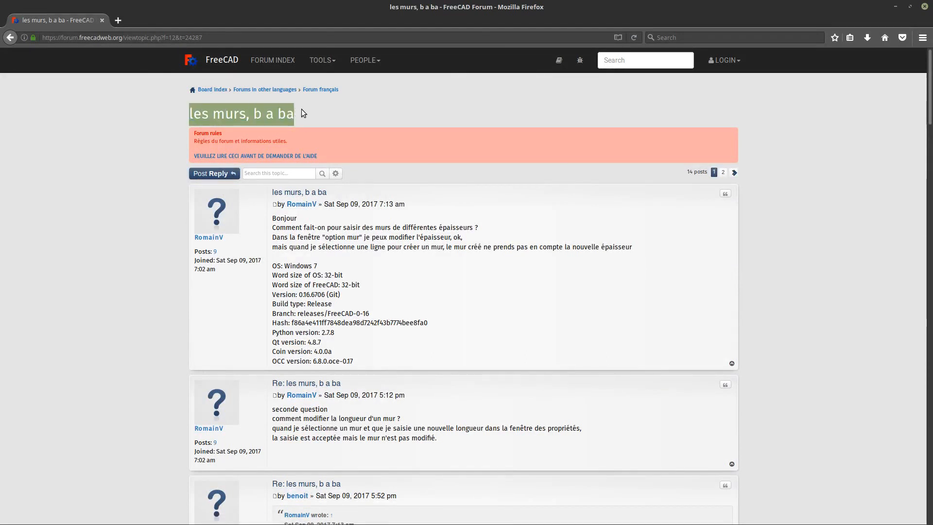
{"action": "left_click", "coordinate": [163, 121]}
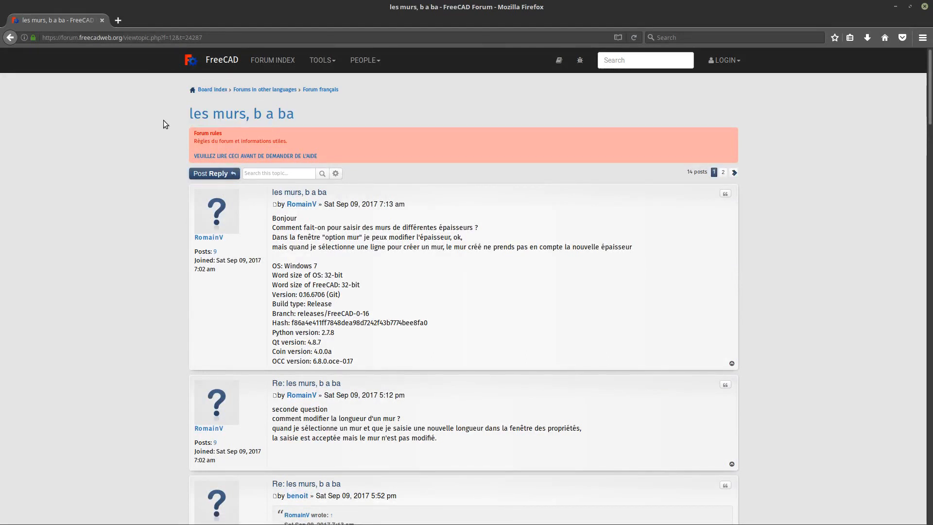
{"action": "scroll", "coordinate": [285, 146], "scroll_direction": "down", "scroll_amount": 8}
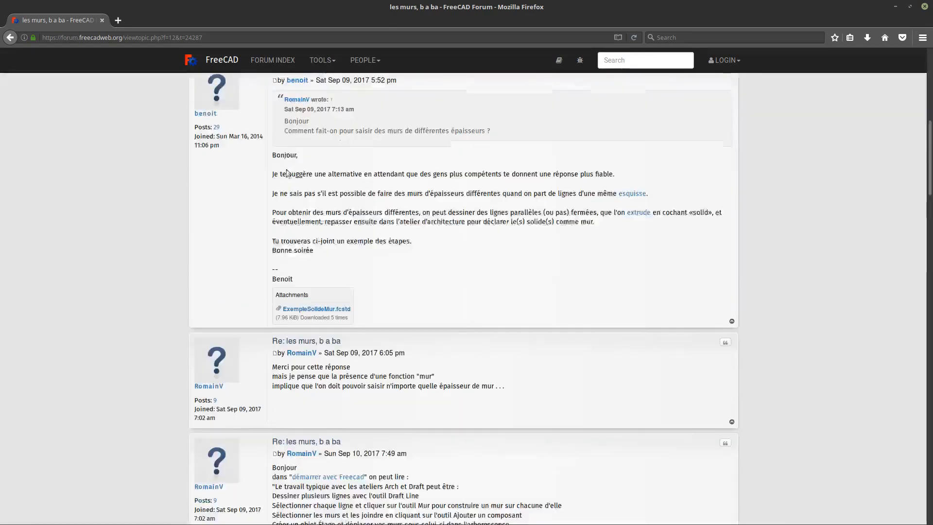
{"action": "scroll", "coordinate": [286, 173], "scroll_direction": "down", "scroll_amount": 14}
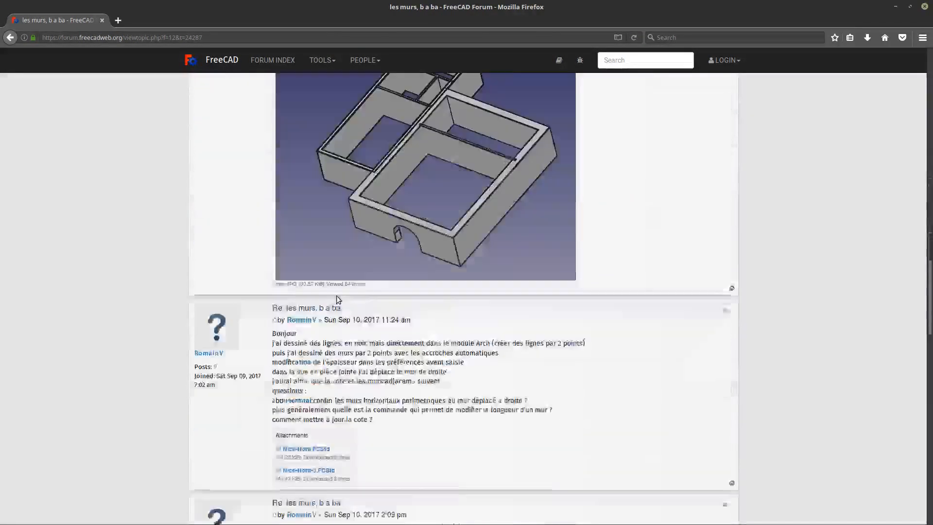
{"action": "scroll", "coordinate": [331, 297], "scroll_direction": "down", "scroll_amount": 9}
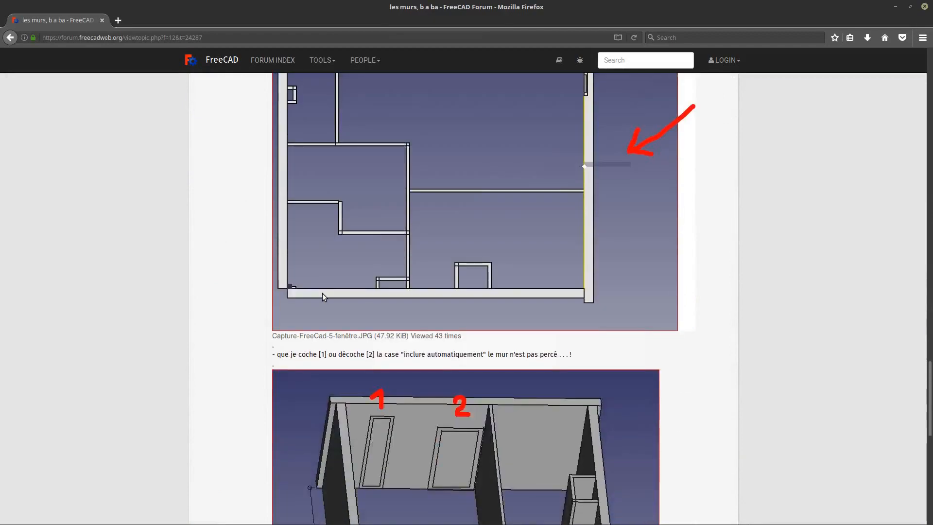
{"action": "scroll", "coordinate": [320, 294], "scroll_direction": "down", "scroll_amount": 3}
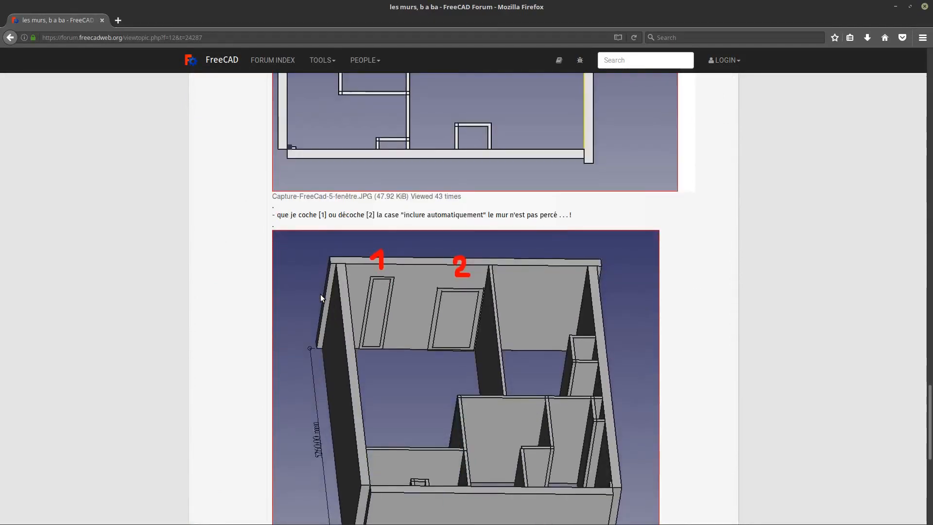
{"action": "scroll", "coordinate": [320, 294], "scroll_direction": "down", "scroll_amount": 6}
{"action": "scroll", "coordinate": [322, 298], "scroll_direction": "up", "scroll_amount": 3}
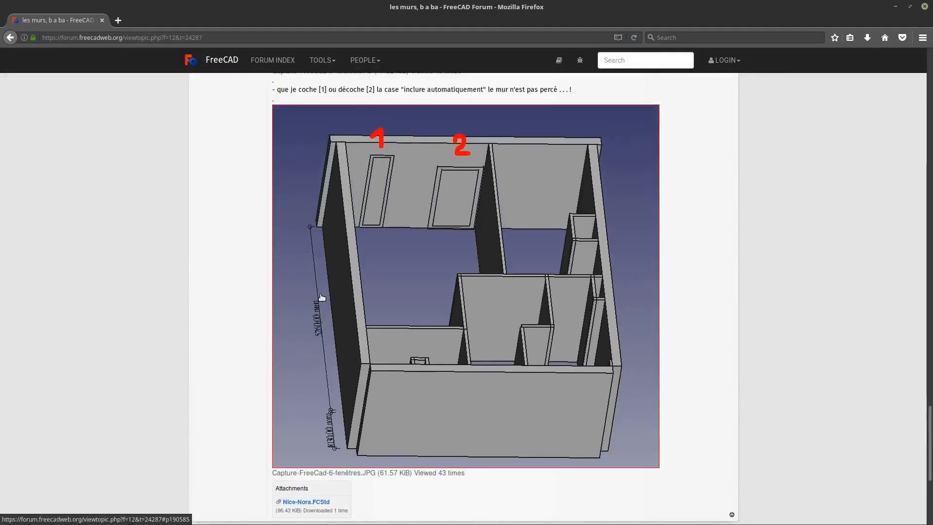
{"action": "scroll", "coordinate": [321, 297], "scroll_direction": "up", "scroll_amount": 4}
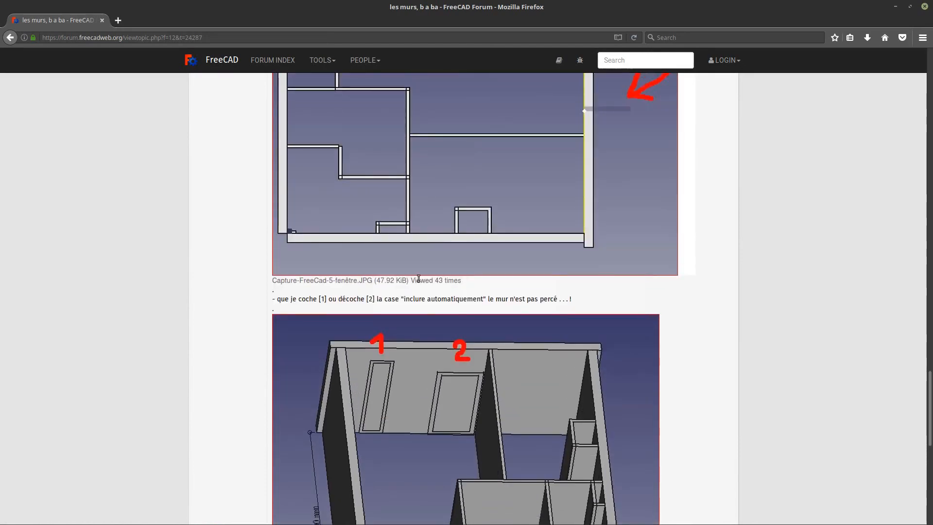
{"action": "scroll", "coordinate": [326, 270], "scroll_direction": "up", "scroll_amount": 3}
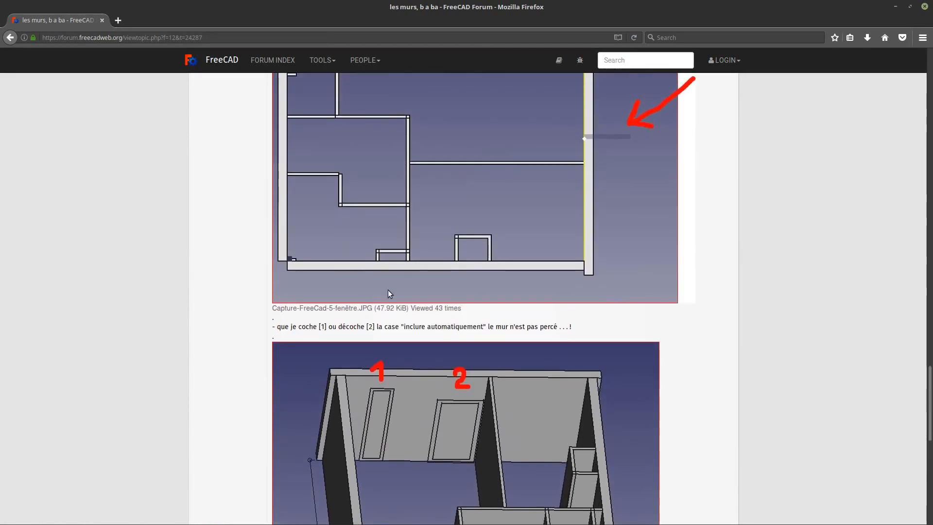
{"action": "scroll", "coordinate": [341, 237], "scroll_direction": "up", "scroll_amount": 2}
{"action": "scroll", "coordinate": [341, 238], "scroll_direction": "down", "scroll_amount": 4}
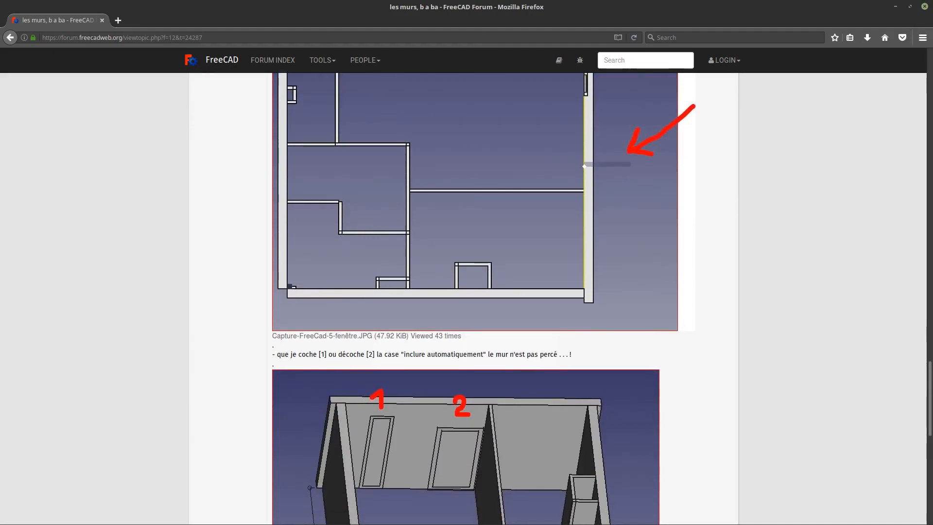
Switch to FreeCAD, create a new document and activate the Arch workbench.
{"action": "key", "text": "alt+Tab"}
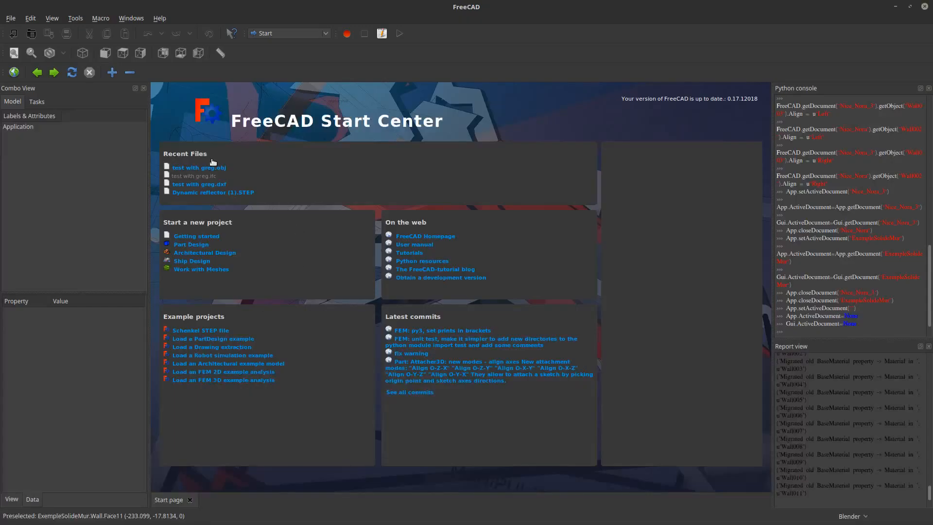
{"action": "left_click", "coordinate": [13, 33]}
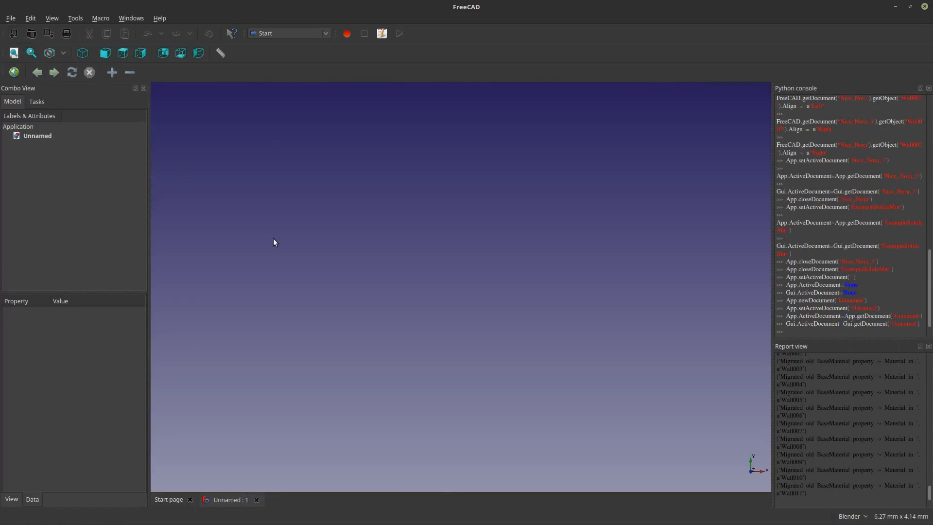
{"action": "left_click", "coordinate": [286, 33]}
{"action": "left_click", "coordinate": [284, 8]}
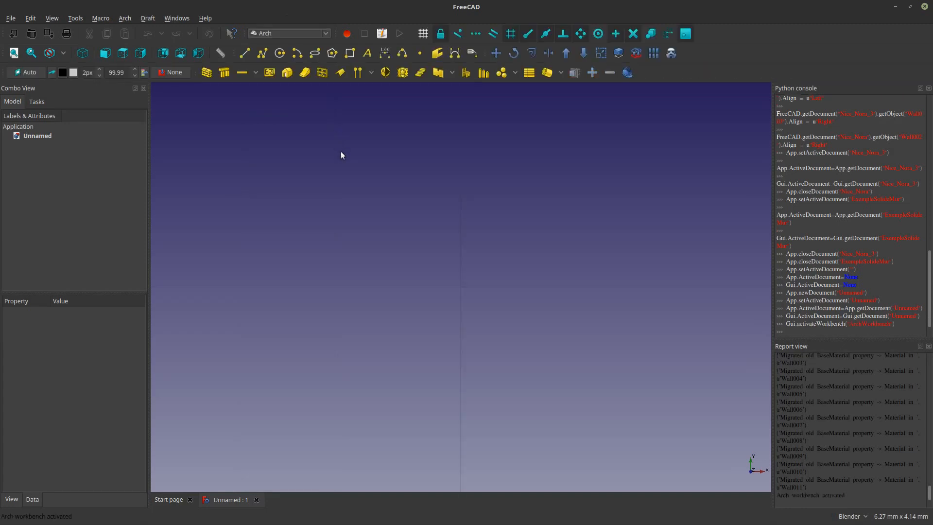
Start an Arch wall with its first point at the grid origin.
{"action": "scroll", "coordinate": [346, 278], "scroll_direction": "down", "scroll_amount": 10}
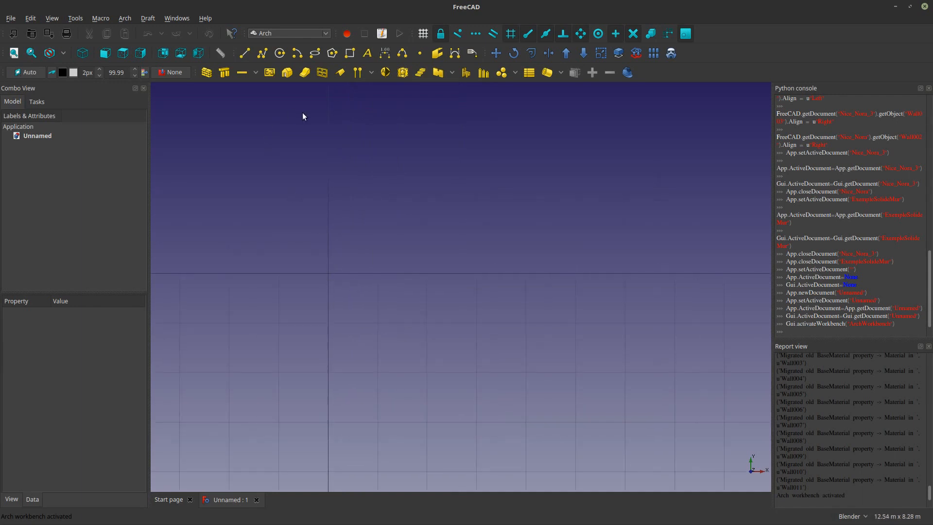
{"action": "left_click", "coordinate": [208, 74]}
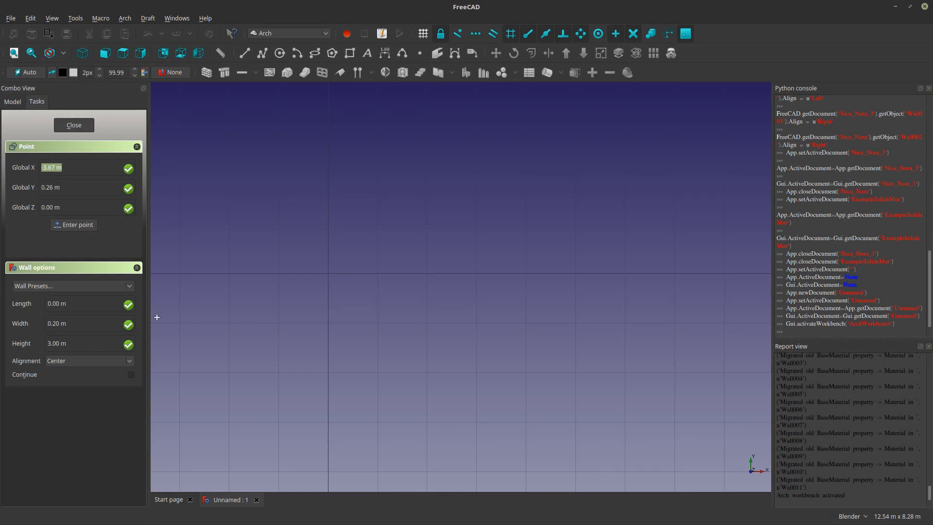
{"action": "double_click", "coordinate": [56, 304]}
{"action": "type", "text": "3m"}
{"action": "left_click", "coordinate": [327, 272]}
{"action": "scroll", "coordinate": [393, 285], "scroll_direction": "down", "scroll_amount": 10}
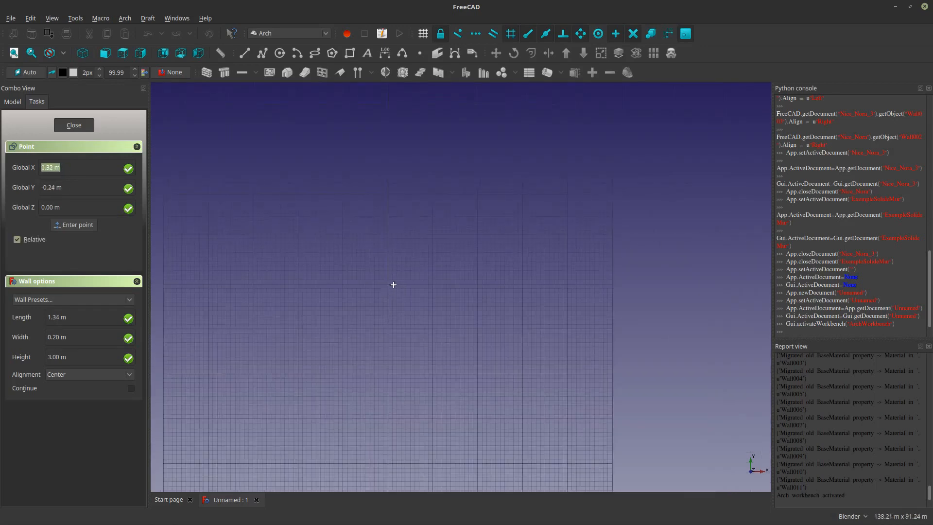
{"action": "scroll", "coordinate": [407, 283], "scroll_direction": "up", "scroll_amount": 5}
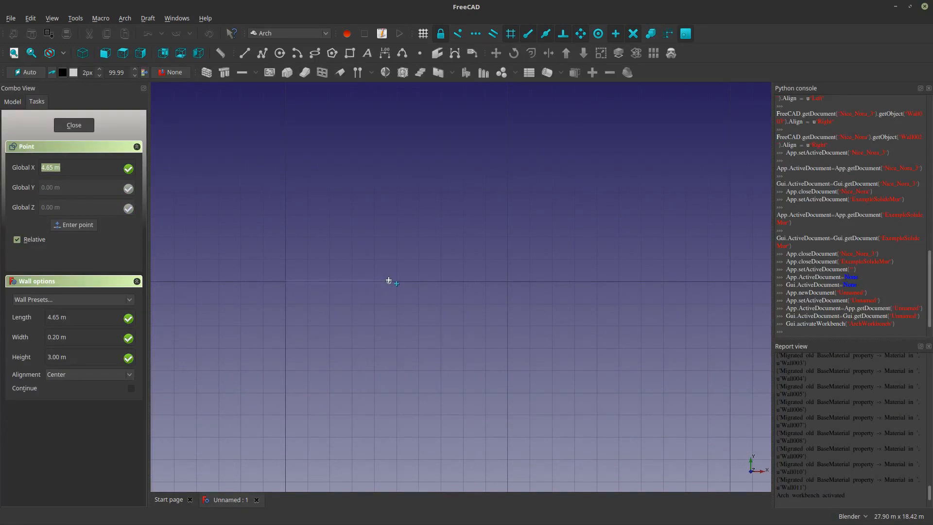
Create the wall with a length of 3 m, keeping 0.20 m width, 3.00 m height and Center alignment.
{"action": "key", "text": "Tab"}
{"action": "key", "text": "Tab"}
{"action": "key", "text": "Tab"}
{"action": "key", "text": "Tab"}
{"action": "type", "text": "3m"}
{"action": "key", "text": "Delete"}
{"action": "key", "text": "Tab"}
{"action": "key", "text": "Tab"}
{"action": "key", "text": "Return"}
{"action": "middle_click_drag", "start_coordinate": [383, 321], "coordinate": [261, 283]}
{"action": "scroll", "coordinate": [325, 214], "scroll_direction": "up", "scroll_amount": 6}
{"action": "middle_click_drag", "start_coordinate": [407, 318], "coordinate": [457, 323]}
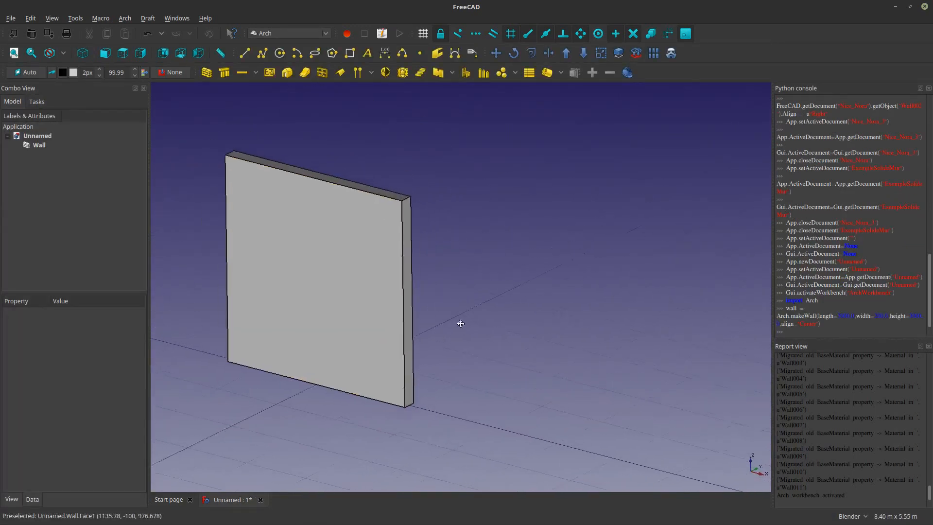
{"action": "scroll", "coordinate": [461, 322], "scroll_direction": "down", "scroll_amount": 2}
{"action": "middle_click_drag", "start_coordinate": [344, 331], "coordinate": [339, 366]}
Set the wall's length property to 5 m.
{"action": "left_click", "coordinate": [32, 145]}
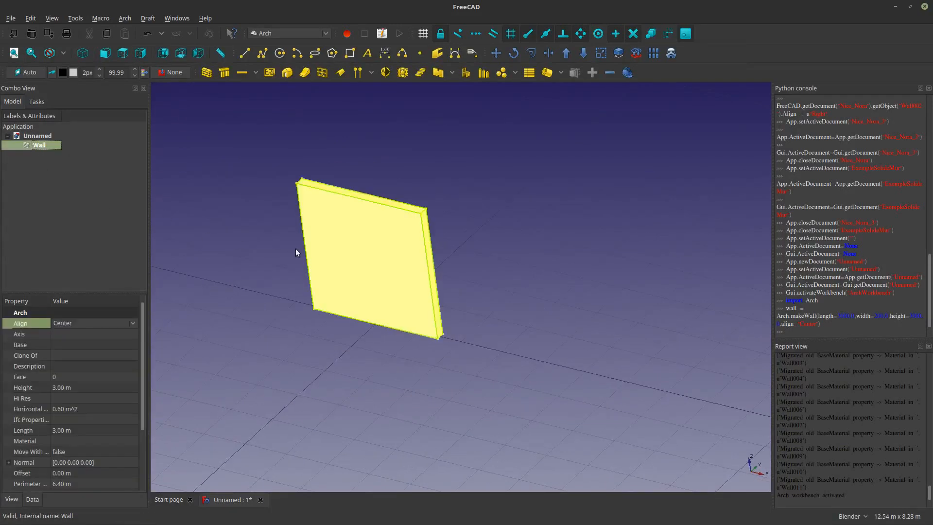
{"action": "scroll", "coordinate": [425, 318], "scroll_direction": "up", "scroll_amount": 4}
{"action": "middle_click_drag", "start_coordinate": [426, 319], "coordinate": [401, 412]}
{"action": "scroll", "coordinate": [352, 313], "scroll_direction": "down", "scroll_amount": 5}
{"action": "scroll", "coordinate": [450, 407], "scroll_direction": "up", "scroll_amount": 5}
{"action": "scroll", "coordinate": [401, 412], "scroll_direction": "down", "scroll_amount": 4}
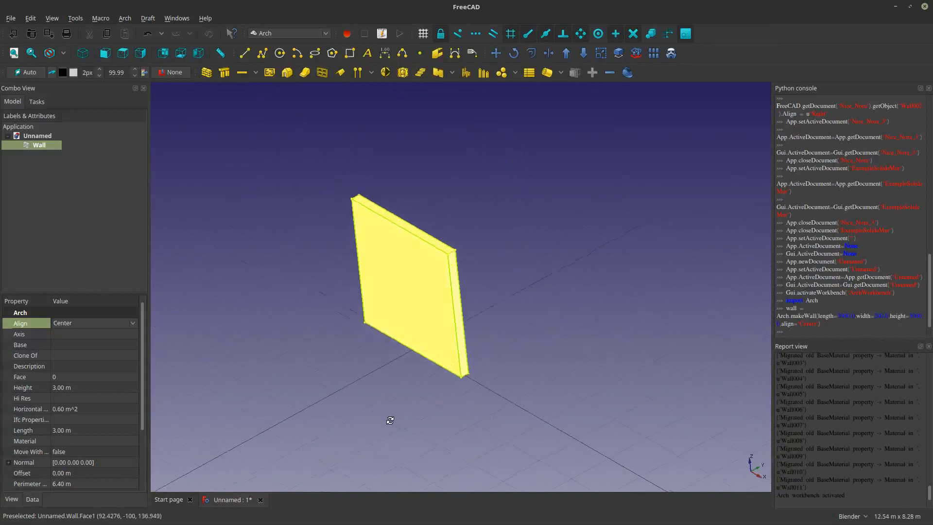
{"action": "left_click", "coordinate": [398, 405]}
{"action": "left_click", "coordinate": [30, 145]}
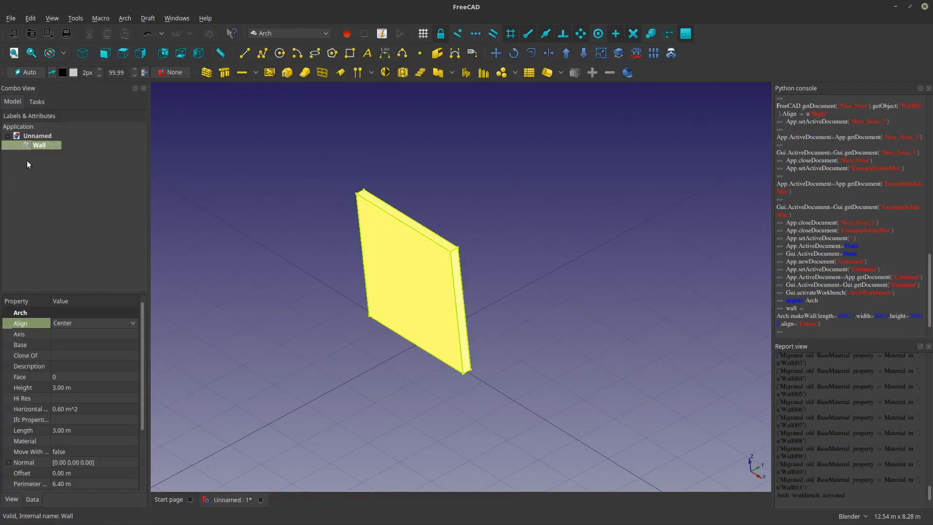
{"action": "left_click", "coordinate": [66, 431]}
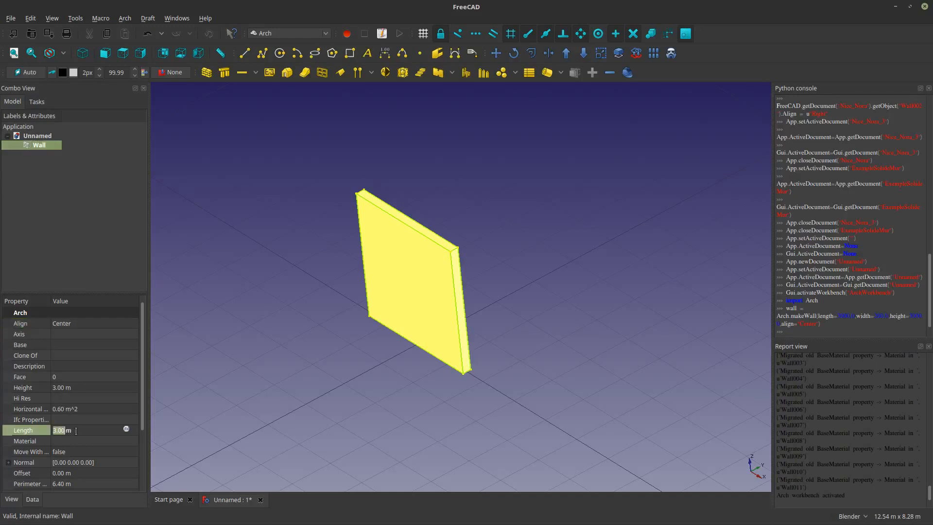
{"action": "scroll", "coordinate": [66, 430], "scroll_direction": "up", "scroll_amount": 2}
{"action": "left_click", "coordinate": [264, 396]}
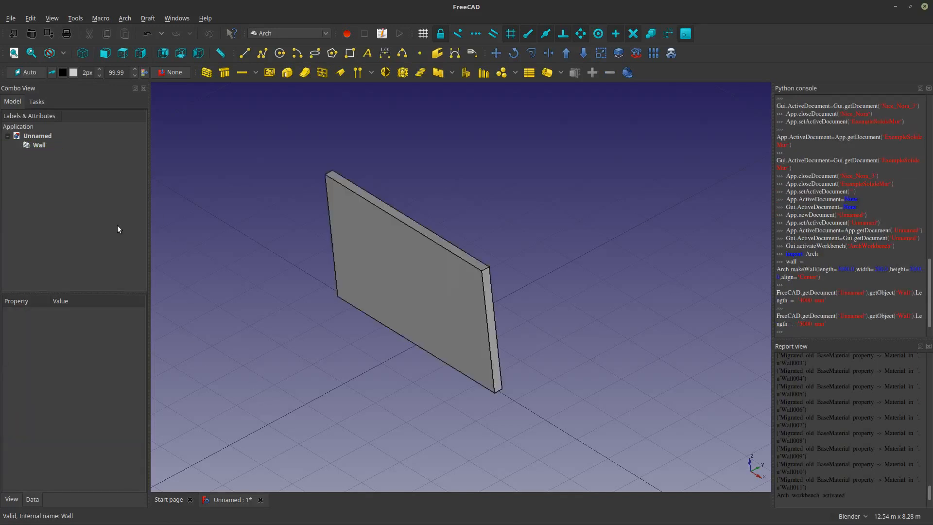
Set the wall's height property to 4 m.
{"action": "mouse_move", "coordinate": [389, 359]}
{"action": "middle_mouse_down"}
{"action": "mouse_move", "coordinate": [433, 354]}
{"action": "mouse_move", "coordinate": [441, 366]}
{"action": "mouse_move", "coordinate": [396, 348]}
{"action": "middle_mouse_up"}
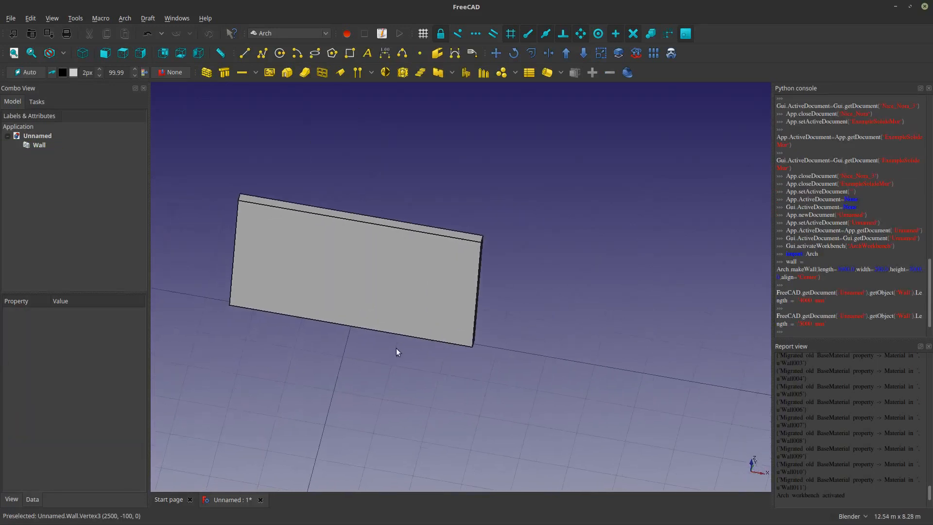
{"action": "scroll", "coordinate": [333, 305], "scroll_direction": "up", "scroll_amount": 3}
{"action": "scroll", "coordinate": [339, 306], "scroll_direction": "down", "scroll_amount": 1}
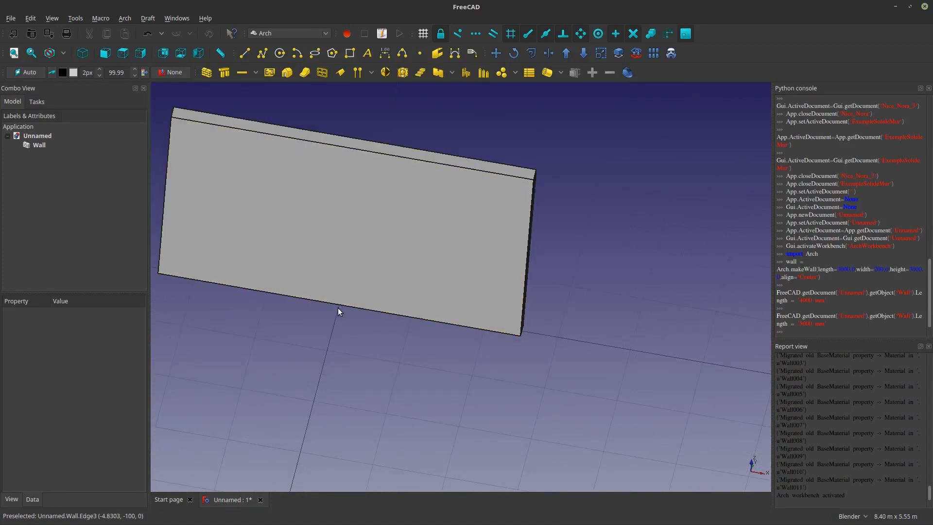
{"action": "scroll", "coordinate": [339, 306], "scroll_direction": "down", "scroll_amount": 4}
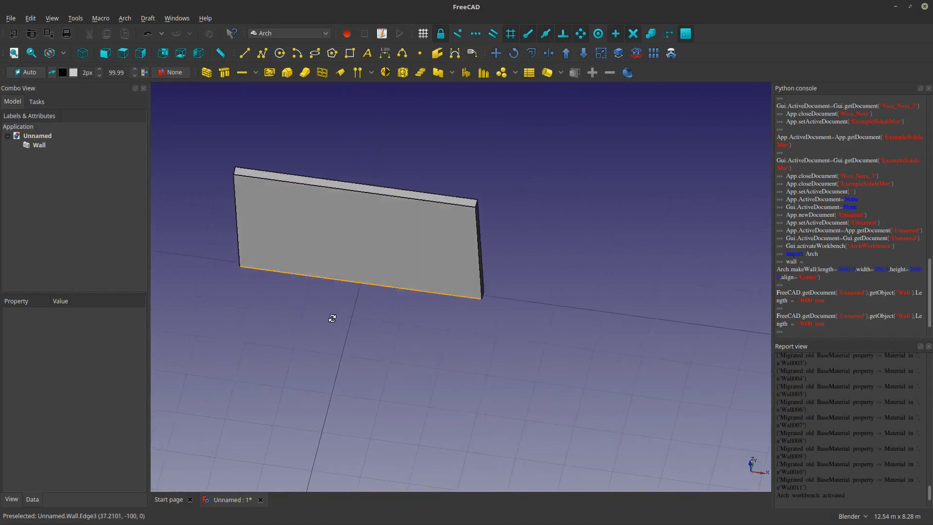
{"action": "middle_click_drag", "start_coordinate": [332, 318], "coordinate": [328, 311]}
{"action": "left_click", "coordinate": [43, 146]}
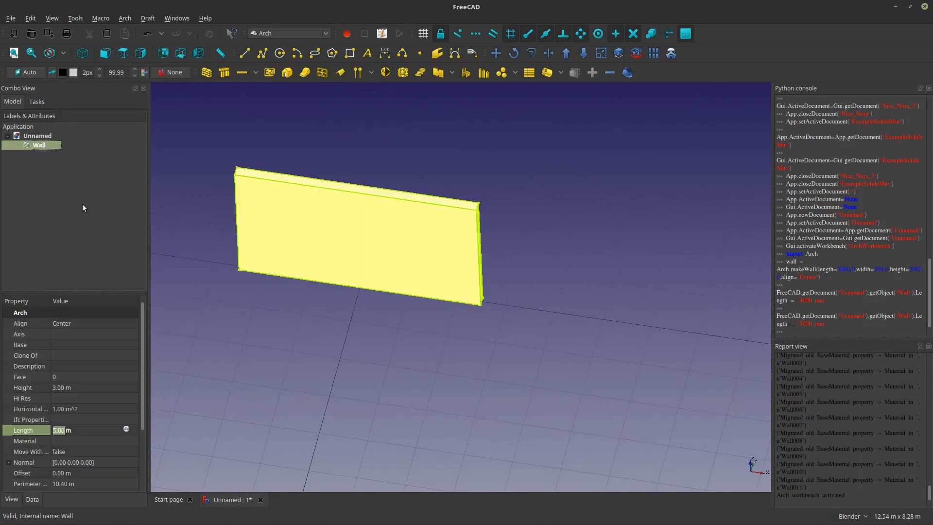
{"action": "left_click", "coordinate": [103, 388]}
{"action": "type", "text": "4"}
{"action": "left_click", "coordinate": [250, 376]}
{"action": "middle_click_drag", "start_coordinate": [290, 373], "coordinate": [270, 359]}
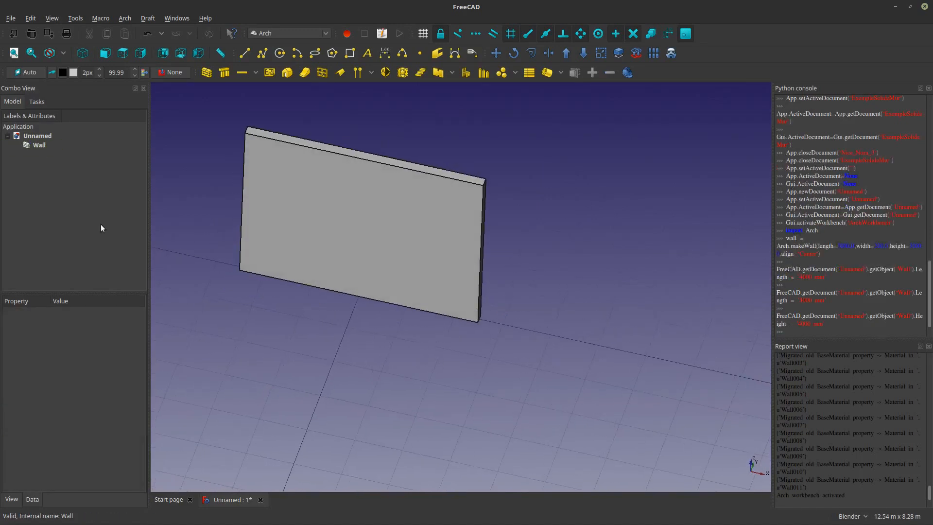
Set the wall's width property to 1.2 m.
{"action": "left_click", "coordinate": [46, 147]}
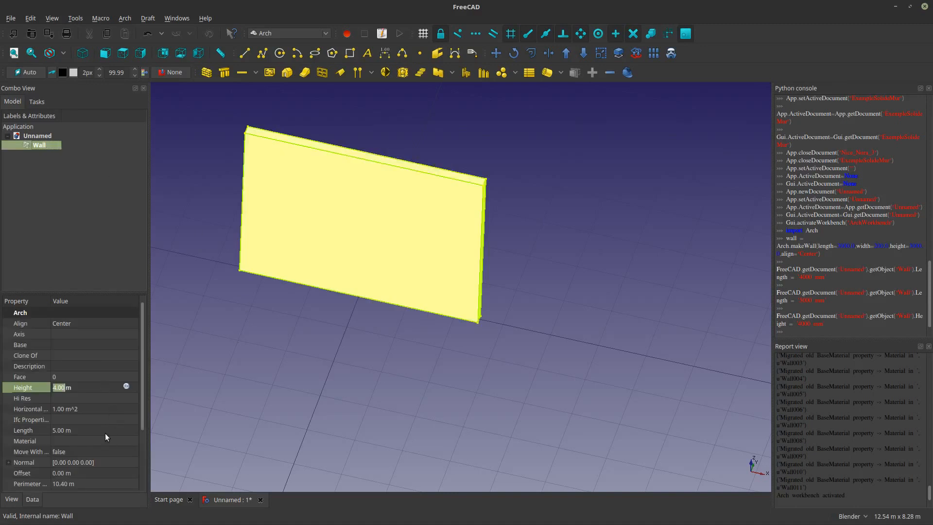
{"action": "scroll", "coordinate": [106, 442], "scroll_direction": "down", "scroll_amount": 1}
{"action": "scroll", "coordinate": [110, 462], "scroll_direction": "down", "scroll_amount": 1}
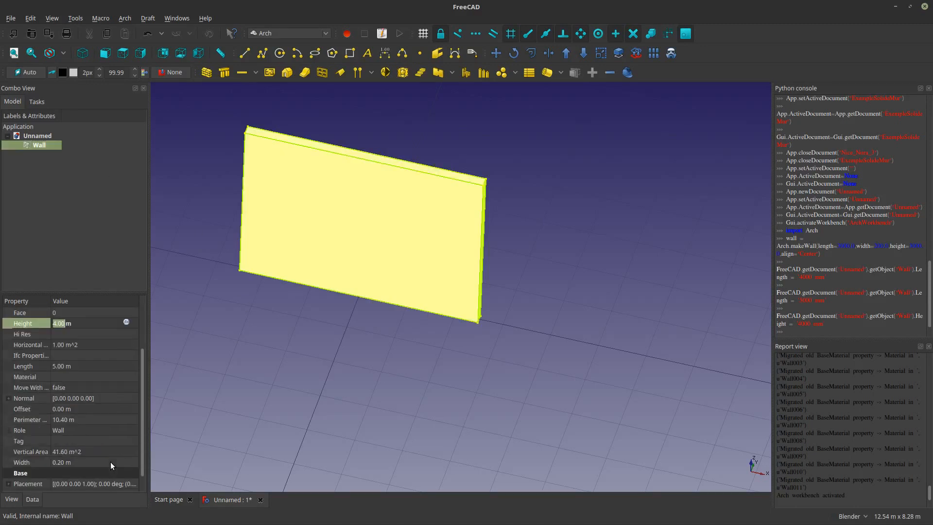
{"action": "left_click", "coordinate": [84, 456]}
{"action": "type", "text": "1"}
{"action": "left_click", "coordinate": [245, 407]}
{"action": "middle_click_drag", "start_coordinate": [354, 334], "coordinate": [296, 348]}
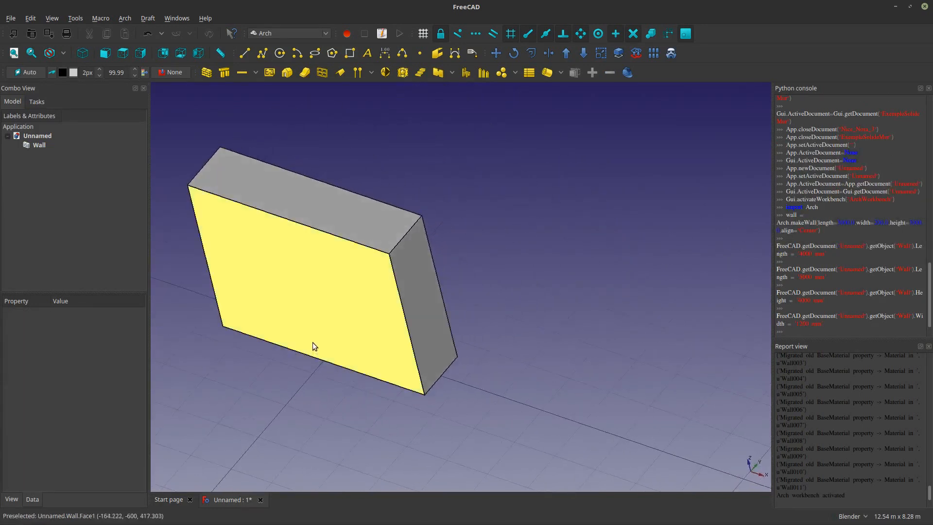
{"action": "scroll", "coordinate": [340, 311], "scroll_direction": "down", "scroll_amount": 2}
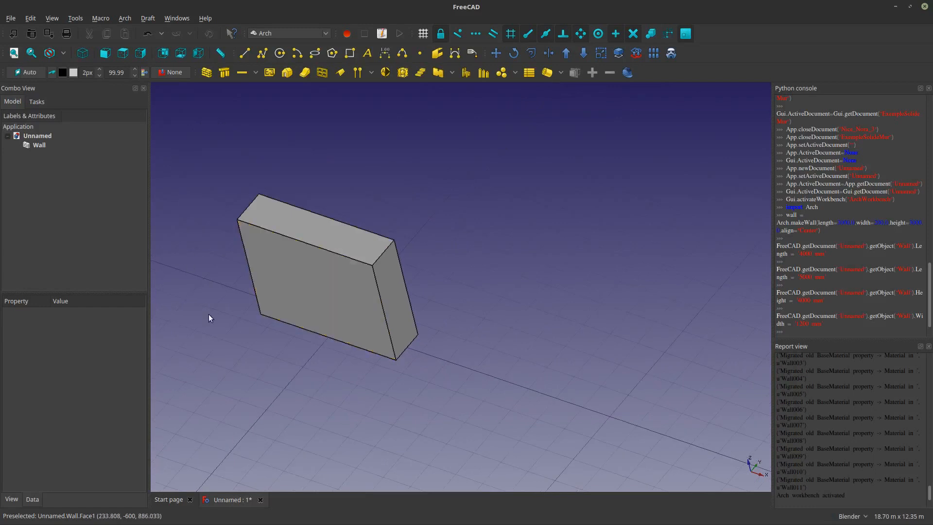
{"action": "middle_click_drag", "start_coordinate": [208, 315], "coordinate": [291, 330]}
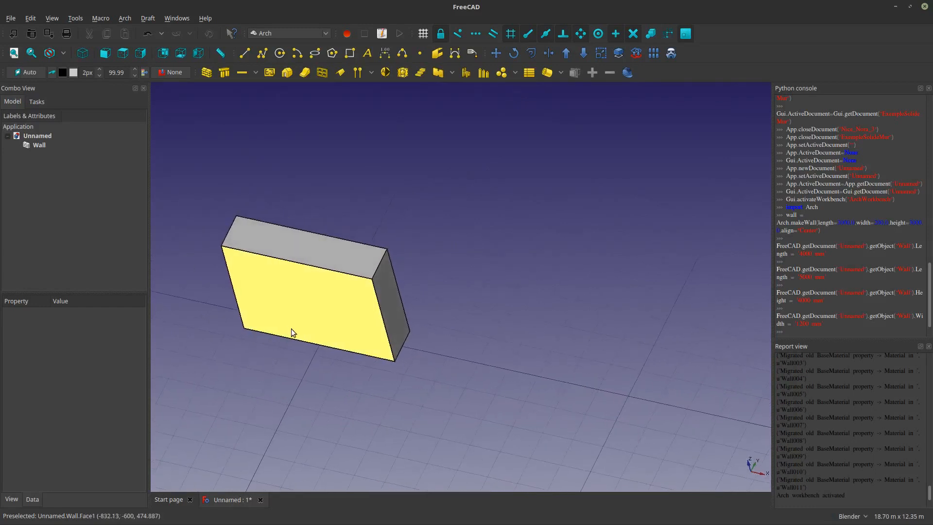
Set the wall's Offset property to 3 m.
{"action": "left_click", "coordinate": [30, 145]}
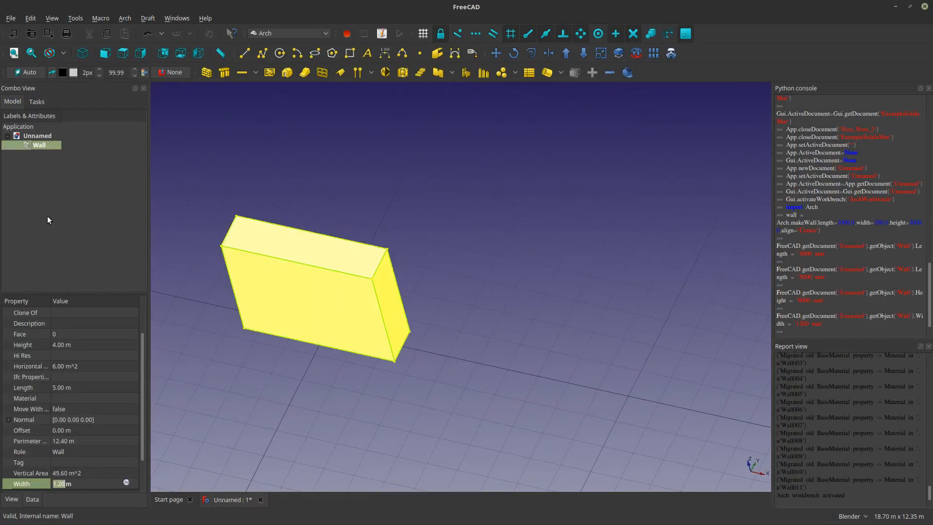
{"action": "left_click_drag", "start_coordinate": [142, 424], "coordinate": [147, 459]}
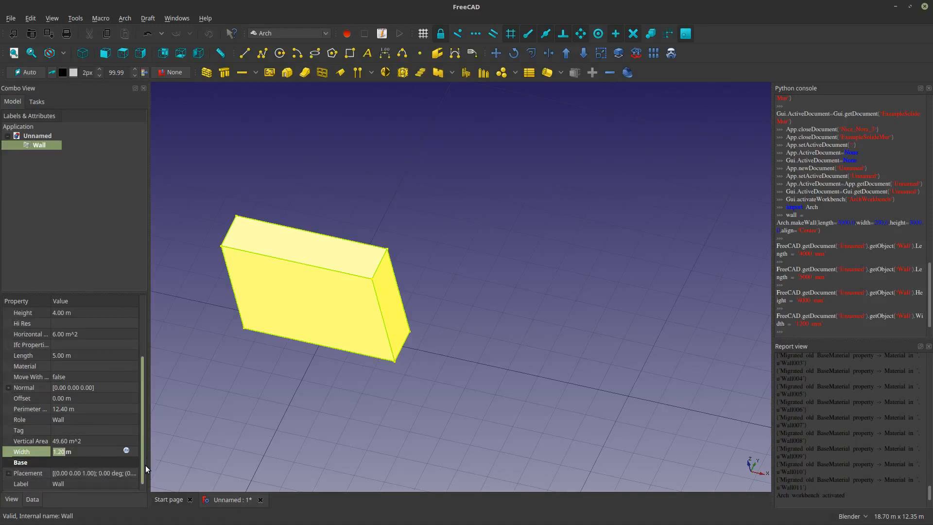
{"action": "left_click", "coordinate": [90, 398]}
{"action": "key", "text": "Up"}
{"action": "key", "text": "Up"}
{"action": "key", "text": "Up"}
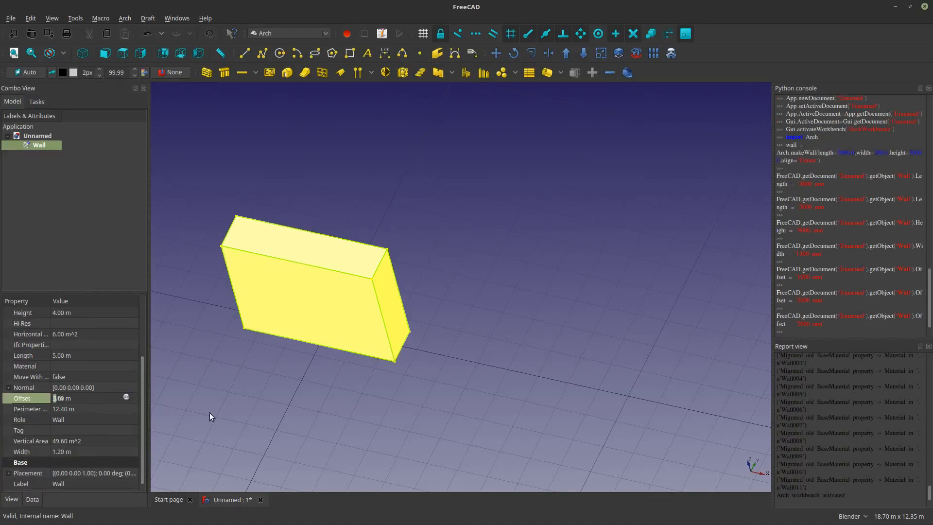
{"action": "left_click", "coordinate": [209, 413]}
Set the wall's Align property to Right.
{"action": "left_click", "coordinate": [238, 288]}
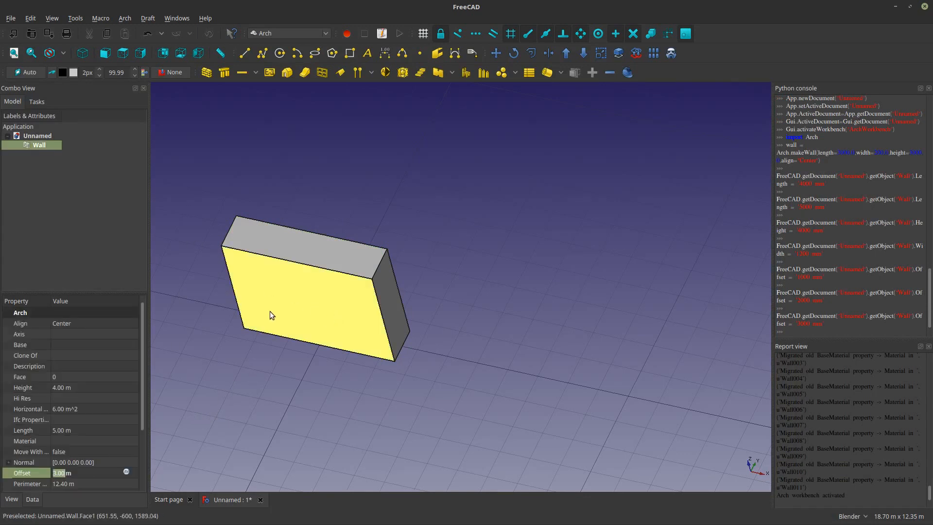
{"action": "left_click", "coordinate": [121, 323]}
{"action": "left_click", "coordinate": [106, 314]}
{"action": "left_click", "coordinate": [261, 354]}
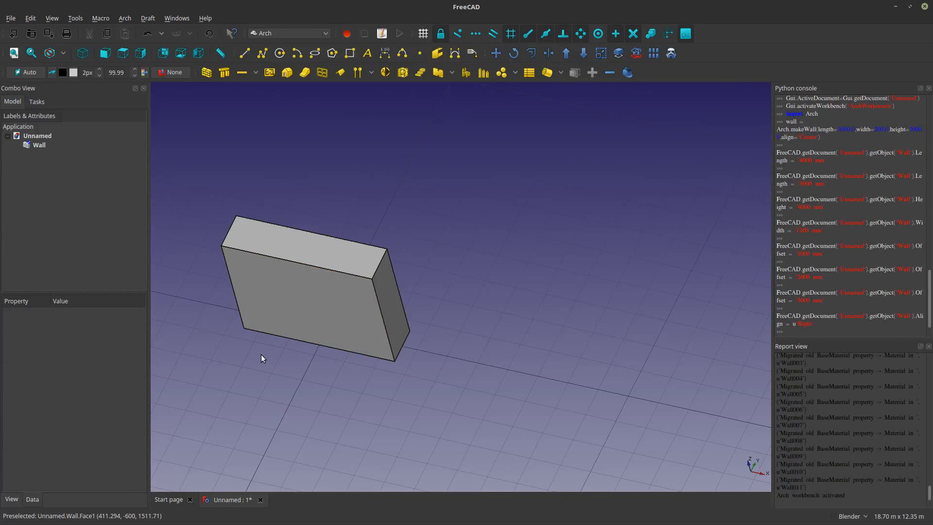
Set the wall's Align property to Left.
{"action": "left_click", "coordinate": [286, 318]}
{"action": "left_click", "coordinate": [126, 323]}
{"action": "left_click", "coordinate": [100, 312]}
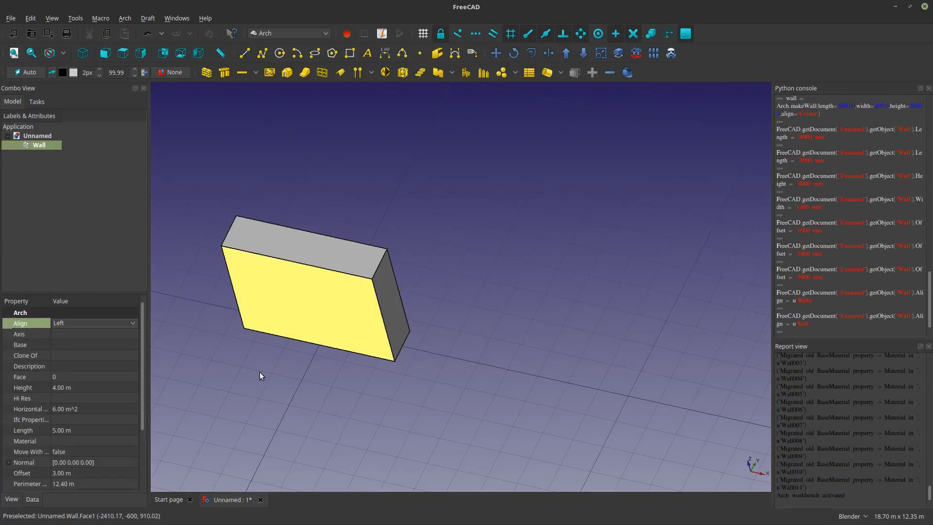
{"action": "left_click", "coordinate": [260, 372]}
Set the wall's Offset property to 5 m and check the wall's position relative to the axis.
{"action": "left_click", "coordinate": [290, 331]}
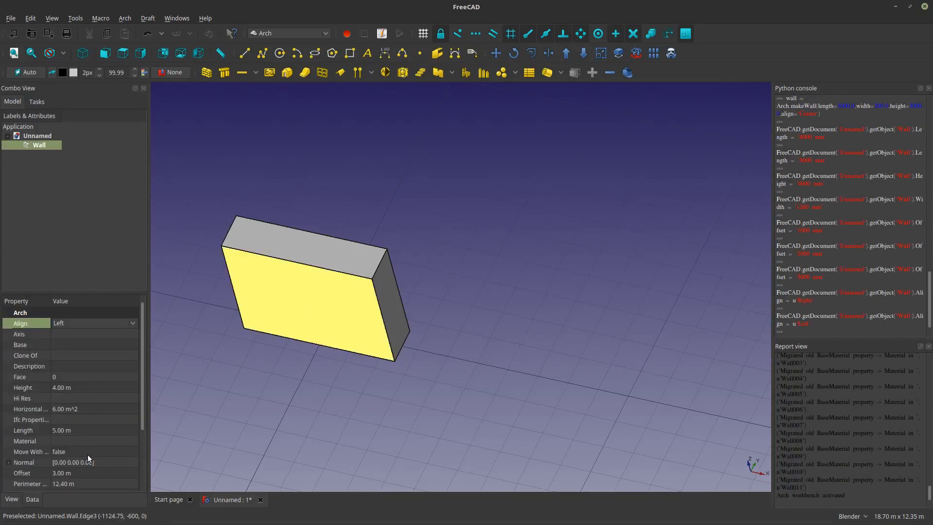
{"action": "left_click", "coordinate": [82, 472]}
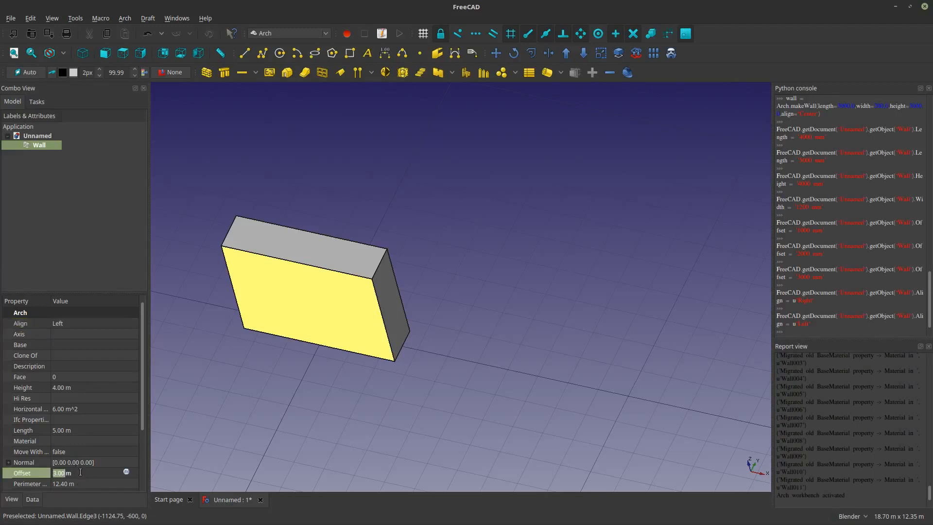
{"action": "scroll", "coordinate": [81, 472], "scroll_direction": "up", "scroll_amount": 2}
{"action": "left_click", "coordinate": [221, 448]}
{"action": "middle_click_drag", "start_coordinate": [343, 317], "coordinate": [323, 265]}
{"action": "scroll", "coordinate": [339, 270], "scroll_direction": "up", "scroll_amount": 4}
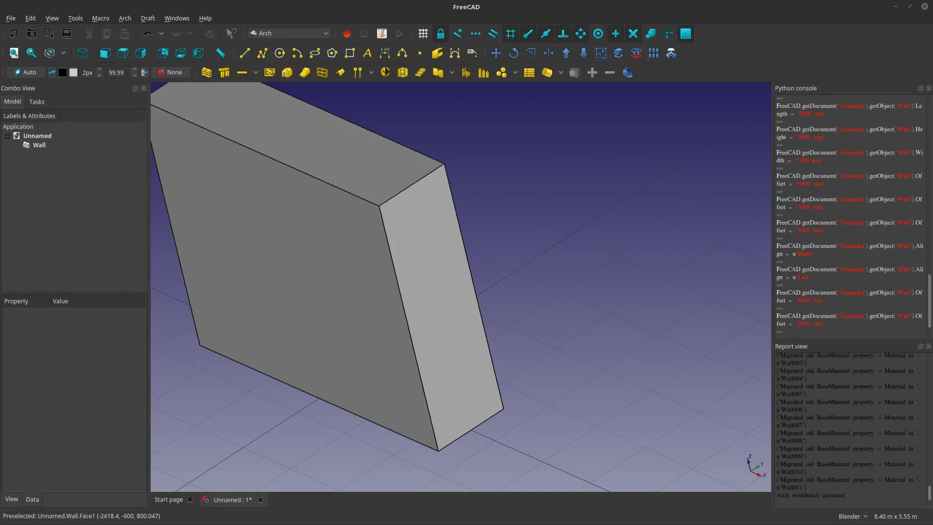
{"action": "middle_click_drag", "start_coordinate": [360, 306], "coordinate": [346, 323]}
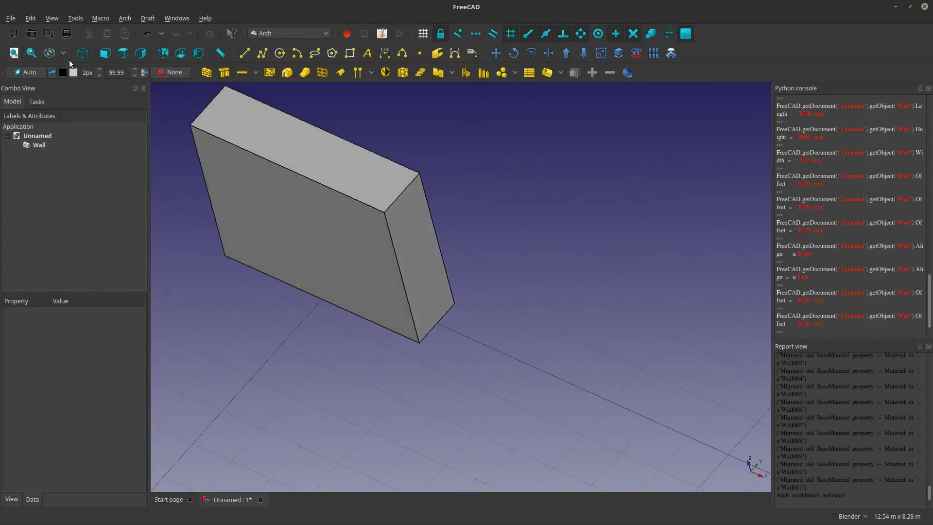
In top view, draw a 4 m Draft line along the X axis from x = 6 m to x = 10 m.
{"action": "left_click", "coordinate": [123, 55]}
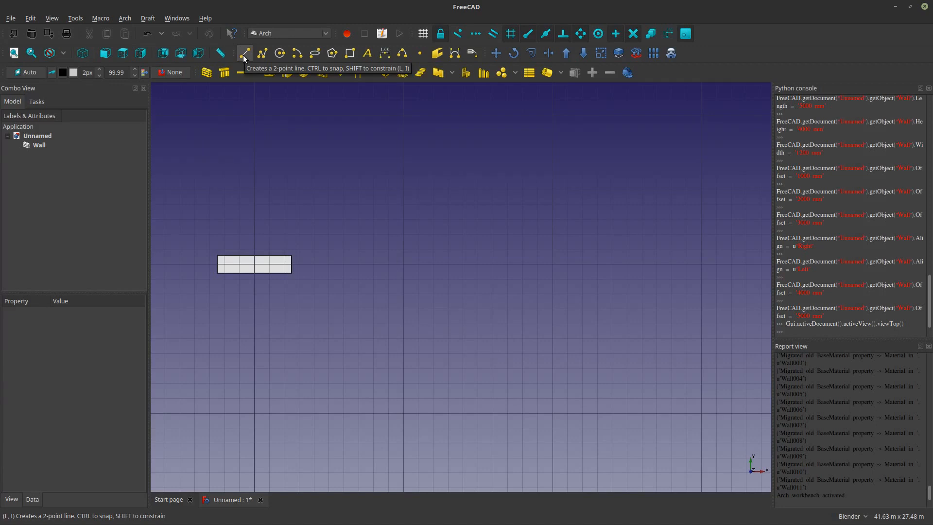
{"action": "left_click", "coordinate": [287, 30]}
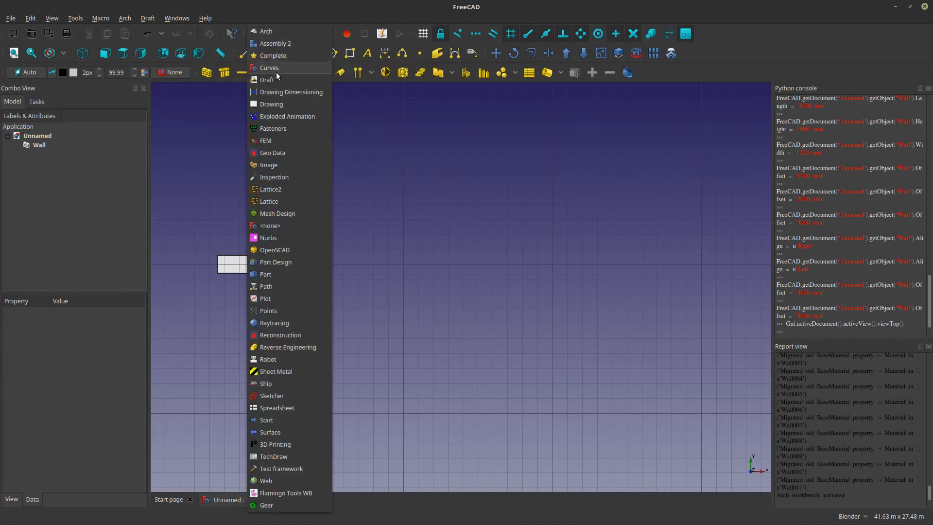
{"action": "left_click", "coordinate": [269, 81]}
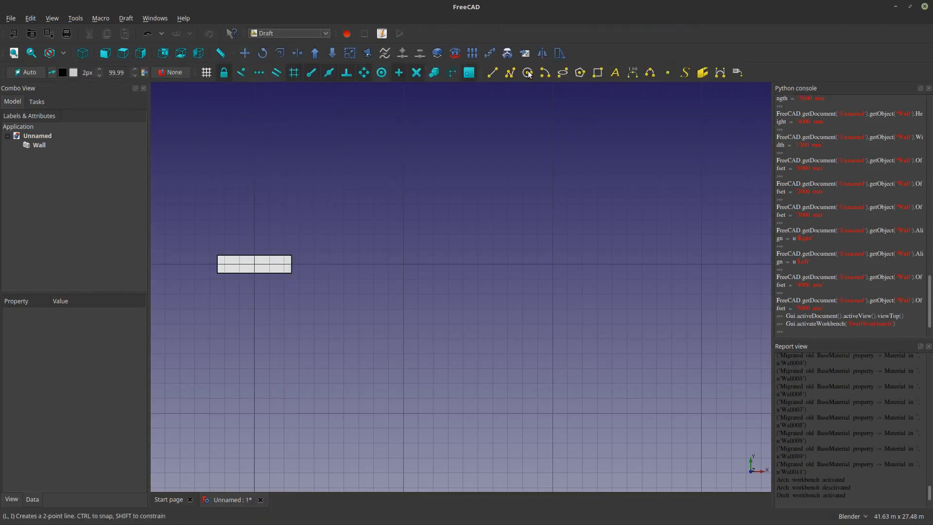
{"action": "left_click", "coordinate": [492, 73]}
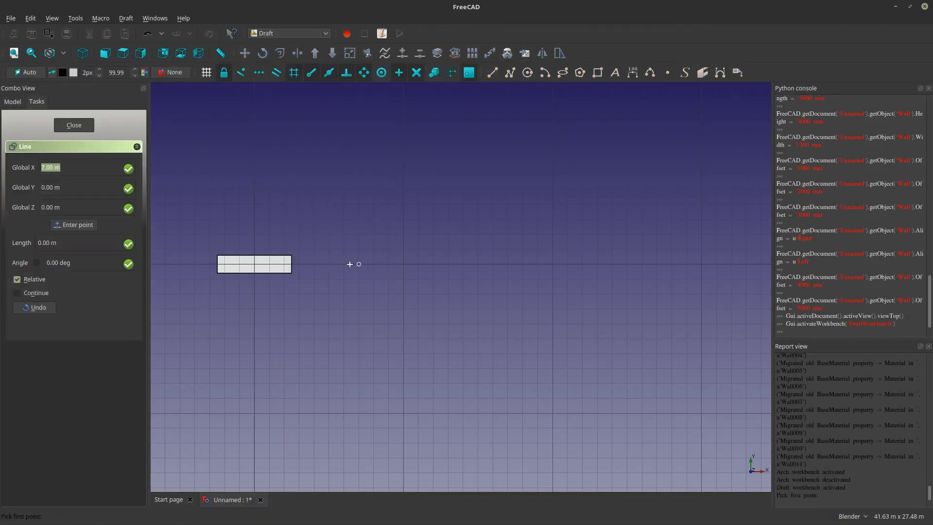
{"action": "left_click", "coordinate": [352, 264]}
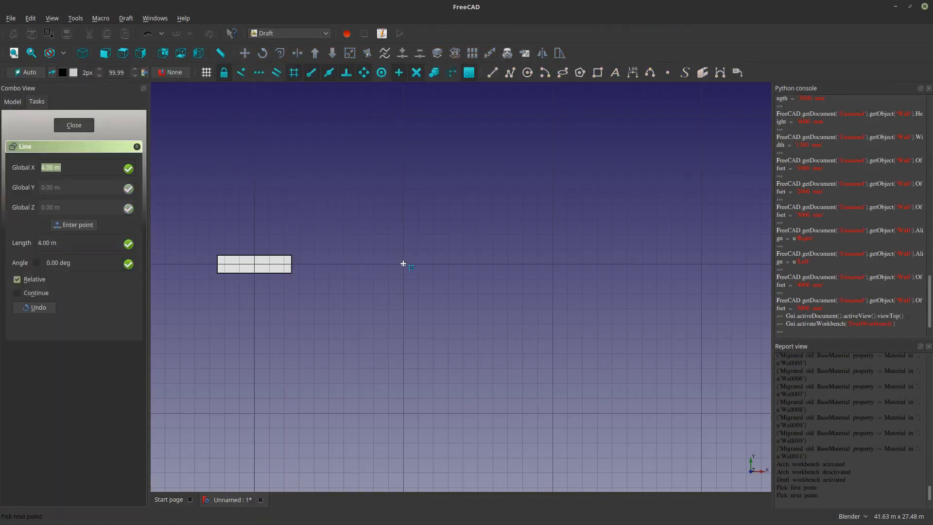
{"action": "left_click", "coordinate": [403, 264]}
{"action": "middle_click_drag", "start_coordinate": [346, 320], "coordinate": [391, 262]}
{"action": "scroll", "coordinate": [392, 261], "scroll_direction": "up", "scroll_amount": 8}
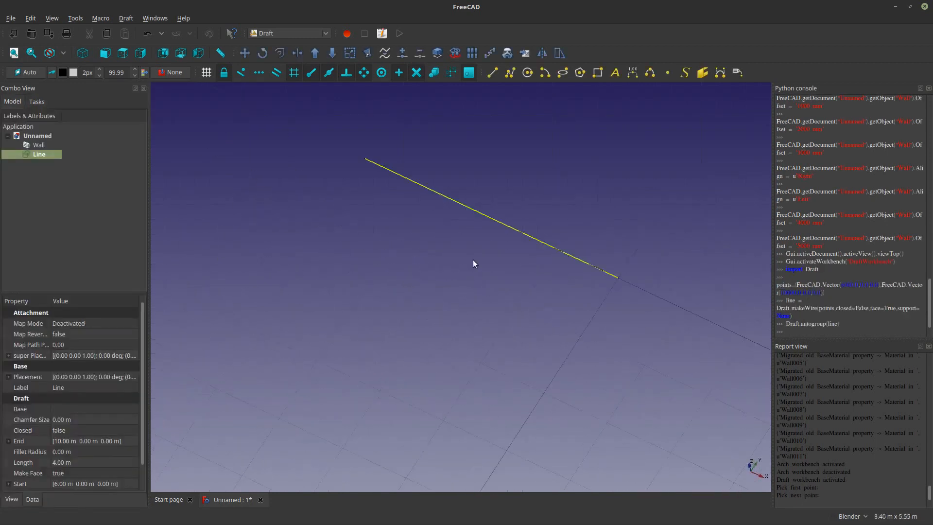
Set the Draft line's Length property to 7 m.
{"action": "left_click", "coordinate": [488, 258]}
{"action": "middle_click_drag", "start_coordinate": [491, 257], "coordinate": [394, 316], "text": "shift"}
{"action": "scroll", "coordinate": [397, 316], "scroll_direction": "up", "scroll_amount": 2}
{"action": "left_click", "coordinate": [428, 280]}
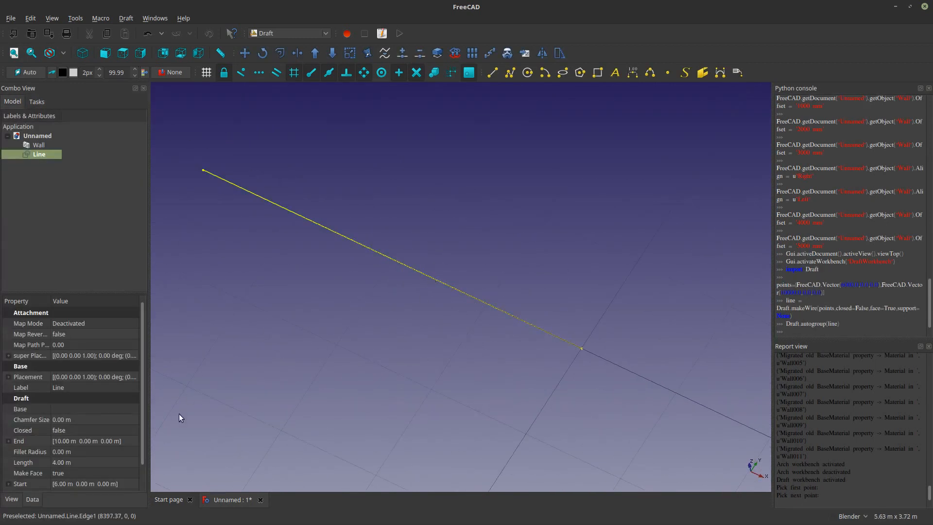
{"action": "scroll", "coordinate": [142, 415], "scroll_direction": "down", "scroll_amount": 1}
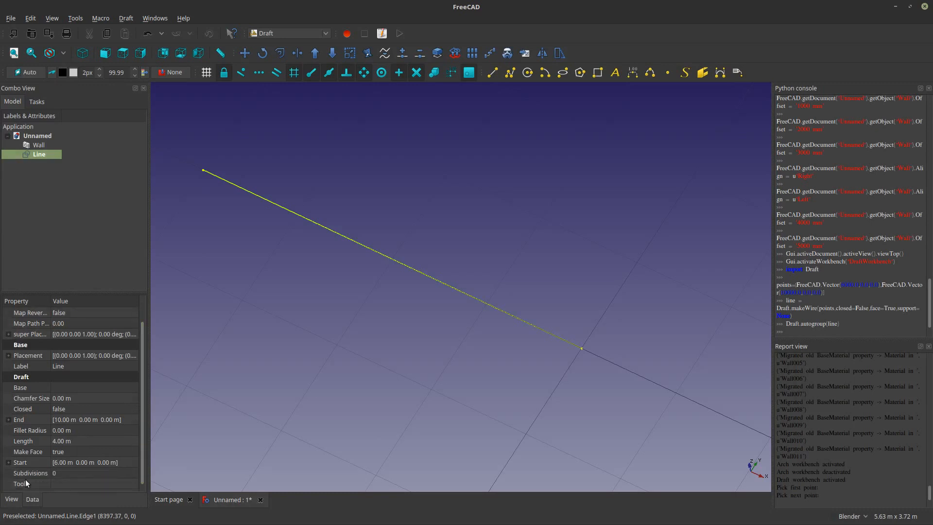
{"action": "left_click", "coordinate": [79, 441]}
{"action": "scroll", "coordinate": [78, 441], "scroll_direction": "up", "scroll_amount": 3}
{"action": "left_click", "coordinate": [273, 285]}
{"action": "scroll", "coordinate": [273, 285], "scroll_direction": "down", "scroll_amount": 6}
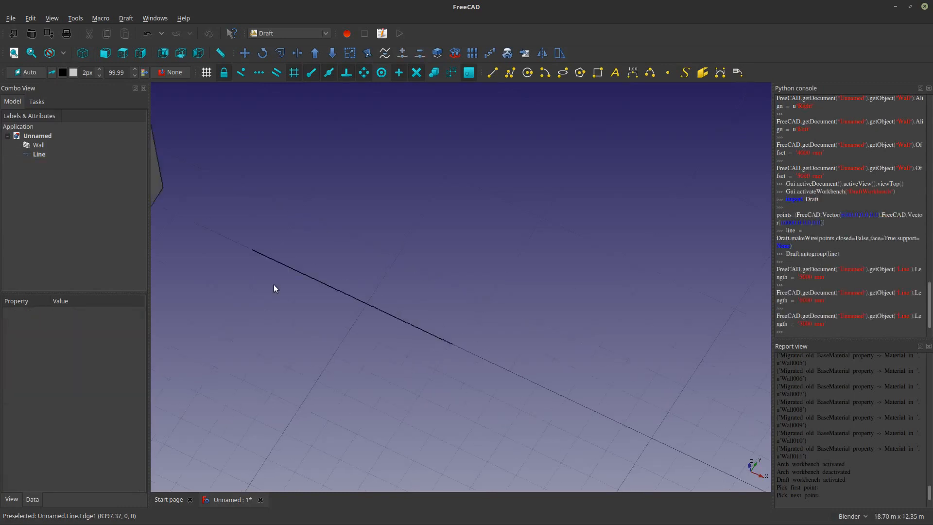
Examine the line's properties, including the individual coordinates of its start point.
{"action": "left_click", "coordinate": [305, 276]}
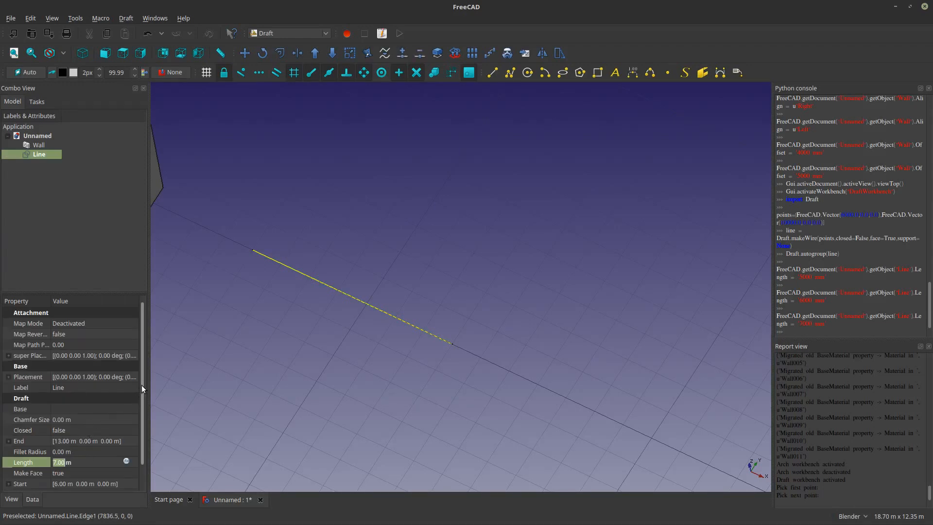
{"action": "scroll", "coordinate": [139, 384], "scroll_direction": "down", "scroll_amount": 1}
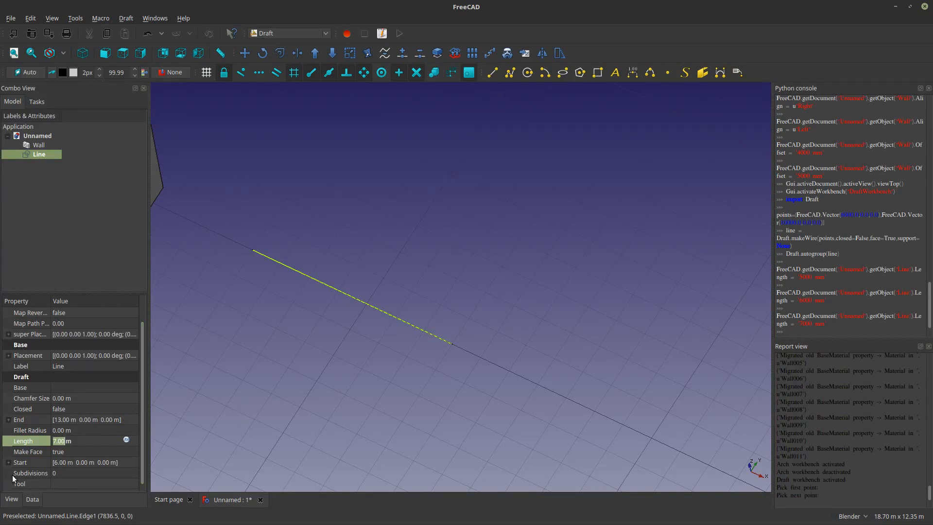
{"action": "left_click", "coordinate": [8, 462]}
{"action": "scroll", "coordinate": [139, 441], "scroll_direction": "down", "scroll_amount": 1}
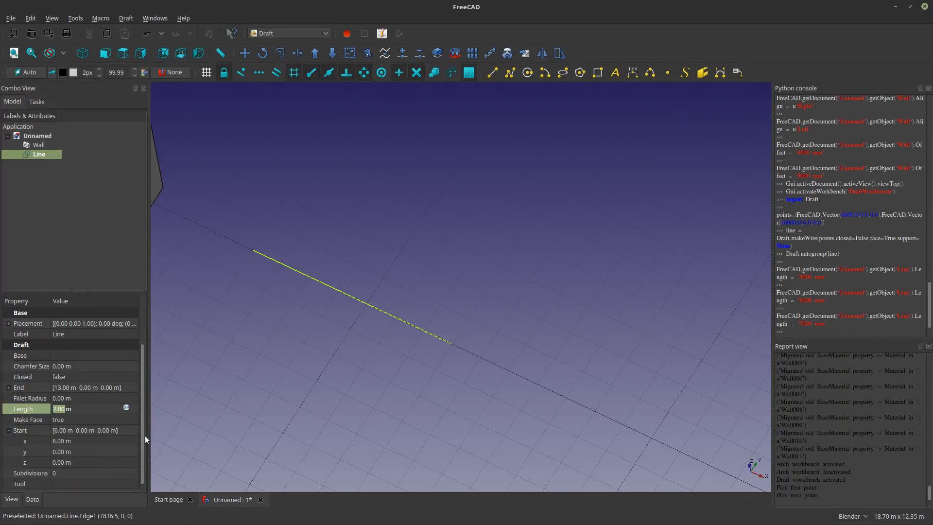
{"action": "scroll", "coordinate": [141, 430], "scroll_direction": "up", "scroll_amount": 2}
{"action": "left_click", "coordinate": [261, 394]}
Create an Arch wall based on the 7 m Draft line.
{"action": "middle_click_drag", "start_coordinate": [261, 395], "coordinate": [334, 247]}
{"action": "left_click", "coordinate": [318, 316]}
{"action": "left_click", "coordinate": [302, 32]}
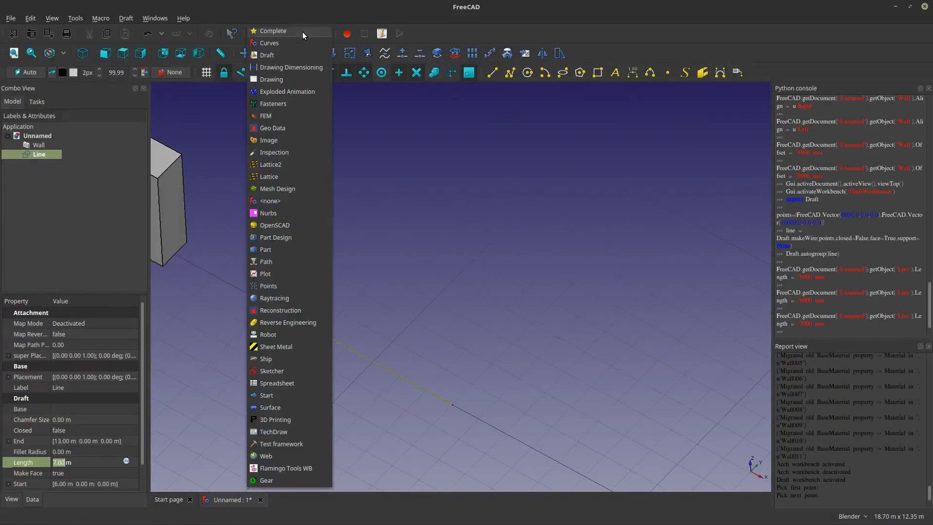
{"action": "left_click", "coordinate": [283, 22]}
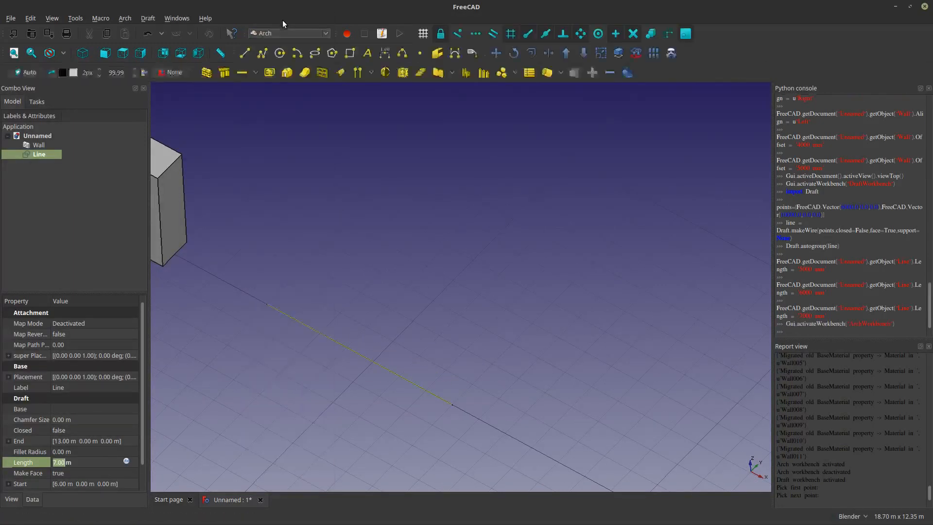
{"action": "left_click", "coordinate": [304, 242]}
{"action": "left_click", "coordinate": [39, 154]}
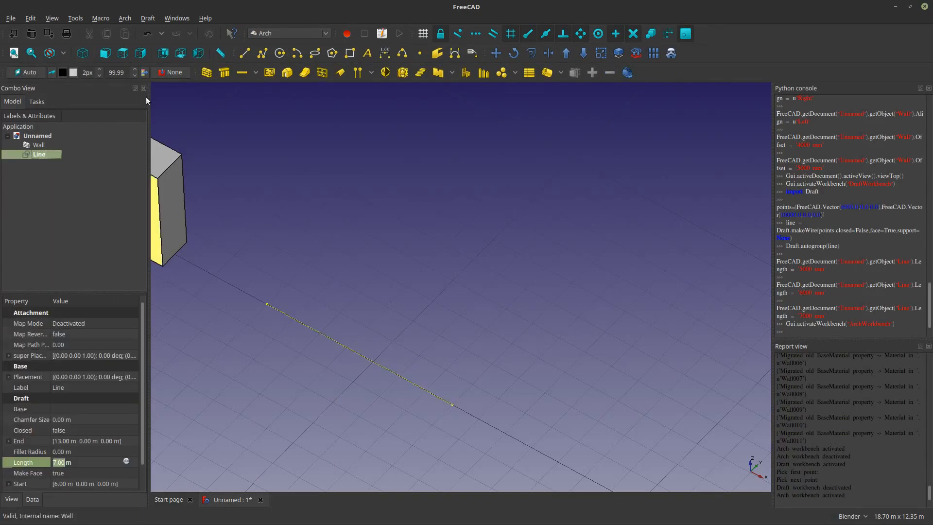
{"action": "left_click", "coordinate": [208, 74]}
{"action": "middle_click_drag", "start_coordinate": [348, 354], "coordinate": [323, 326]}
{"action": "scroll", "coordinate": [452, 301], "scroll_direction": "down", "scroll_amount": 2}
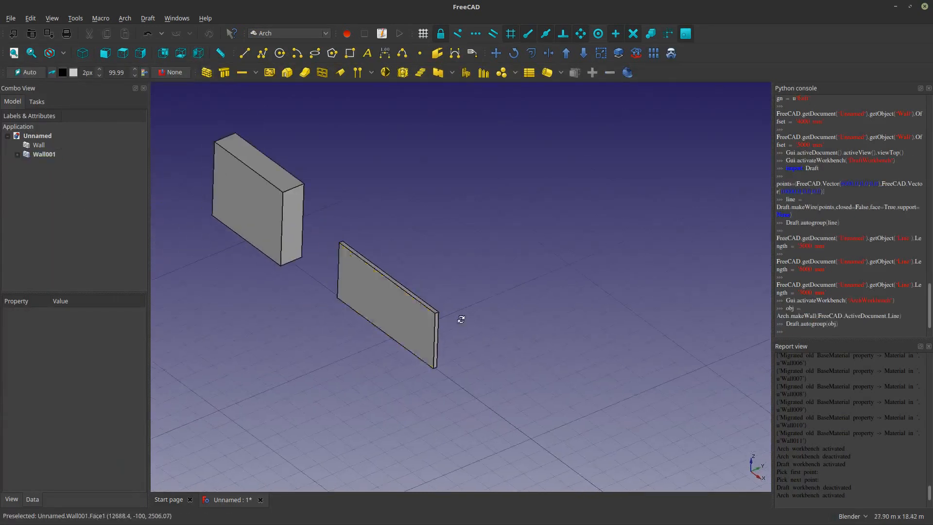
Select the new line-based wall and examine its shape and properties from several angles.
{"action": "middle_click_drag", "start_coordinate": [462, 319], "coordinate": [451, 293]}
{"action": "middle_click_drag", "start_coordinate": [296, 279], "coordinate": [330, 306]}
{"action": "scroll", "coordinate": [399, 318], "scroll_direction": "up", "scroll_amount": 4}
{"action": "middle_click_drag", "start_coordinate": [412, 340], "coordinate": [389, 269], "text": "shift"}
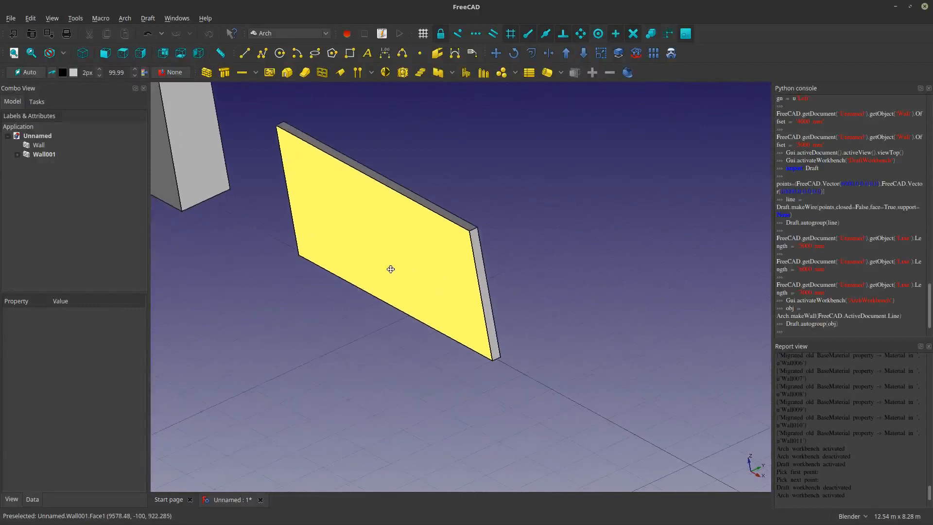
{"action": "scroll", "coordinate": [388, 268], "scroll_direction": "down", "scroll_amount": 2}
{"action": "left_click", "coordinate": [398, 252]}
{"action": "scroll", "coordinate": [466, 327], "scroll_direction": "up", "scroll_amount": 2}
{"action": "middle_click_drag", "start_coordinate": [481, 303], "coordinate": [448, 326]}
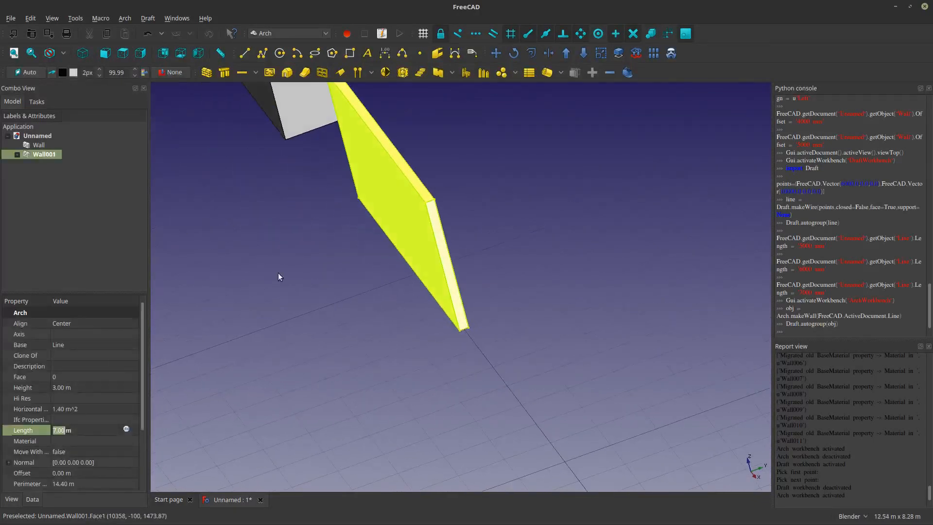
Expand the new wall in the model tree and compare its properties with those of its base line.
{"action": "left_click", "coordinate": [18, 154]}
{"action": "left_click", "coordinate": [38, 164]}
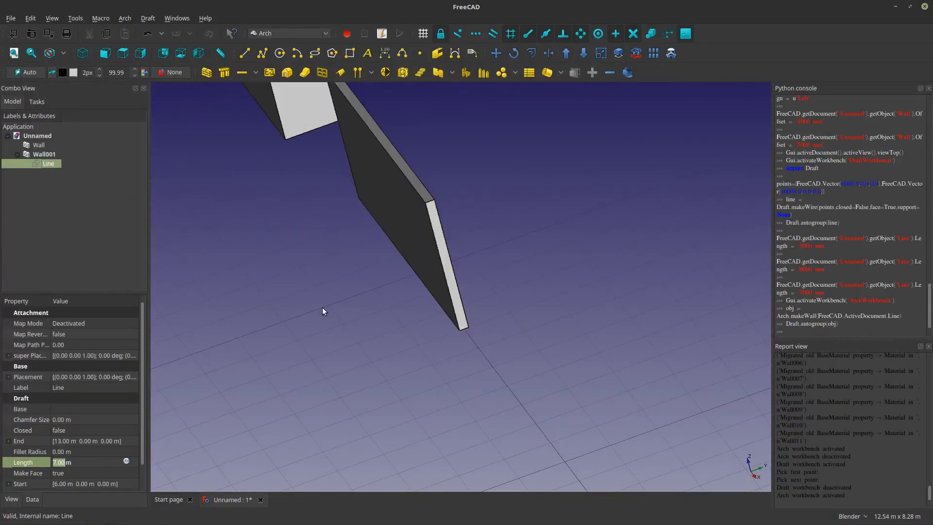
{"action": "left_click", "coordinate": [37, 154]}
{"action": "left_click", "coordinate": [36, 164]}
{"action": "left_click", "coordinate": [41, 156]}
{"action": "middle_click_drag", "start_coordinate": [347, 256], "coordinate": [389, 246]}
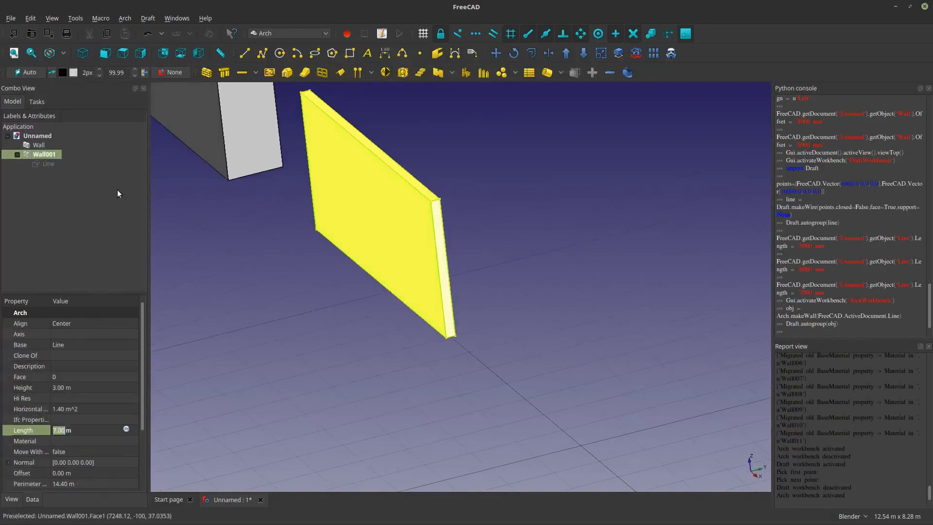
Rename the line-based wall as Mur A.
{"action": "left_click", "coordinate": [70, 184]}
{"action": "left_click", "coordinate": [43, 153]}
{"action": "right_click", "coordinate": [42, 155]}
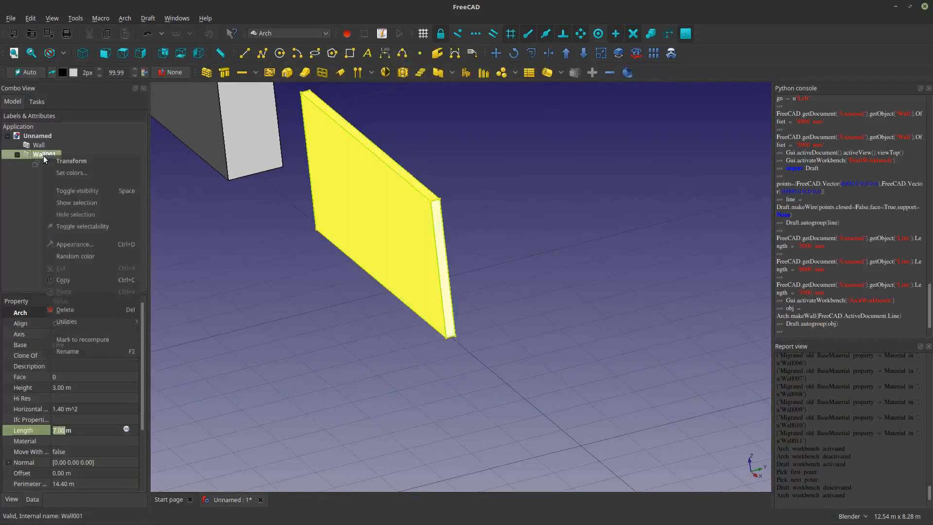
{"action": "left_click", "coordinate": [77, 357]}
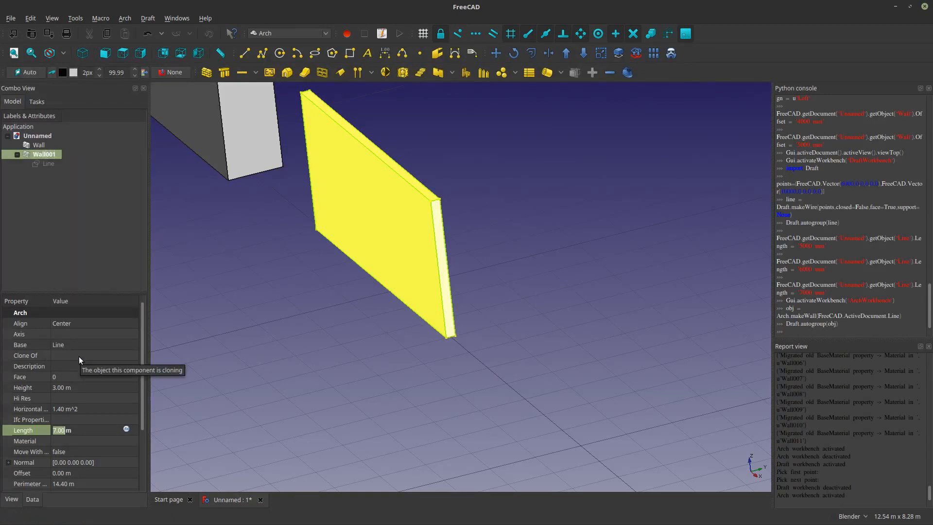
{"action": "type", "text": "Mur A"}
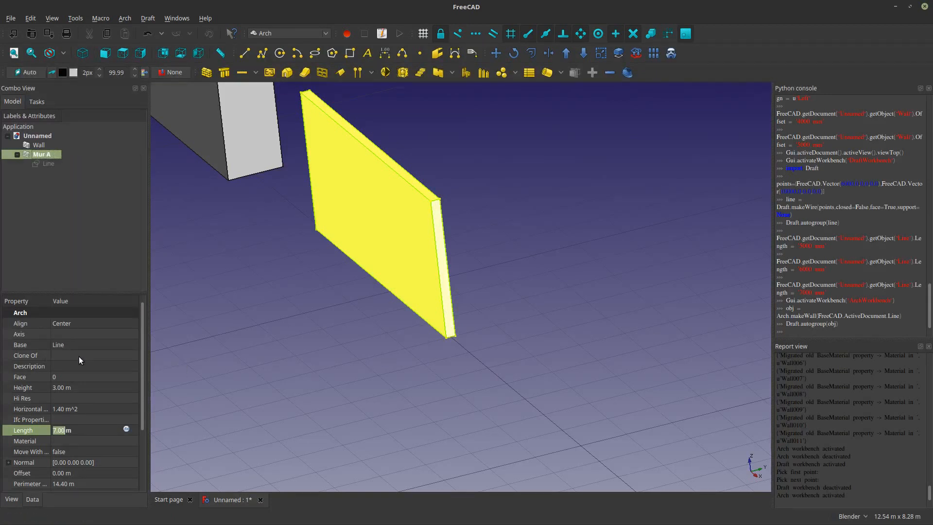
{"action": "left_click", "coordinate": [44, 202]}
Select the base line under Mur A and examine its place within the wall's thickness from the wall's end.
{"action": "left_click", "coordinate": [38, 164]}
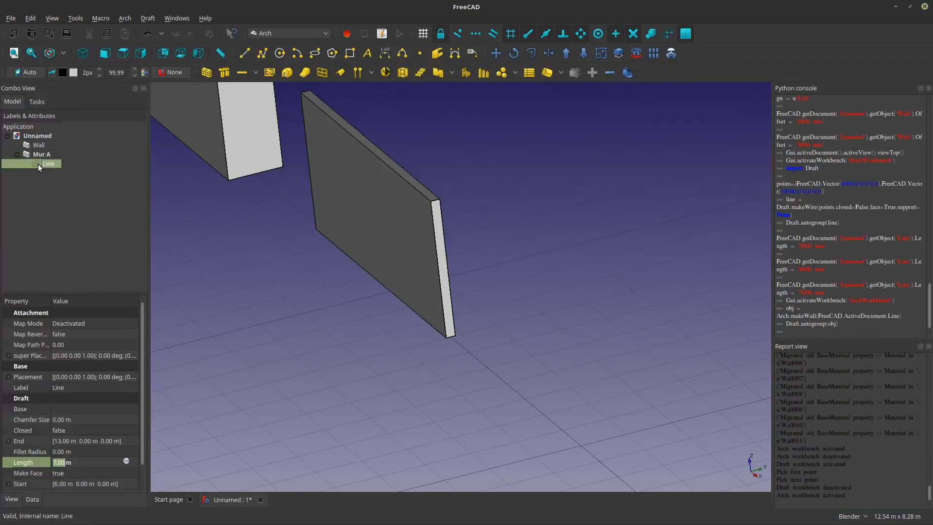
{"action": "middle_click_drag", "start_coordinate": [204, 220], "coordinate": [410, 306]}
{"action": "scroll", "coordinate": [424, 304], "scroll_direction": "up", "scroll_amount": 6}
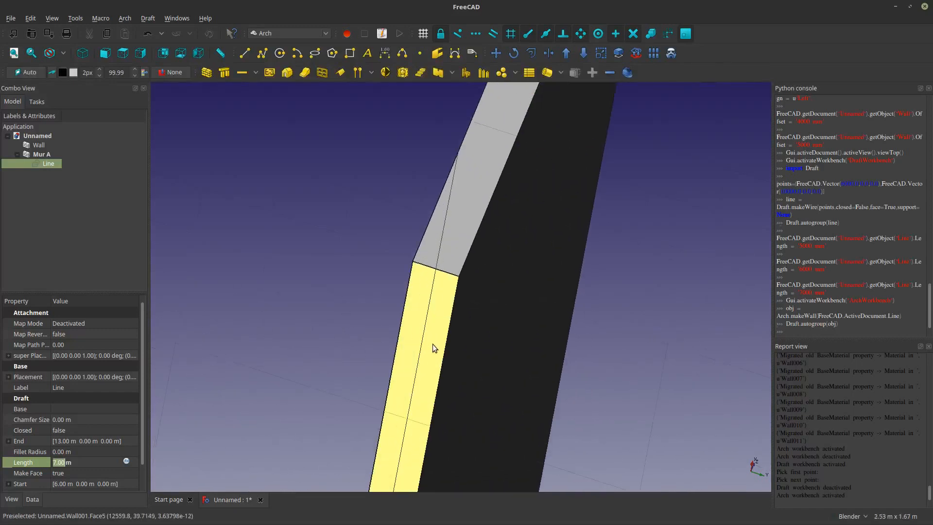
Toggle the visibility of Mur A's base line and leave the line shown.
{"action": "key", "text": "space"}
{"action": "scroll", "coordinate": [428, 316], "scroll_direction": "up", "scroll_amount": 2}
{"action": "key", "text": "space"}
{"action": "key", "text": "space"}
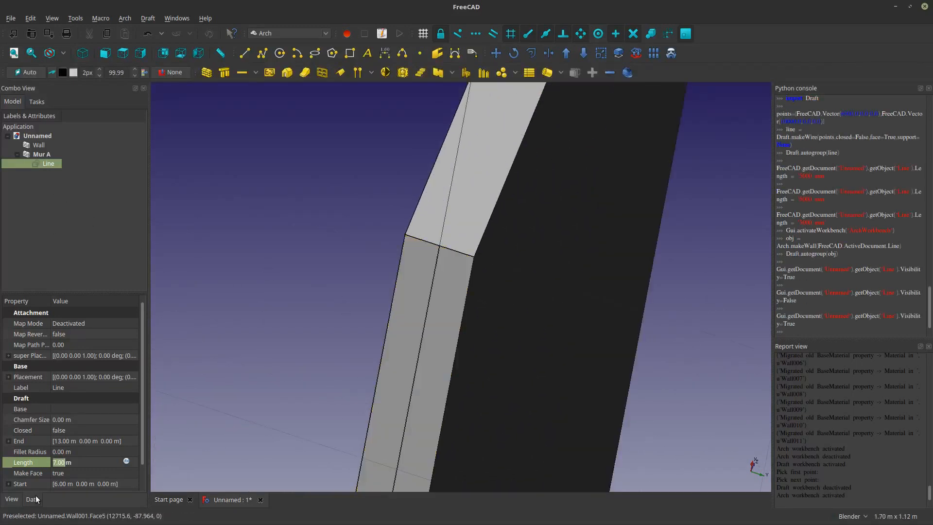
Change the base line's display color to orange (255, 170, 0).
{"action": "left_click", "coordinate": [14, 498]}
{"action": "left_click", "coordinate": [85, 412]}
{"action": "left_click", "coordinate": [94, 389]}
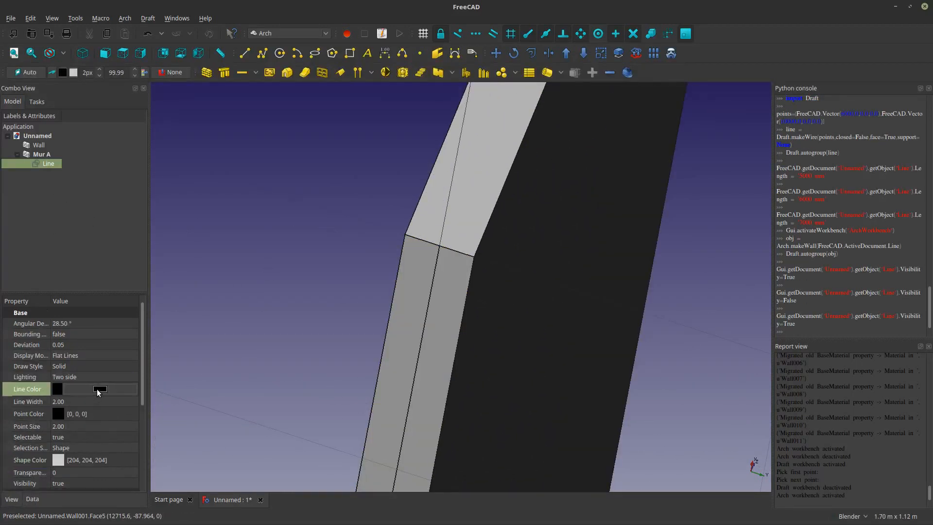
{"action": "left_click", "coordinate": [100, 389]}
{"action": "left_click", "coordinate": [418, 190]}
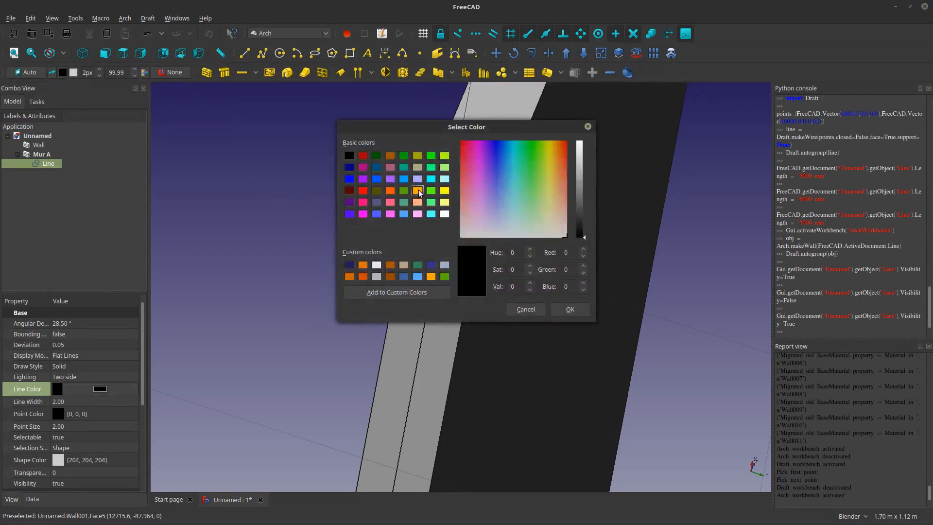
{"action": "left_click", "coordinate": [563, 310]}
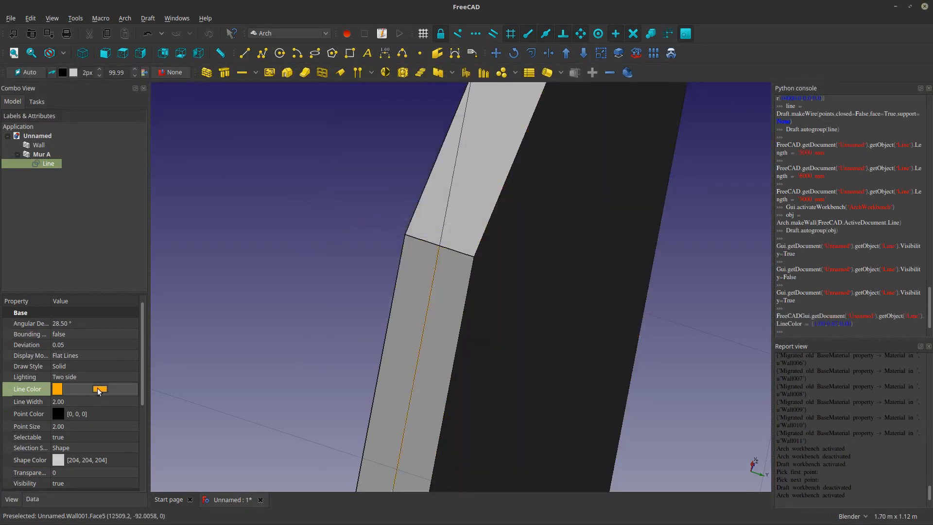
Increase the base line's display width to 9 and view it along the underside of Mur A.
{"action": "left_click", "coordinate": [84, 402]}
{"action": "scroll", "coordinate": [83, 403], "scroll_direction": "up", "scroll_amount": 7}
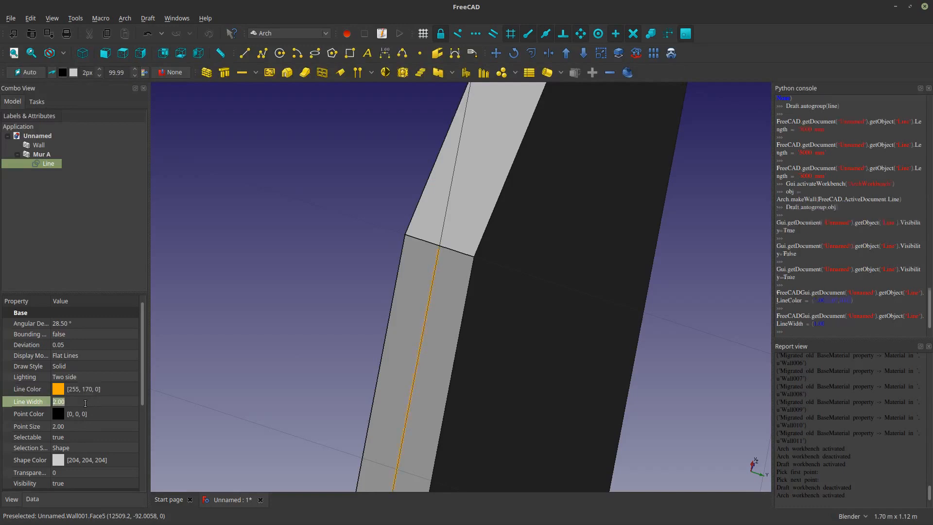
{"action": "left_click", "coordinate": [242, 314]}
{"action": "middle_click_drag", "start_coordinate": [241, 314], "coordinate": [461, 235]}
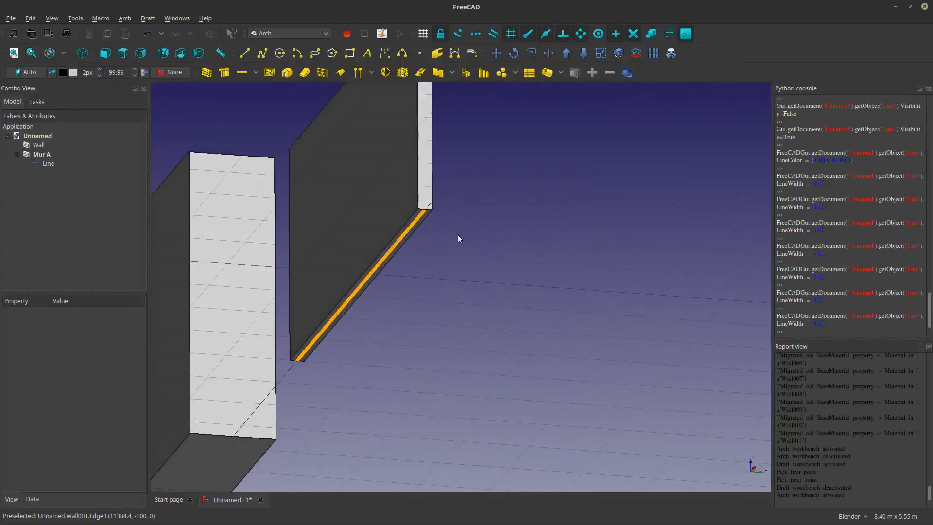
Set Mur A's Align property to Left and inspect the wall's position against its base line.
{"action": "left_click", "coordinate": [399, 194]}
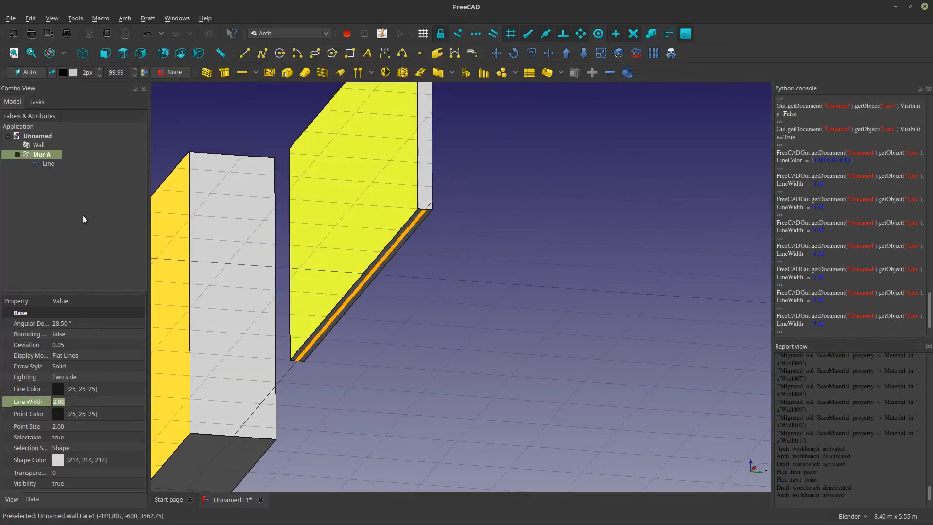
{"action": "left_click", "coordinate": [33, 499]}
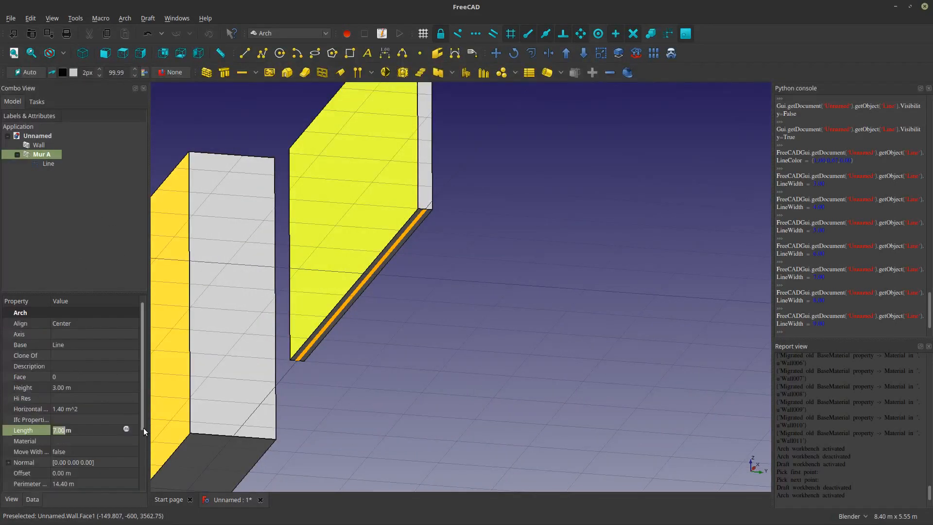
{"action": "scroll", "coordinate": [139, 460], "scroll_direction": "down", "scroll_amount": 3}
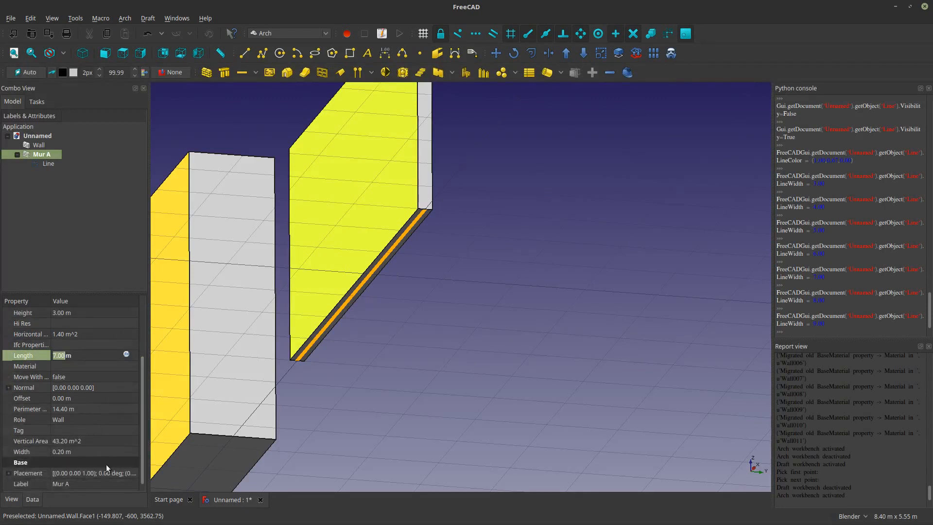
{"action": "scroll", "coordinate": [141, 402], "scroll_direction": "up", "scroll_amount": 3}
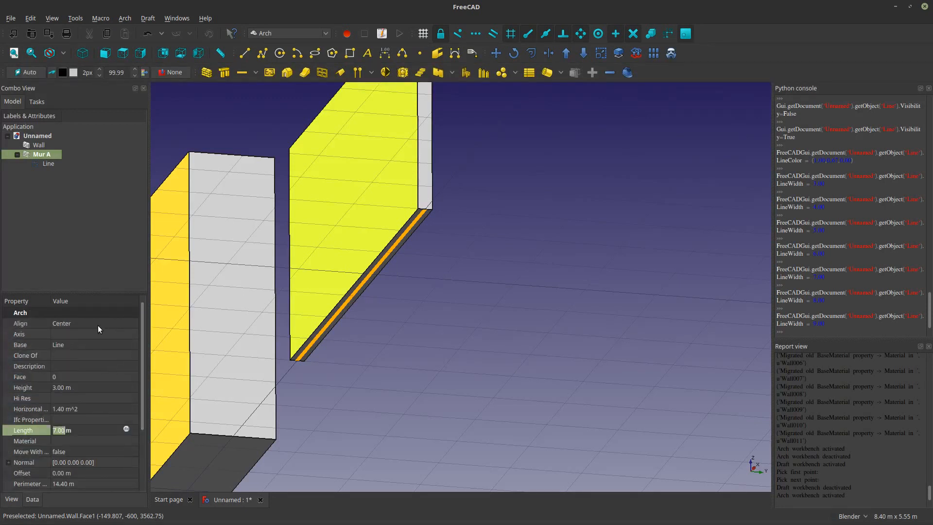
{"action": "double_click", "coordinate": [98, 325]}
{"action": "left_click", "coordinate": [88, 301]}
{"action": "left_click", "coordinate": [400, 264]}
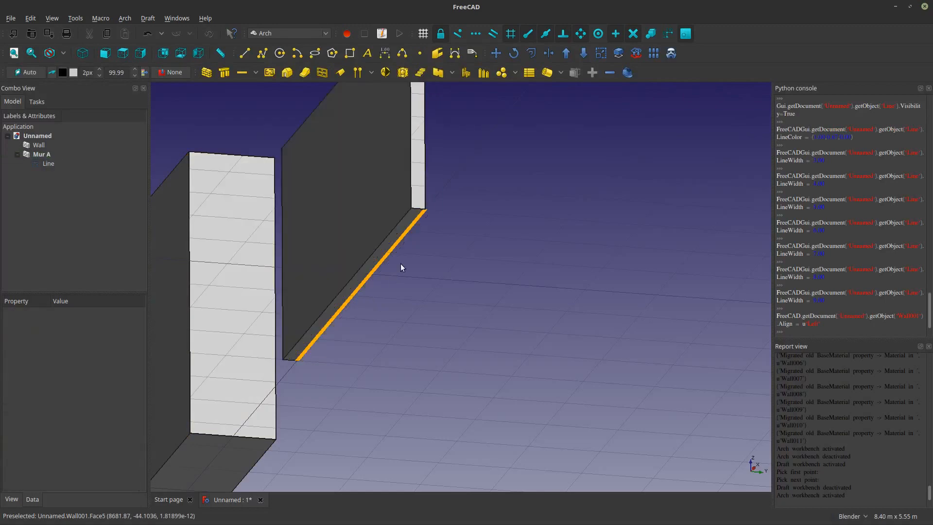
{"action": "scroll", "coordinate": [401, 263], "scroll_direction": "up", "scroll_amount": 3}
{"action": "middle_click_drag", "start_coordinate": [394, 258], "coordinate": [86, 357]}
Switch Mur A's Align property to Right so the wall sits on the other side of its base line.
{"action": "left_click", "coordinate": [319, 223]}
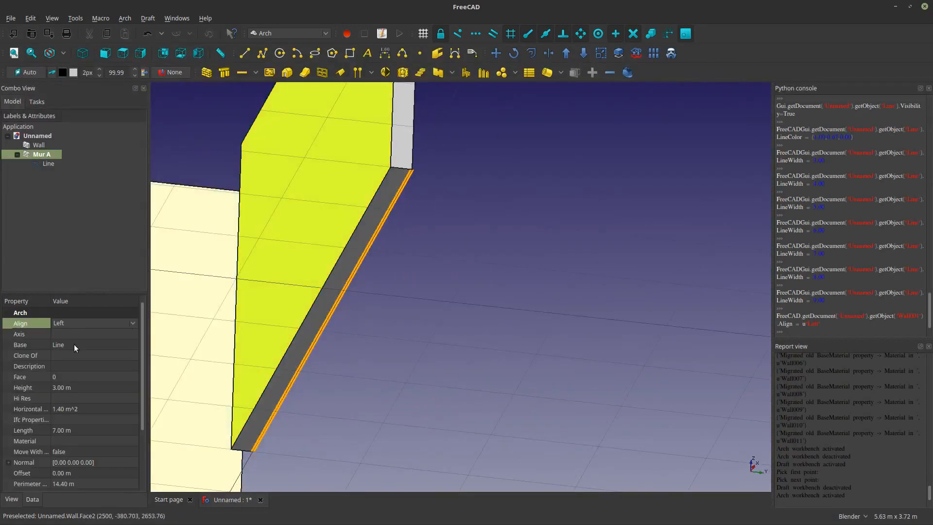
{"action": "left_click", "coordinate": [77, 322]}
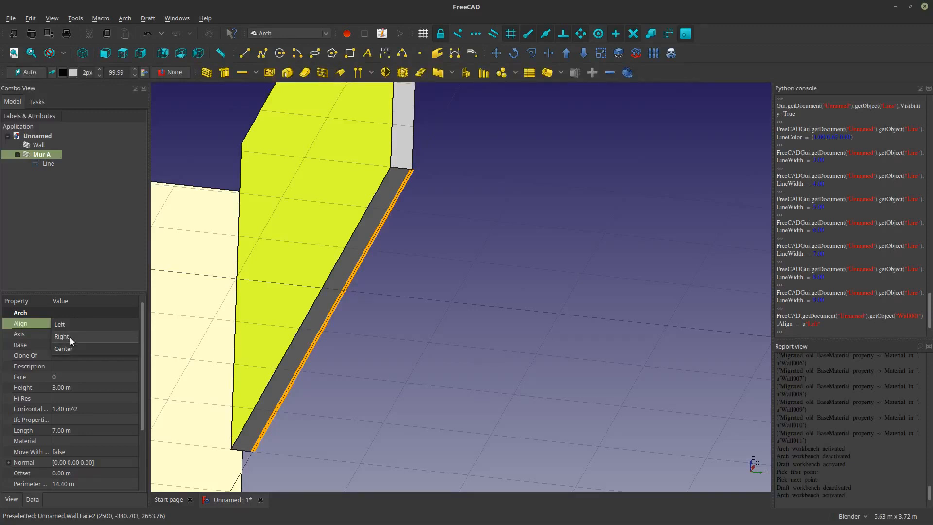
{"action": "left_click", "coordinate": [70, 336]}
{"action": "left_click", "coordinate": [395, 346]}
Set Mur A's Offset to 2 m and view the gap between the wall and its base line.
{"action": "left_click", "coordinate": [365, 200]}
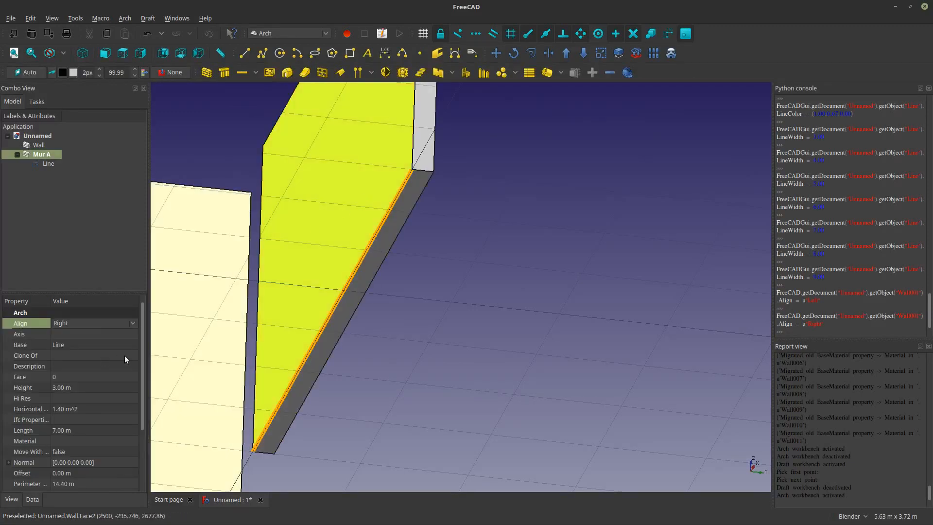
{"action": "left_click_drag", "start_coordinate": [142, 380], "coordinate": [135, 438]}
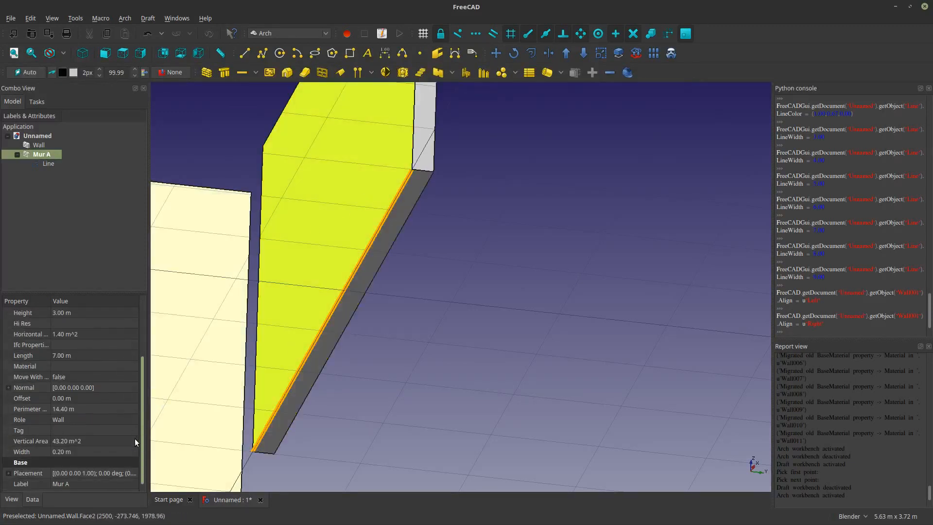
{"action": "left_click", "coordinate": [60, 399]}
{"action": "scroll", "coordinate": [59, 399], "scroll_direction": "up", "scroll_amount": 2}
{"action": "left_click", "coordinate": [362, 358]}
{"action": "scroll", "coordinate": [321, 355], "scroll_direction": "down", "scroll_amount": 2}
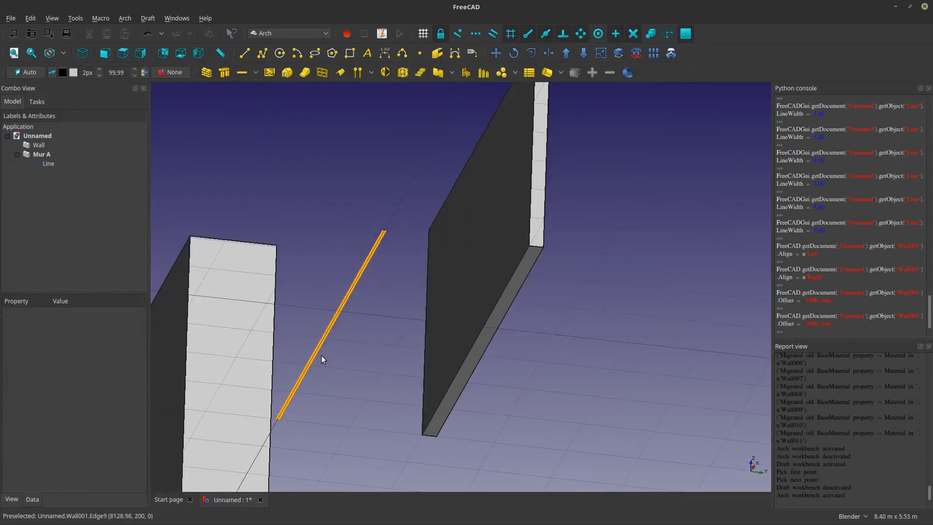
{"action": "middle_click_drag", "start_coordinate": [322, 356], "coordinate": [379, 321]}
Switch the offset Mur A back to Left alignment and view it from the other side of the base line.
{"action": "left_click", "coordinate": [453, 254]}
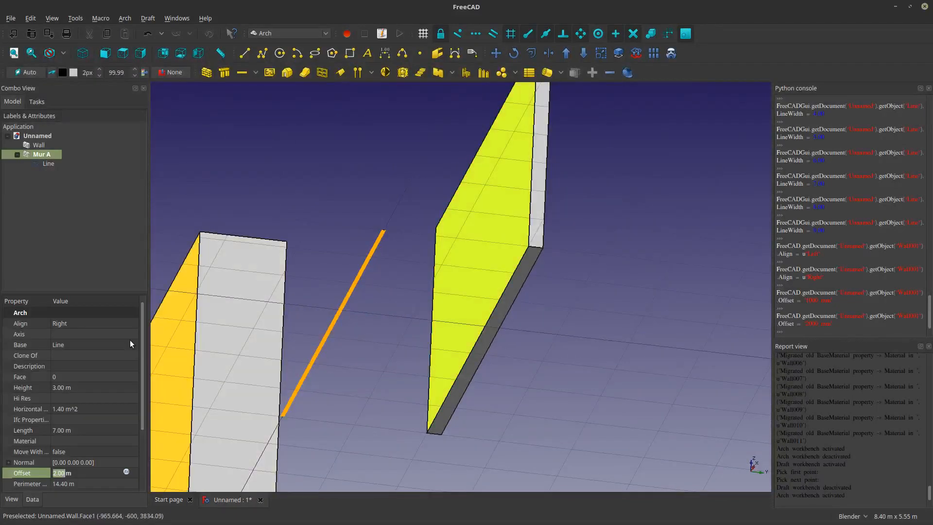
{"action": "left_click", "coordinate": [121, 326]}
{"action": "scroll", "coordinate": [413, 338], "scroll_direction": "down", "scroll_amount": 4}
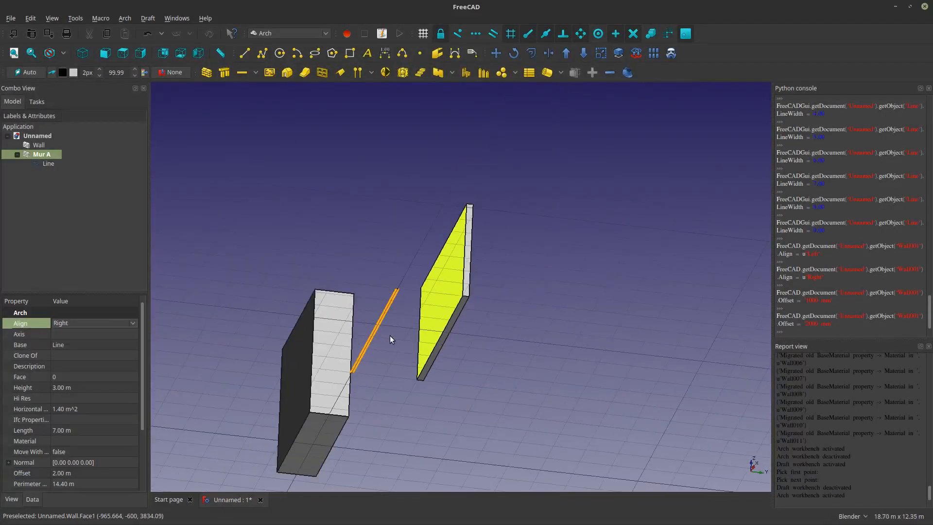
{"action": "left_click", "coordinate": [86, 322]}
{"action": "left_click", "coordinate": [80, 314]}
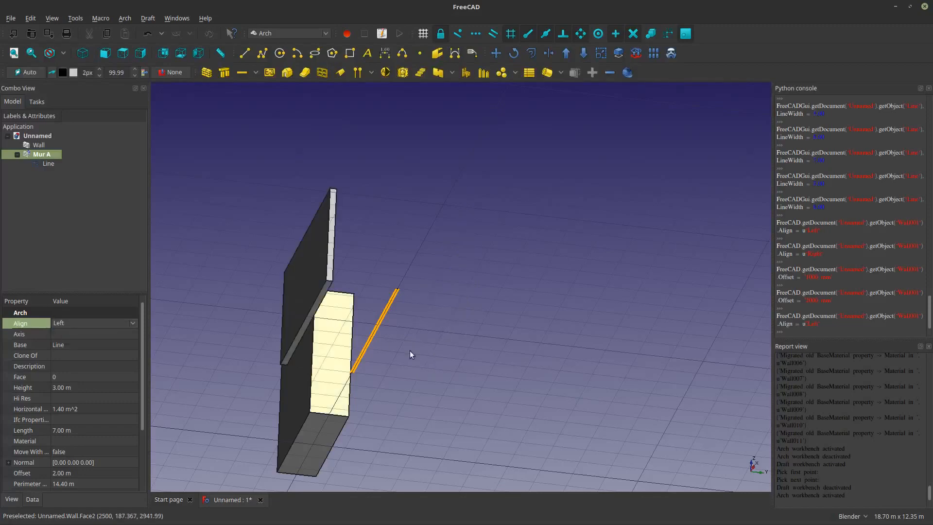
{"action": "left_click", "coordinate": [341, 325]}
{"action": "middle_click_drag", "start_coordinate": [410, 351], "coordinate": [348, 406]}
{"action": "scroll", "coordinate": [391, 280], "scroll_direction": "up", "scroll_amount": 5}
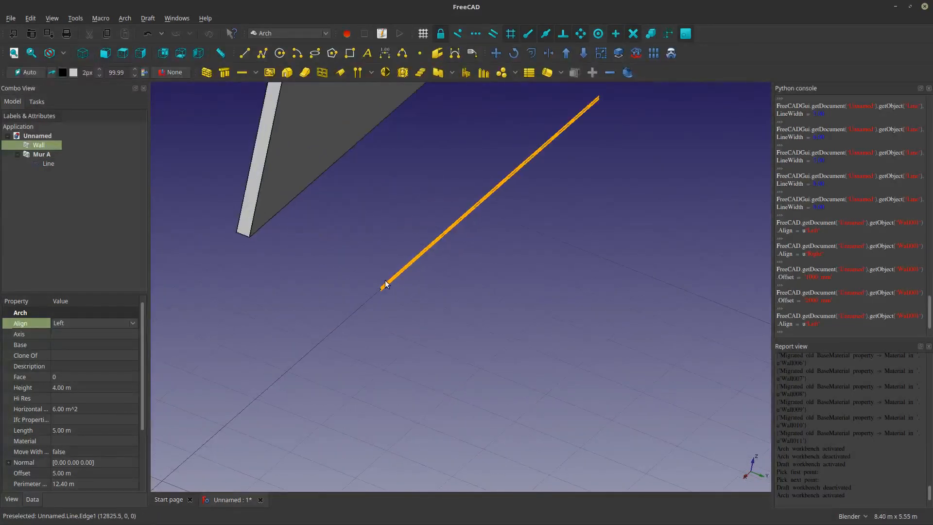
Create a second Arch wall from the same base line used by Mur A.
{"action": "left_click", "coordinate": [384, 285]}
{"action": "left_click", "coordinate": [48, 164]}
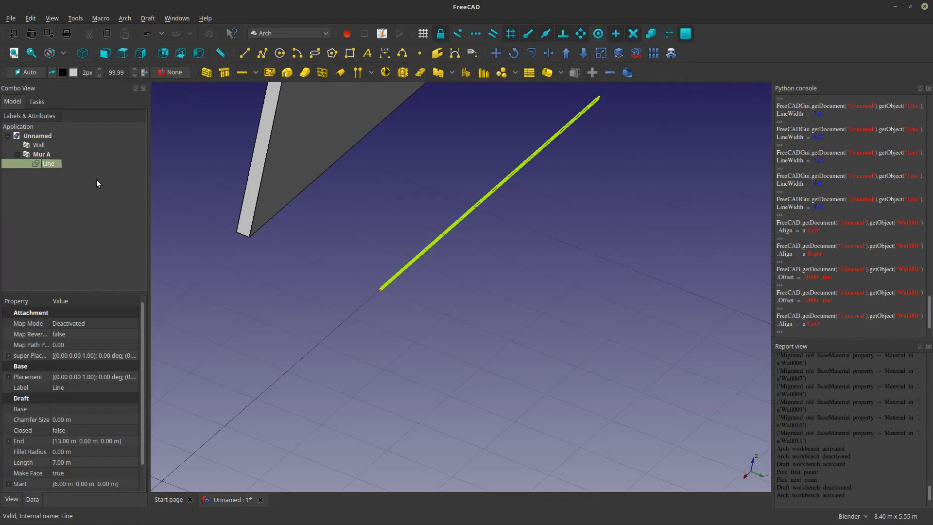
{"action": "scroll", "coordinate": [387, 286], "scroll_direction": "down", "scroll_amount": 5}
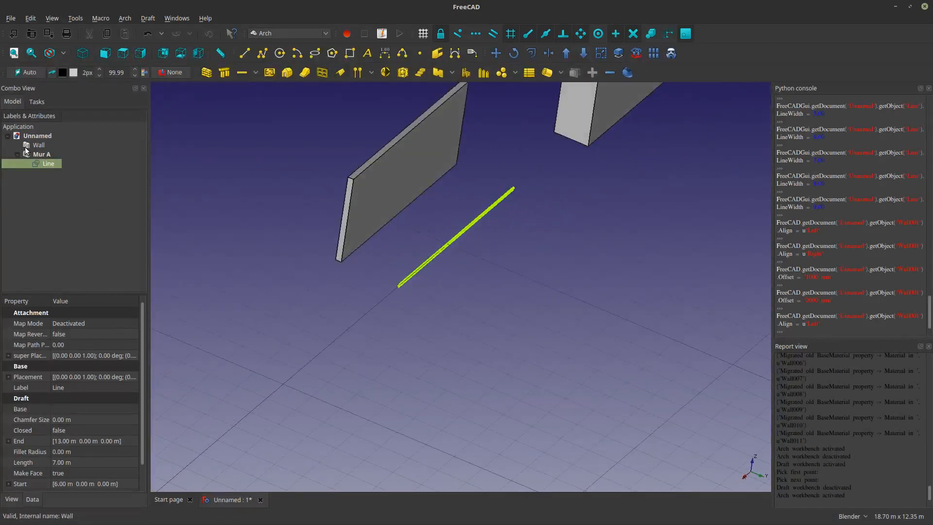
{"action": "left_click", "coordinate": [207, 73]}
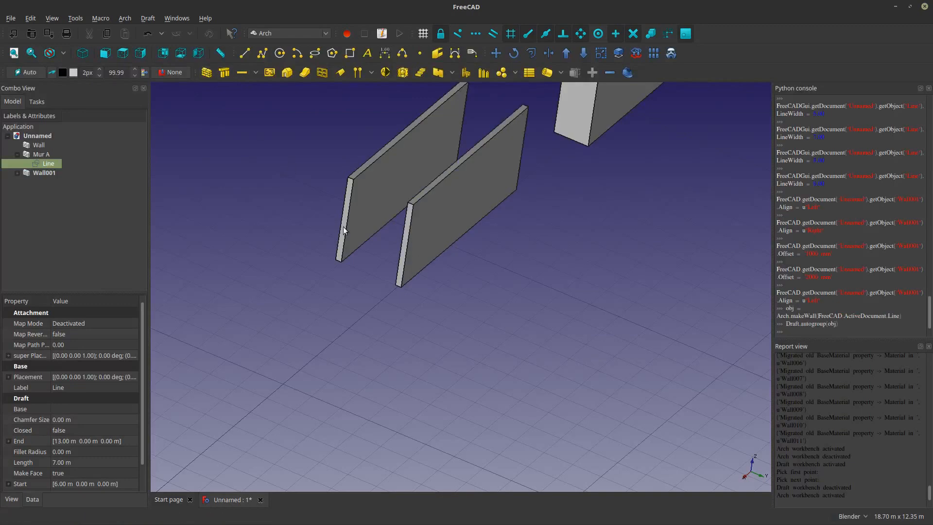
Set the Align property of the newly created wall to Right.
{"action": "middle_click_drag", "start_coordinate": [344, 230], "coordinate": [425, 270]}
{"action": "left_click", "coordinate": [425, 270]}
{"action": "left_click", "coordinate": [87, 324]}
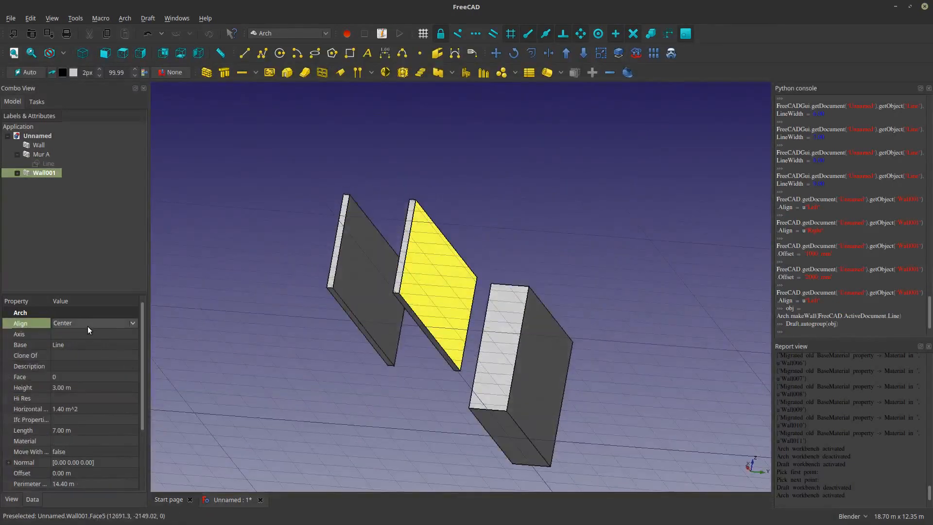
{"action": "left_click", "coordinate": [87, 325]}
{"action": "left_click", "coordinate": [76, 313]}
{"action": "left_click", "coordinate": [241, 320]}
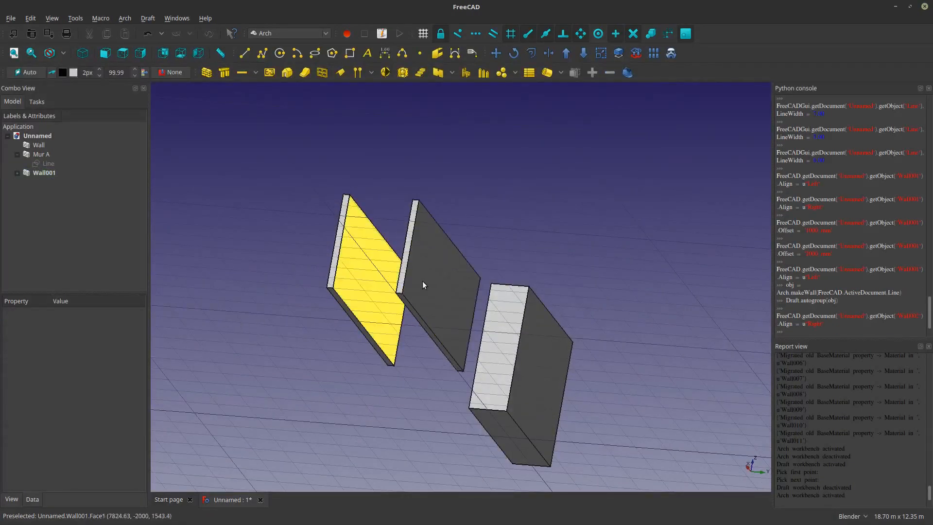
Show the shared base line again and compare the properties of the two walls built on it.
{"action": "scroll", "coordinate": [397, 300], "scroll_direction": "up", "scroll_amount": 5}
{"action": "left_click", "coordinate": [48, 163]}
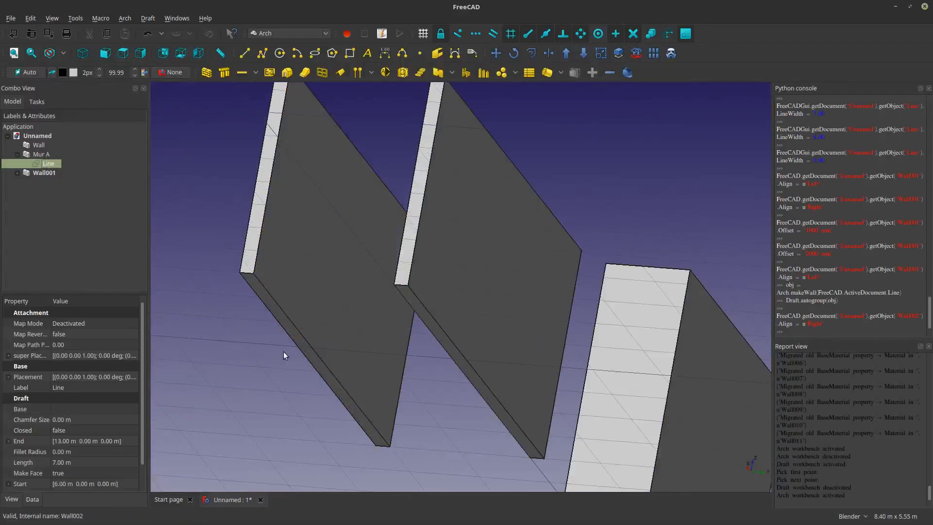
{"action": "middle_click_drag", "start_coordinate": [283, 354], "coordinate": [369, 255]}
{"action": "key", "text": "space"}
{"action": "left_click", "coordinate": [536, 356]}
{"action": "left_click", "coordinate": [369, 256]}
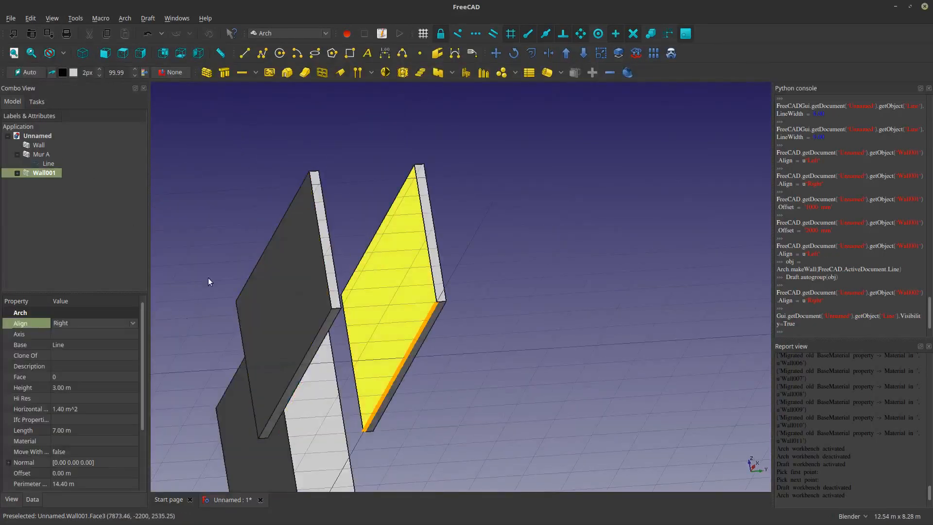
{"action": "left_click", "coordinate": [240, 302]}
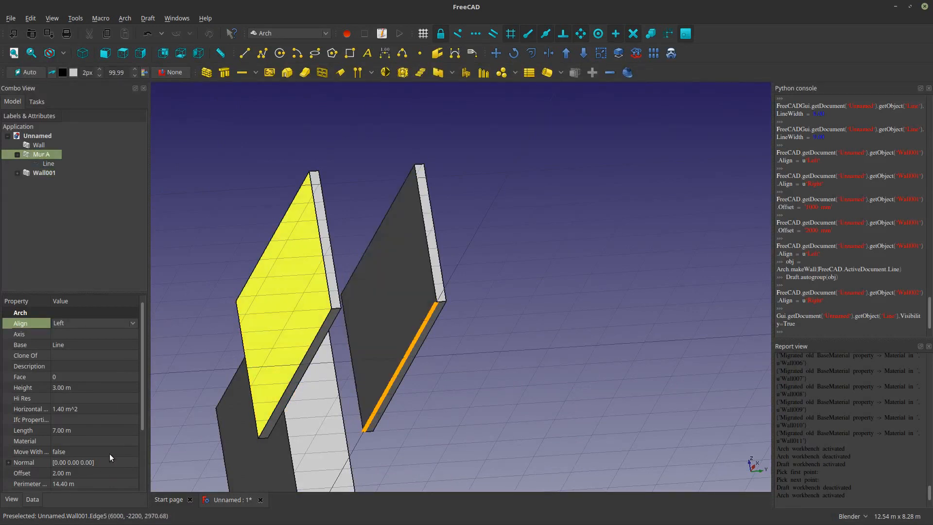
Set the right-aligned wall's Offset to 3 m and examine both walls around the shared line.
{"action": "left_click", "coordinate": [385, 313]}
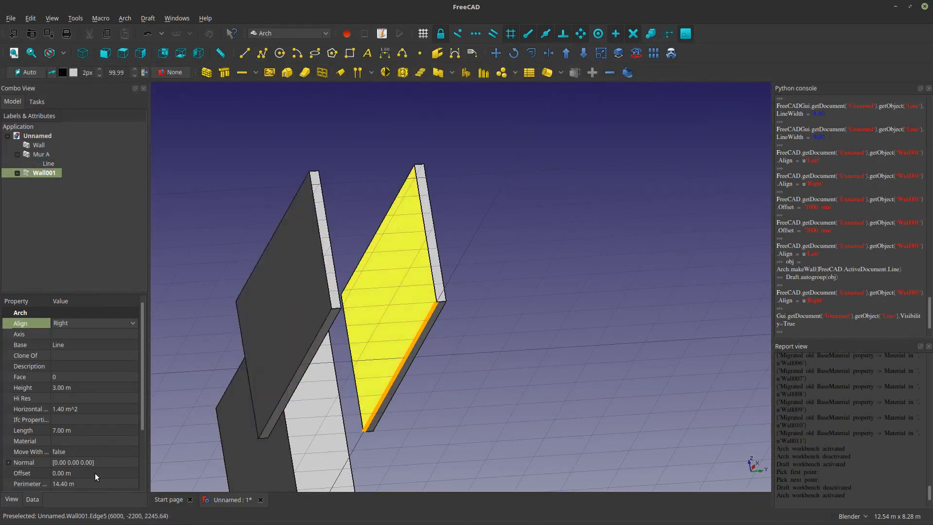
{"action": "left_click", "coordinate": [95, 473]}
{"action": "scroll", "coordinate": [96, 474], "scroll_direction": "up", "scroll_amount": 2}
{"action": "scroll", "coordinate": [95, 474], "scroll_direction": "up", "scroll_amount": 1}
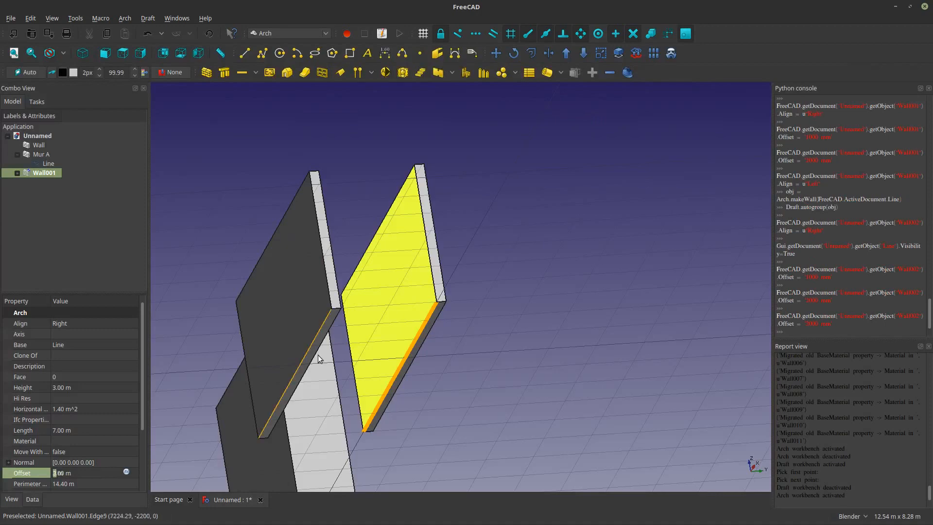
{"action": "left_click", "coordinate": [350, 176]}
{"action": "middle_click_drag", "start_coordinate": [351, 178], "coordinate": [360, 381]}
{"action": "scroll", "coordinate": [554, 384], "scroll_direction": "down", "scroll_amount": 3}
{"action": "scroll", "coordinate": [455, 370], "scroll_direction": "up", "scroll_amount": 4}
{"action": "scroll", "coordinate": [447, 353], "scroll_direction": "down", "scroll_amount": 2}
{"action": "scroll", "coordinate": [360, 381], "scroll_direction": "down", "scroll_amount": 2}
Set Mur A's Length to 12 m and check the effect on the base line and the other wall.
{"action": "left_click", "coordinate": [379, 354]}
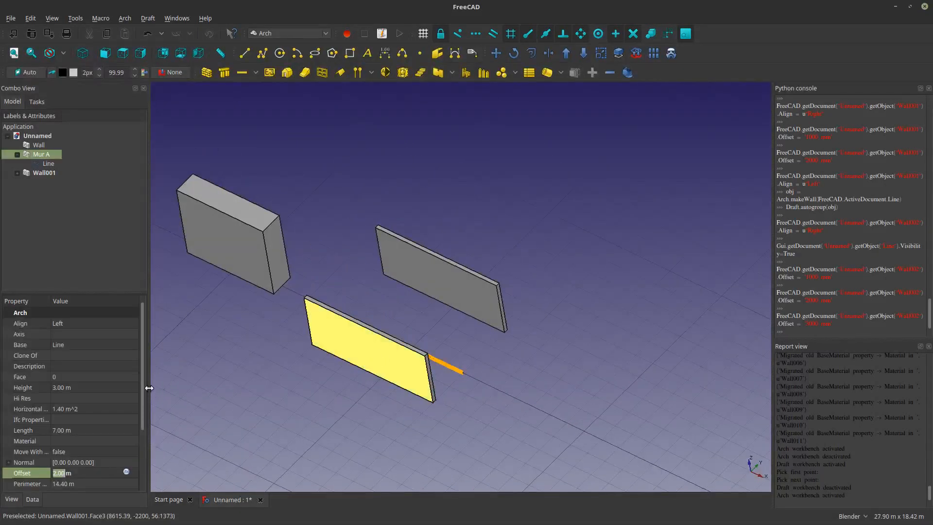
{"action": "left_click", "coordinate": [138, 397]}
{"action": "mouse_move", "coordinate": [141, 394]}
{"action": "left_mouse_down"}
{"action": "mouse_move", "coordinate": [141, 416]}
{"action": "mouse_move", "coordinate": [141, 404]}
{"action": "left_mouse_up"}
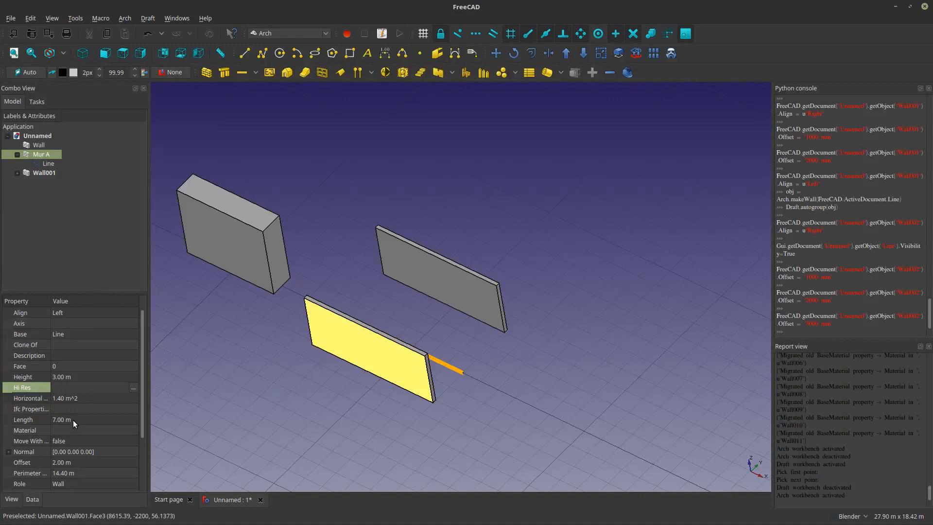
{"action": "left_click", "coordinate": [124, 420]}
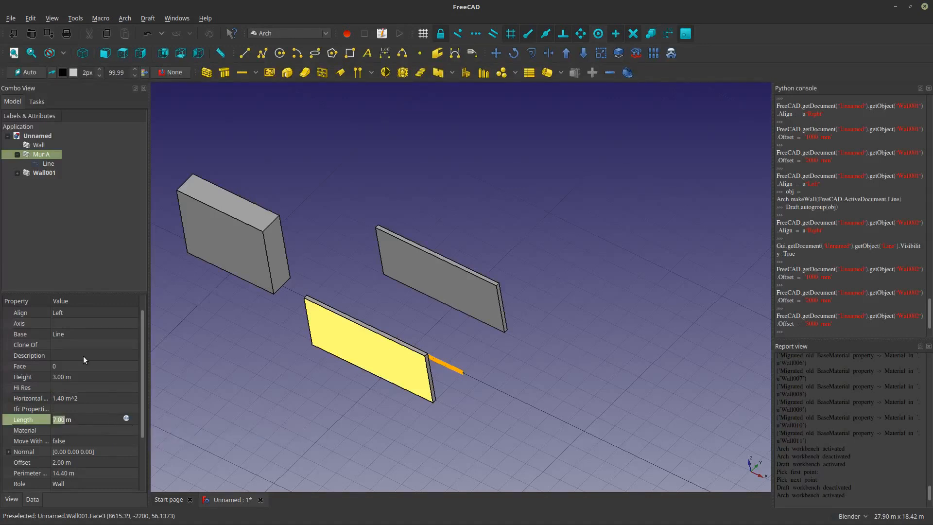
{"action": "scroll", "coordinate": [80, 420], "scroll_direction": "up", "scroll_amount": 5}
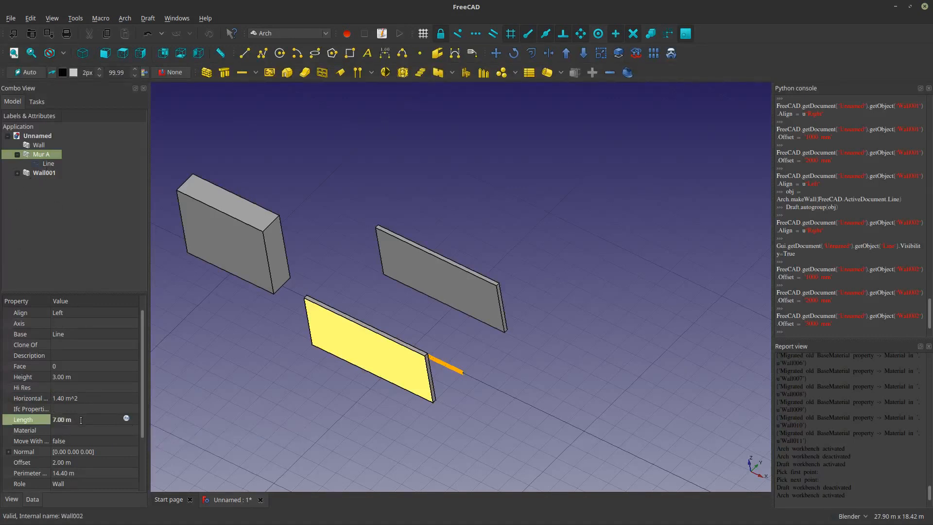
{"action": "left_click", "coordinate": [206, 415]}
{"action": "middle_click_drag", "start_coordinate": [499, 406], "coordinate": [430, 343]}
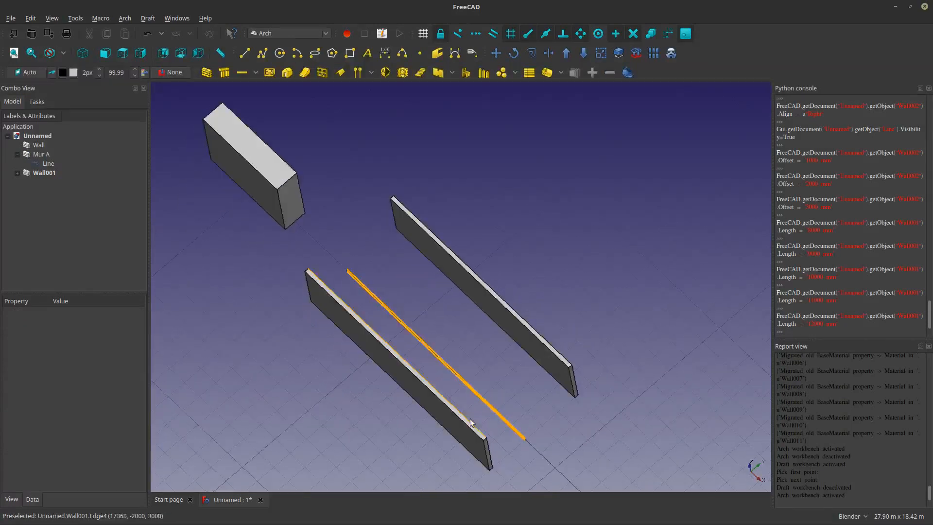
Set the shared base line's Length to 10 m and check the effect on both walls built on it.
{"action": "left_click", "coordinate": [427, 348]}
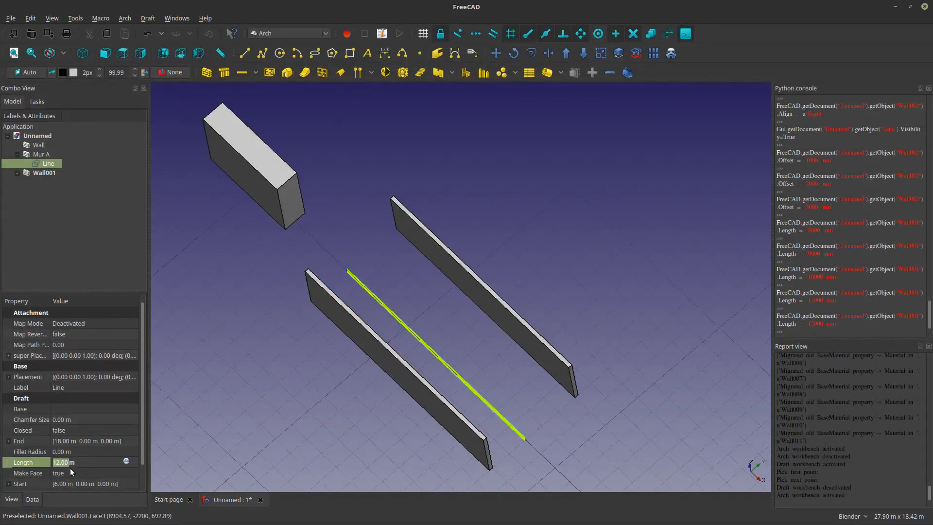
{"action": "scroll", "coordinate": [70, 462], "scroll_direction": "down", "scroll_amount": 2}
{"action": "left_click", "coordinate": [195, 413]}
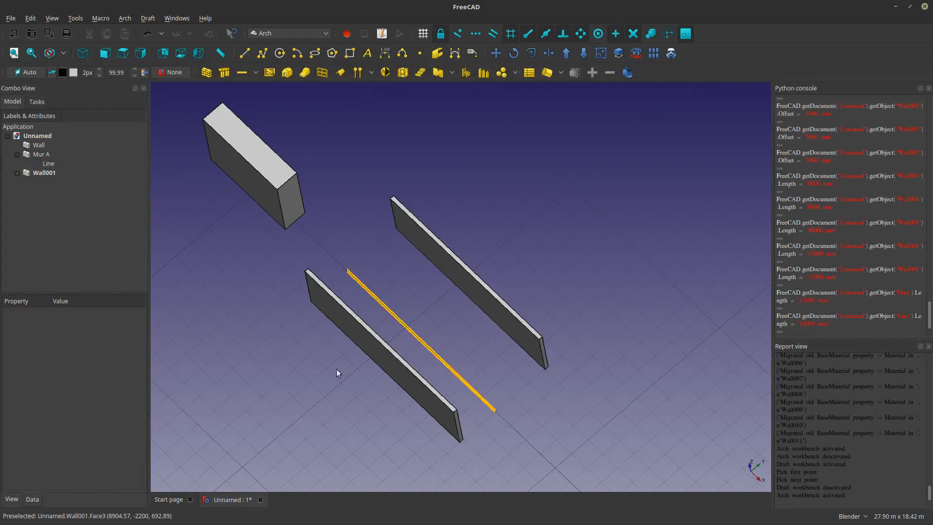
{"action": "left_click", "coordinate": [417, 330]}
{"action": "middle_click_drag", "start_coordinate": [310, 326], "coordinate": [253, 262]}
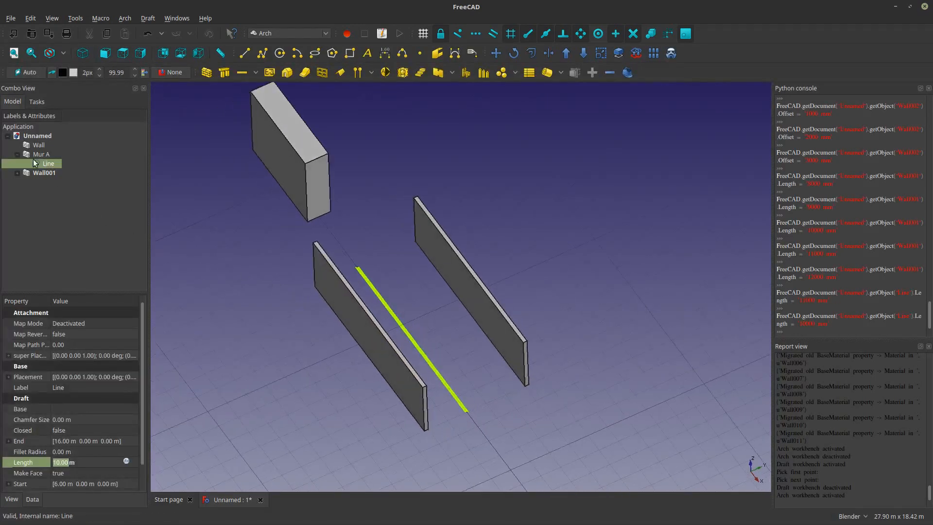
{"action": "left_click", "coordinate": [36, 174]}
{"action": "scroll", "coordinate": [440, 390], "scroll_direction": "up", "scroll_amount": 5}
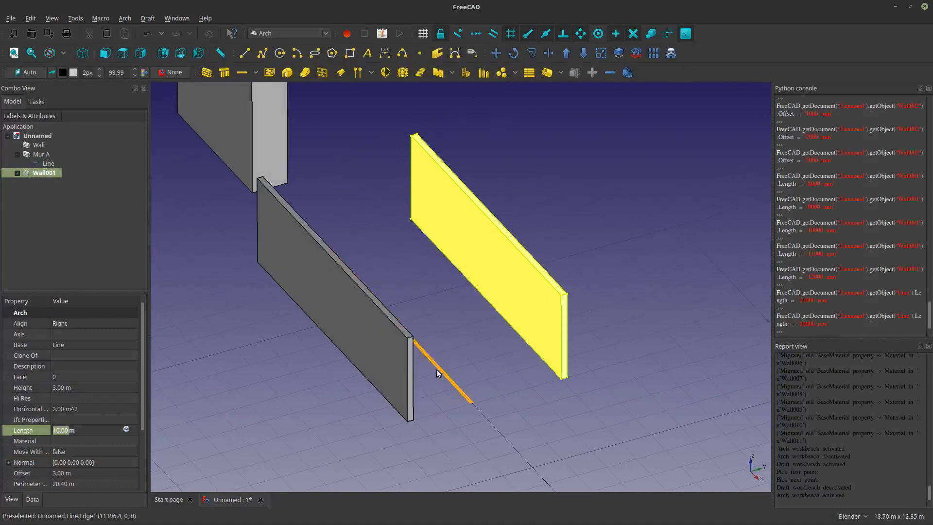
{"action": "middle_click_drag", "start_coordinate": [436, 373], "coordinate": [396, 314]}
{"action": "left_click", "coordinate": [396, 314]}
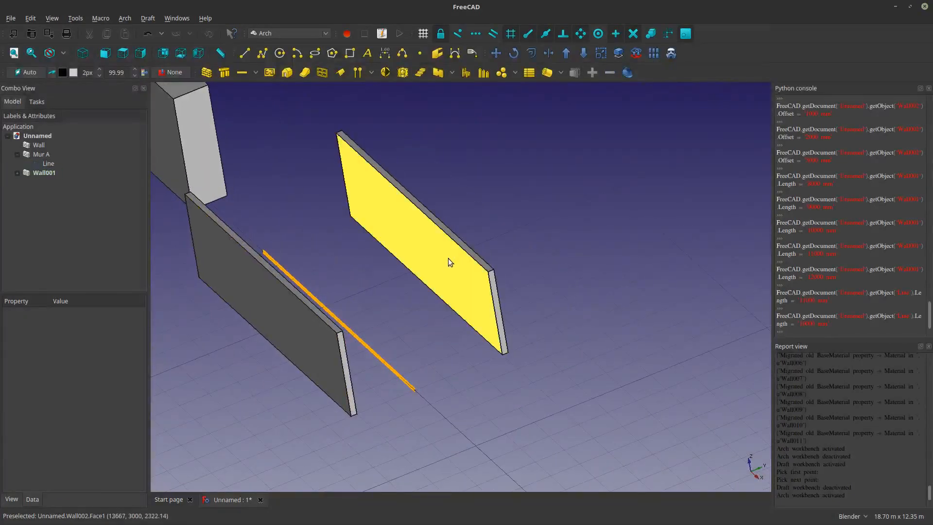
{"action": "middle_click_drag", "start_coordinate": [427, 391], "coordinate": [357, 311]}
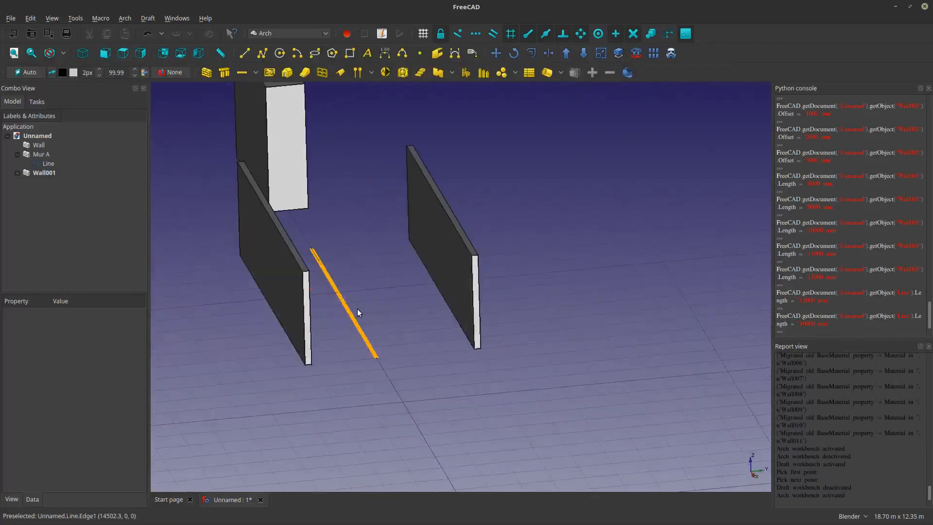
Create another Arch wall from the shared base line and make the line visible again.
{"action": "scroll", "coordinate": [357, 311], "scroll_direction": "up", "scroll_amount": 3}
{"action": "left_click", "coordinate": [358, 326]}
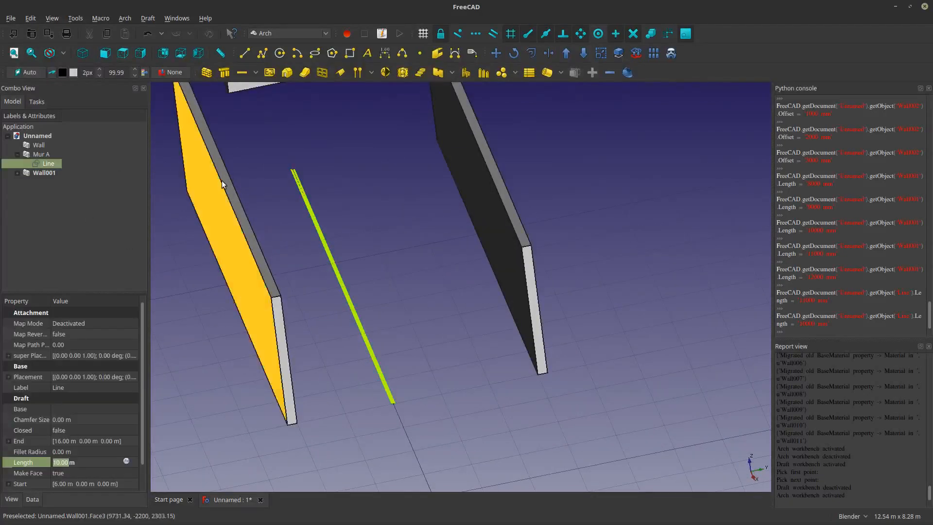
{"action": "left_click", "coordinate": [207, 72]}
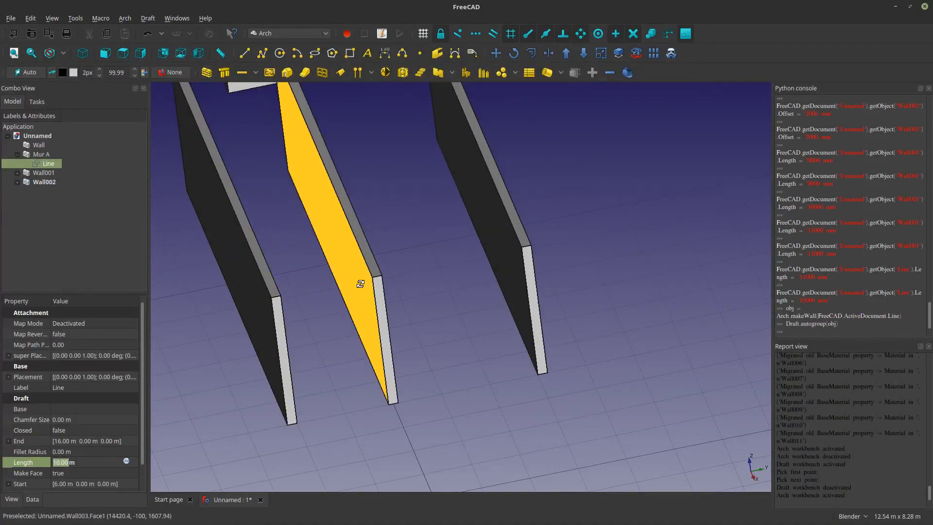
{"action": "middle_click_drag", "start_coordinate": [360, 284], "coordinate": [371, 266]}
{"action": "left_click", "coordinate": [454, 347]}
{"action": "middle_click_drag", "start_coordinate": [454, 347], "coordinate": [205, 245]}
{"action": "left_click", "coordinate": [48, 163]}
{"action": "key", "text": "space"}
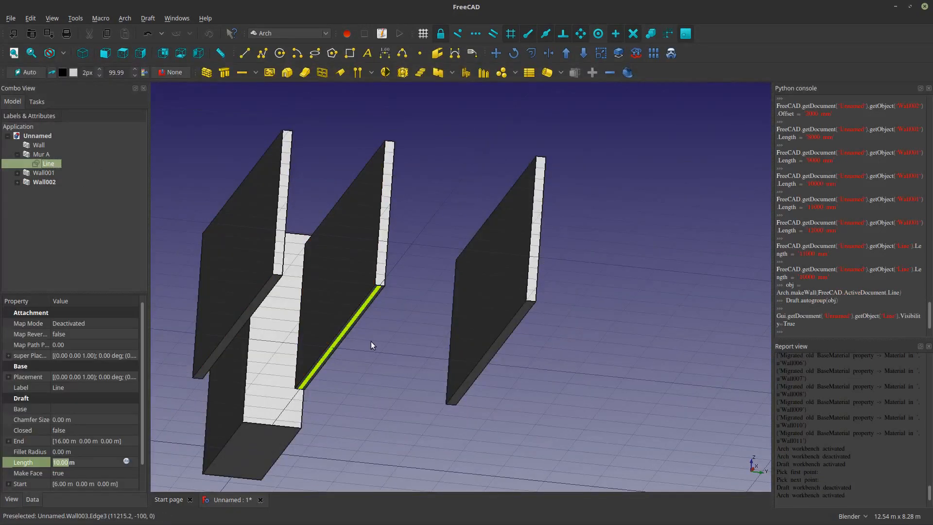
Examine from below how the newly created wall sits on the shared base line.
{"action": "left_click", "coordinate": [415, 346]}
{"action": "left_click", "coordinate": [346, 241]}
{"action": "middle_click_drag", "start_coordinate": [360, 289], "coordinate": [448, 316]}
{"action": "scroll", "coordinate": [335, 323], "scroll_direction": "up", "scroll_amount": 2}
{"action": "scroll", "coordinate": [393, 309], "scroll_direction": "down", "scroll_amount": 3}
{"action": "left_click", "coordinate": [420, 315]}
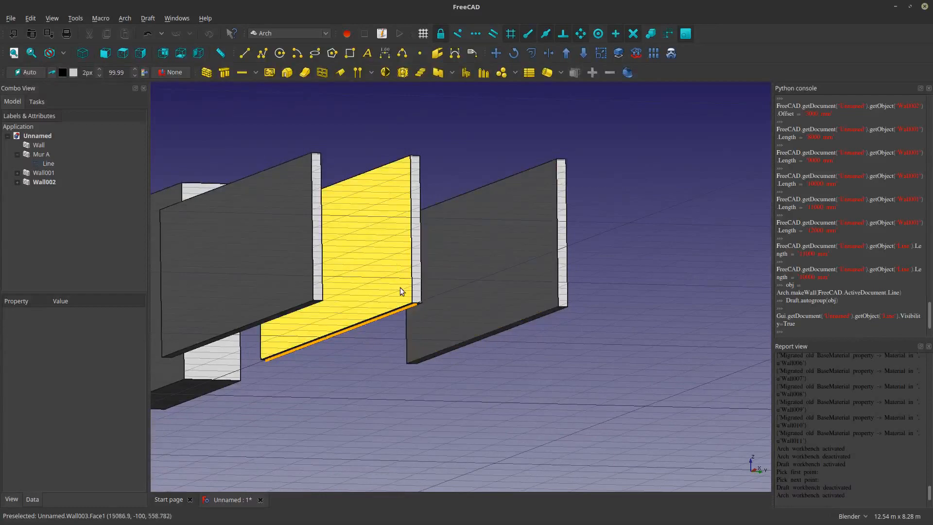
{"action": "middle_click_drag", "start_coordinate": [384, 327], "coordinate": [336, 317]}
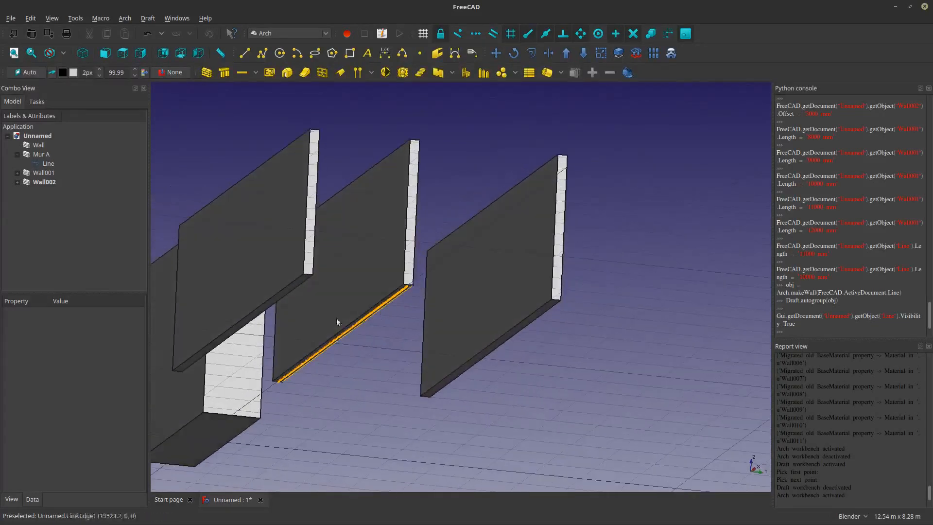
Set the z position in the shared base line's Placement to 3 m.
{"action": "left_click", "coordinate": [42, 161]}
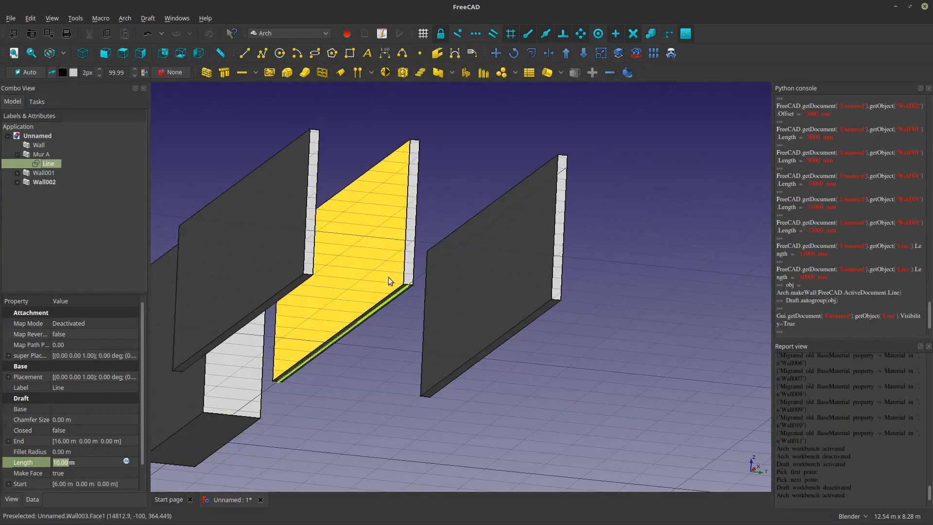
{"action": "scroll", "coordinate": [140, 408], "scroll_direction": "down", "scroll_amount": 1}
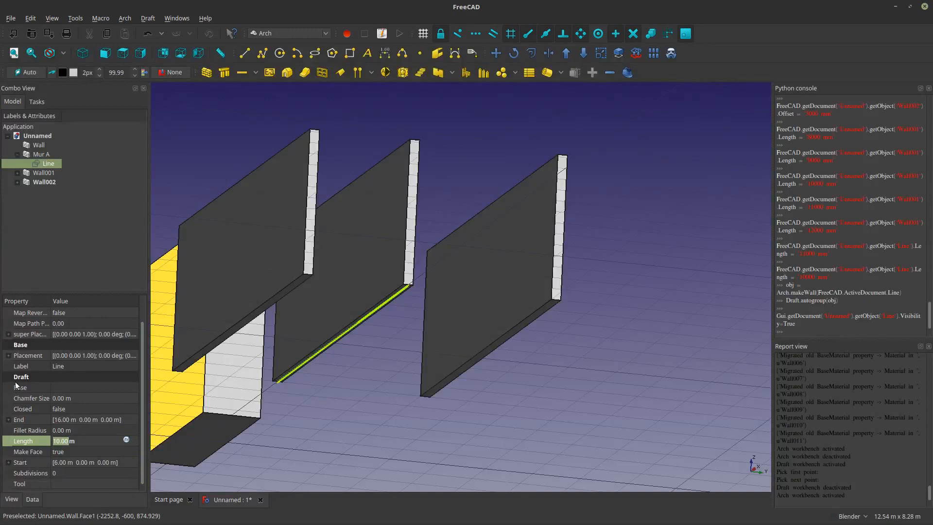
{"action": "left_click", "coordinate": [9, 356]}
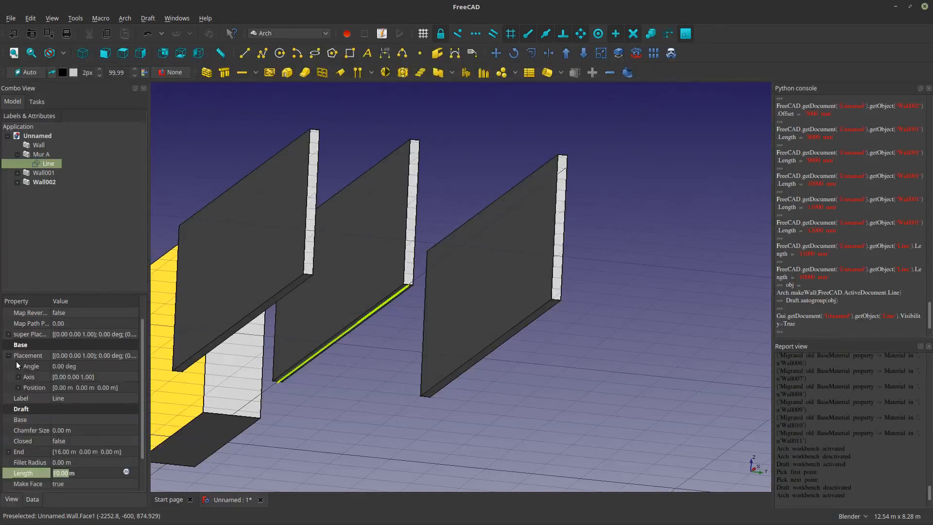
{"action": "left_click", "coordinate": [18, 388]}
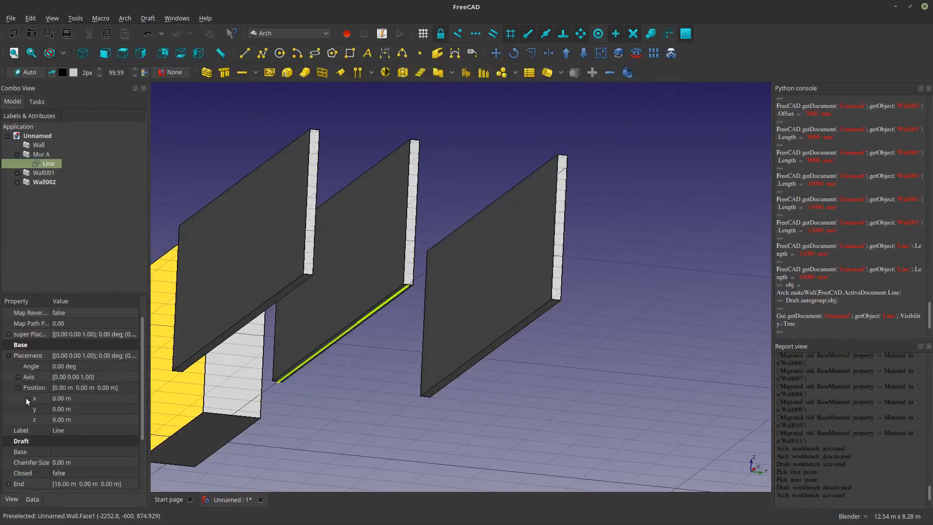
{"action": "left_click", "coordinate": [78, 419]}
{"action": "type", "text": "3"}
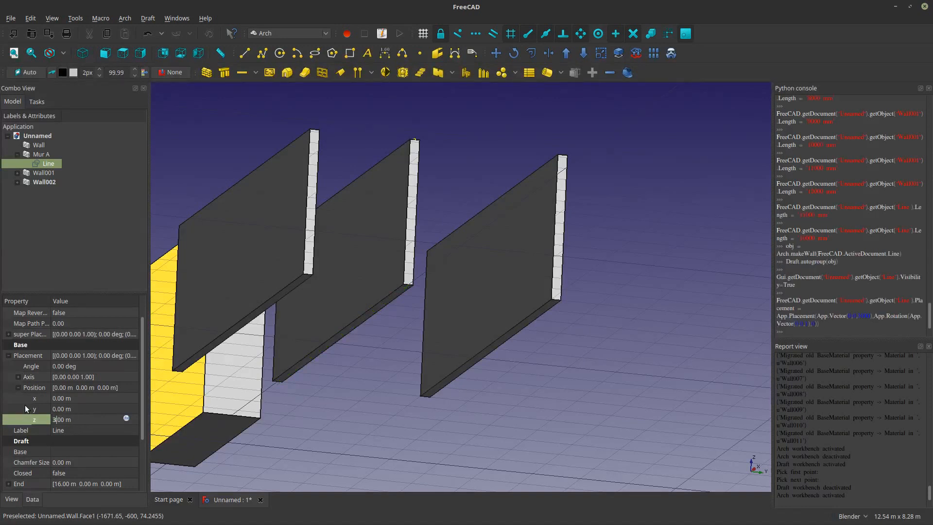
{"action": "key", "text": "Return"}
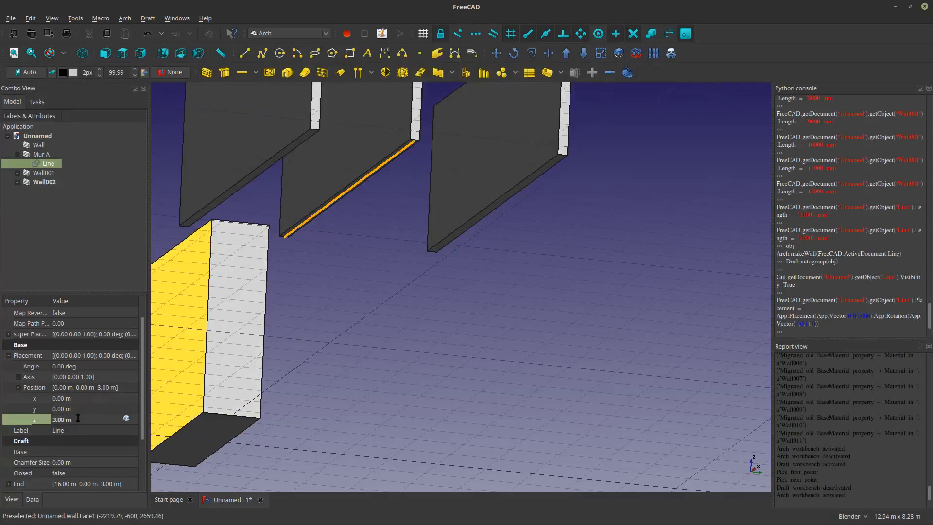
Return the base line's z position to 0 m and check the walls that depend on it.
{"action": "type", "text": "0"}
{"action": "key", "text": "Return"}
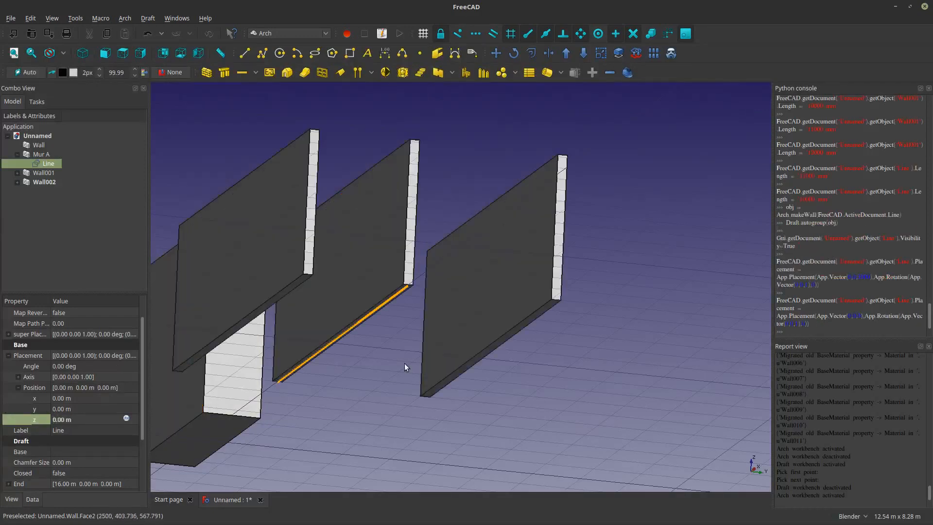
{"action": "middle_click_drag", "start_coordinate": [317, 378], "coordinate": [371, 350]}
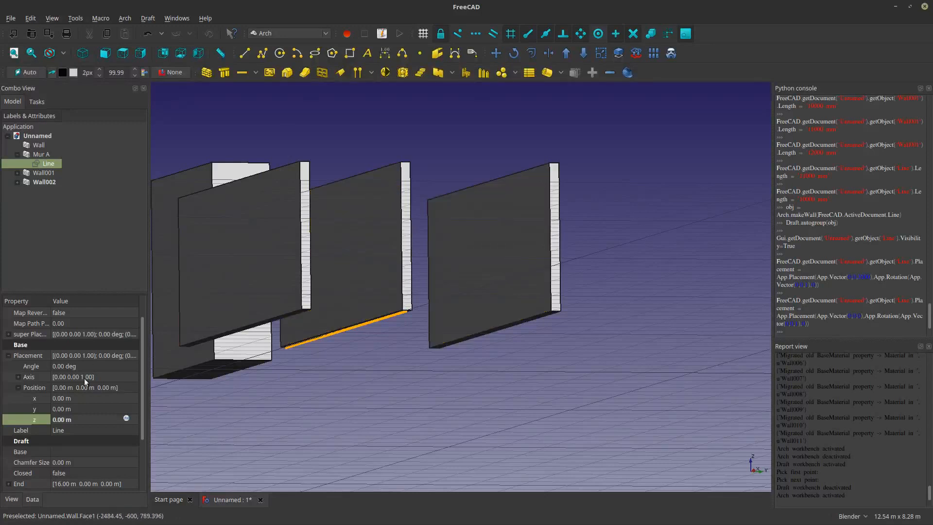
Set the middle wall's own Placement z position to 3 m.
{"action": "left_click", "coordinate": [18, 387]}
{"action": "left_click", "coordinate": [358, 228]}
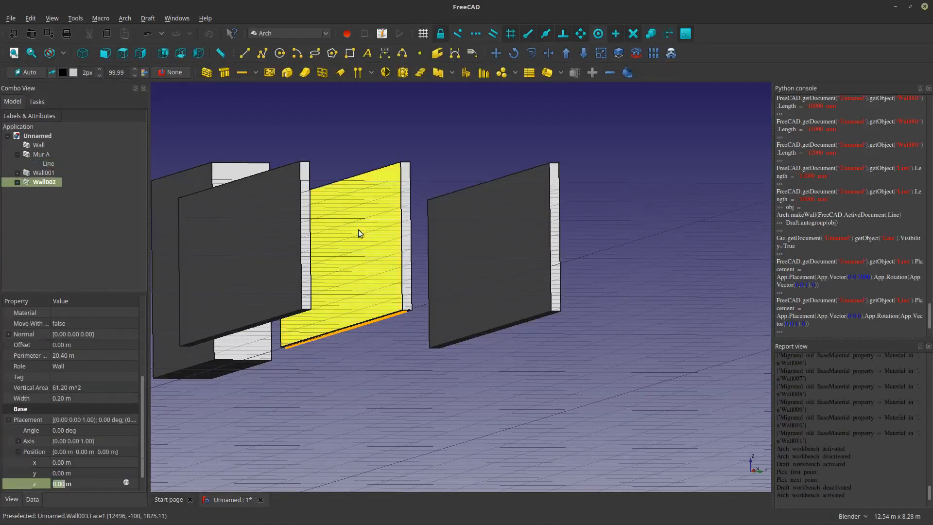
{"action": "key", "text": "ctrl+a"}
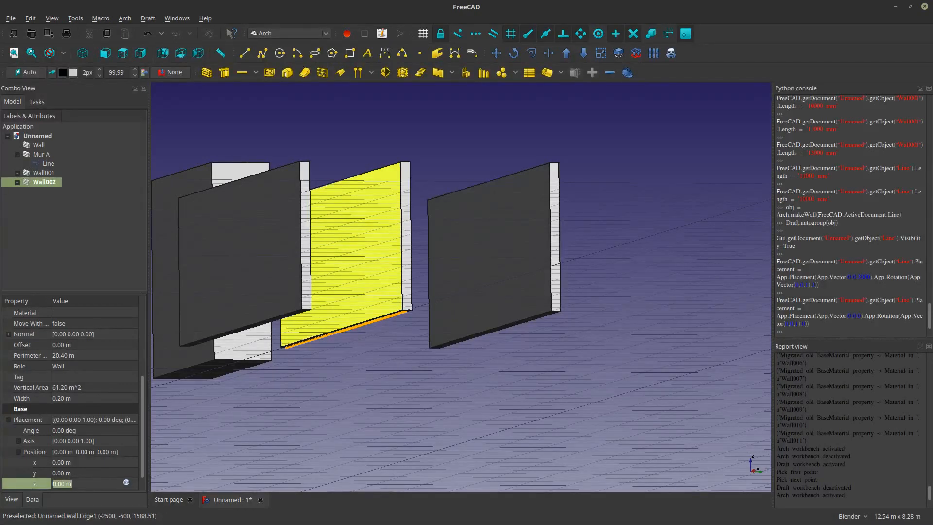
{"action": "type", "text": "3"}
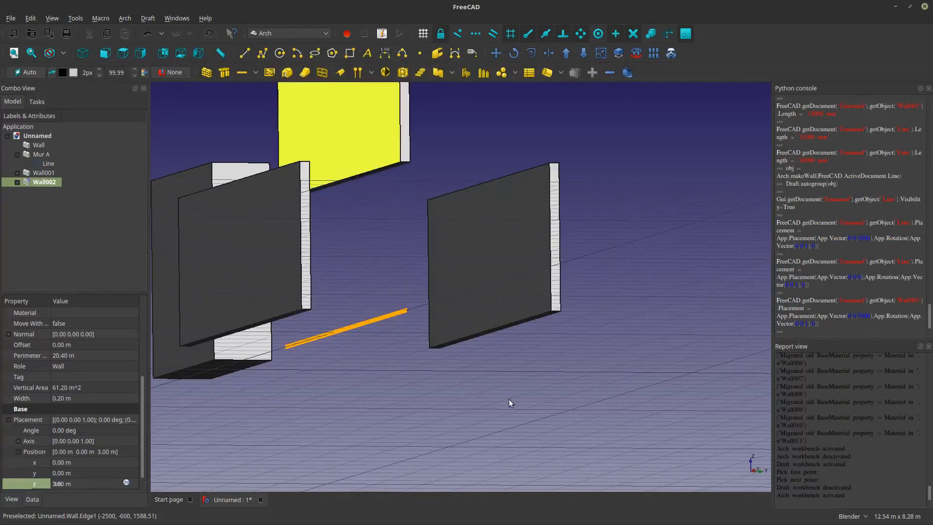
{"action": "scroll", "coordinate": [509, 402], "scroll_direction": "down", "scroll_amount": 4}
{"action": "middle_click_drag", "start_coordinate": [509, 402], "coordinate": [398, 459]}
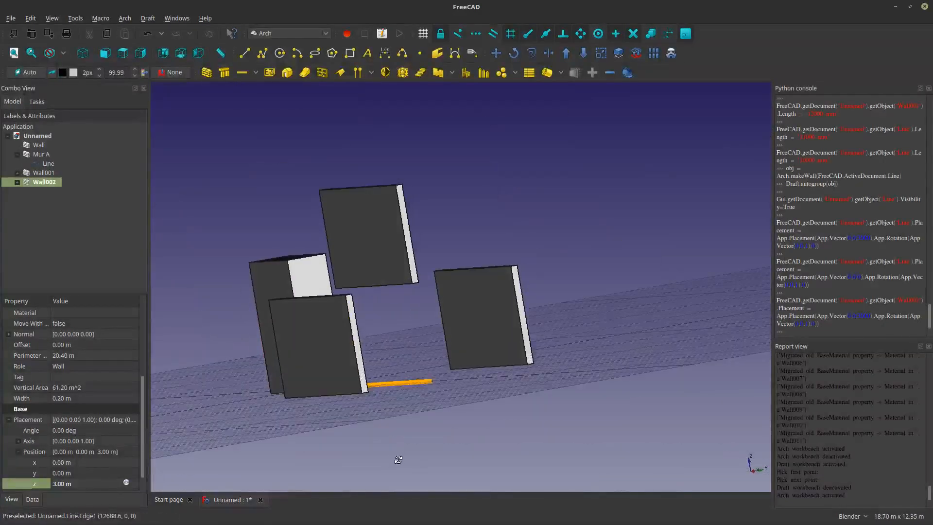
Examine the raised middle wall and its placement properties relative to the base line and the outer walls.
{"action": "scroll", "coordinate": [378, 450], "scroll_direction": "up", "scroll_amount": 4}
{"action": "scroll", "coordinate": [382, 348], "scroll_direction": "down", "scroll_amount": 4}
{"action": "middle_click_drag", "start_coordinate": [384, 348], "coordinate": [383, 239]}
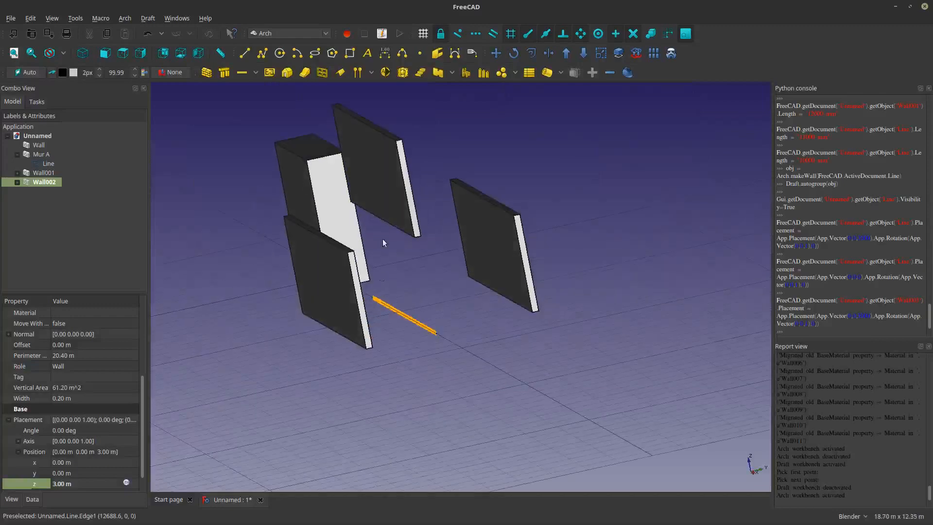
{"action": "left_click", "coordinate": [386, 200]}
{"action": "middle_click_drag", "start_coordinate": [387, 200], "coordinate": [541, 254]}
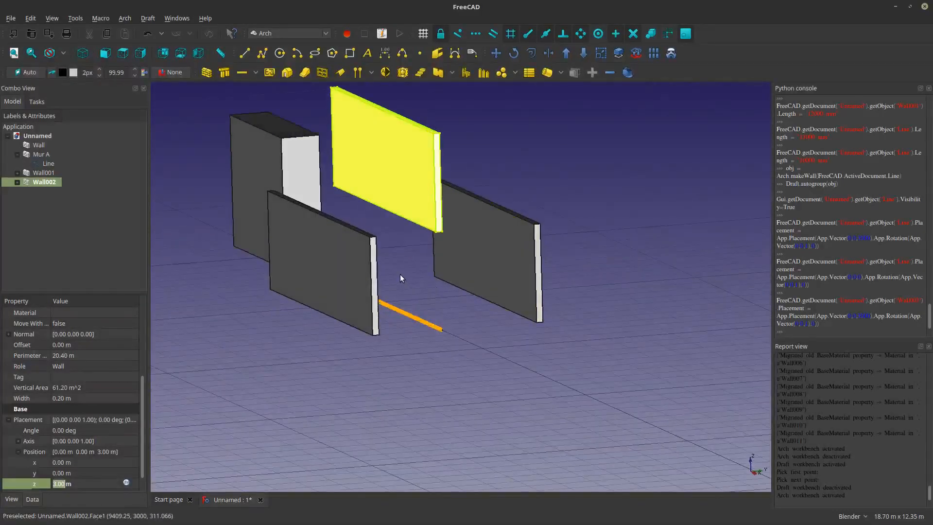
{"action": "scroll", "coordinate": [400, 278], "scroll_direction": "up", "scroll_amount": 2}
{"action": "middle_click_drag", "start_coordinate": [401, 277], "coordinate": [406, 269]}
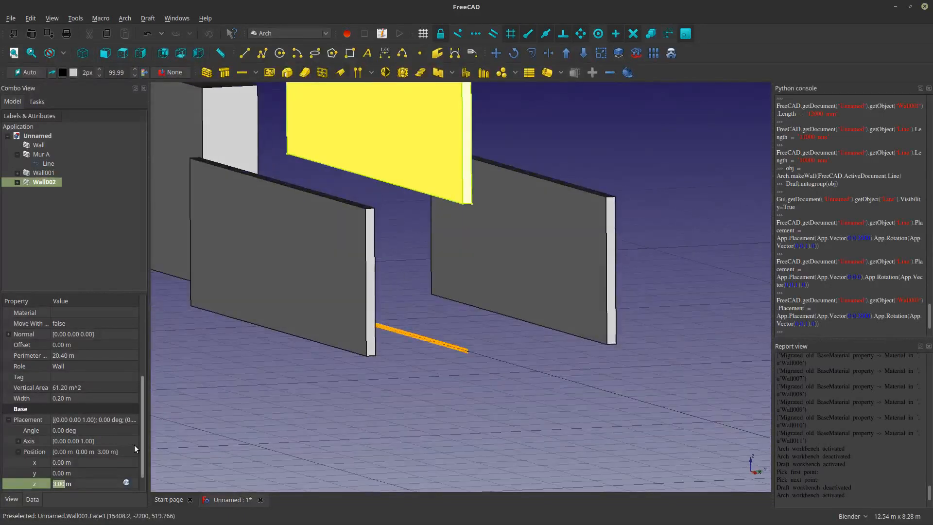
{"action": "scroll", "coordinate": [142, 448], "scroll_direction": "down", "scroll_amount": 1}
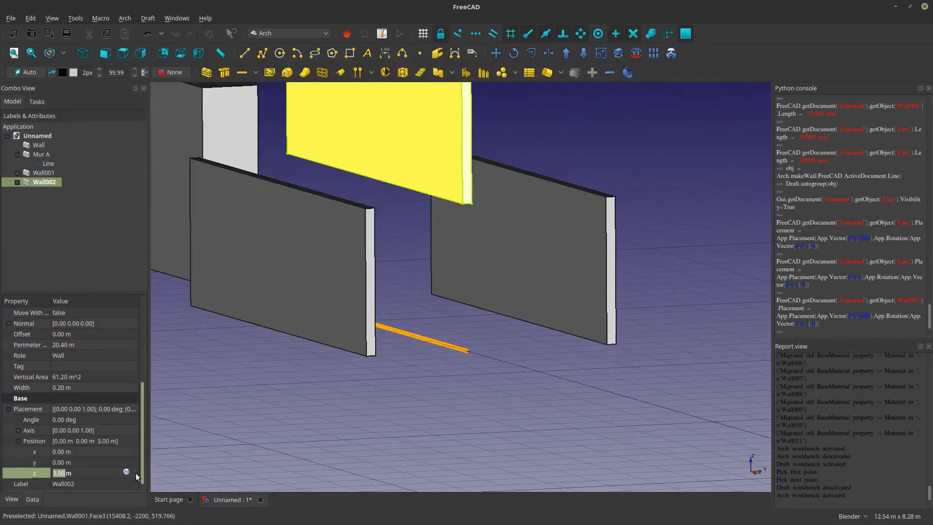
{"action": "middle_click_drag", "start_coordinate": [348, 337], "coordinate": [462, 337]}
{"action": "middle_click_drag", "start_coordinate": [327, 392], "coordinate": [450, 341]}
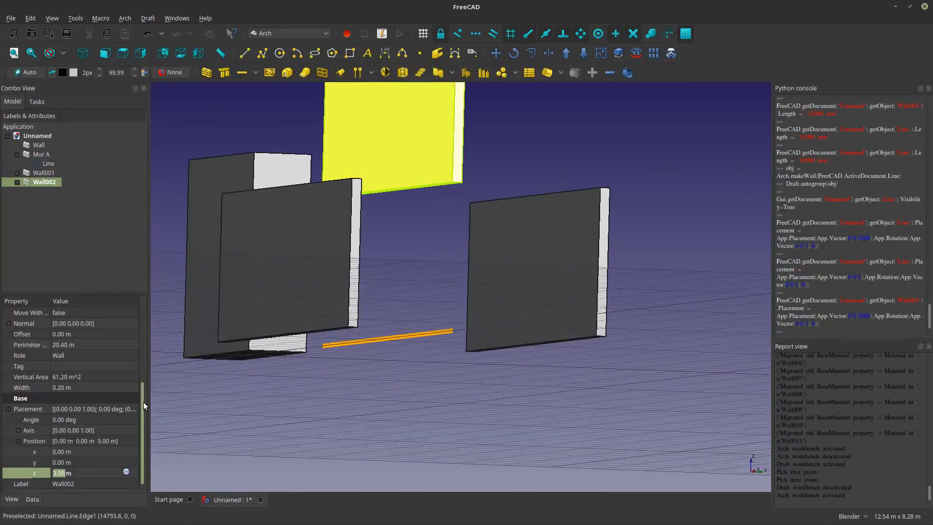
Set the raised middle wall's Height to 0.2 m.
{"action": "left_click", "coordinate": [59, 388]}
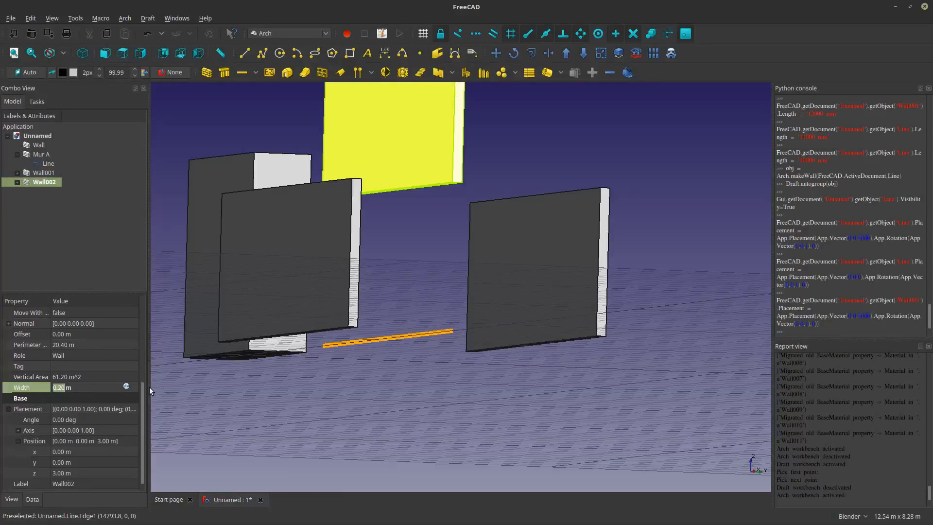
{"action": "left_click_drag", "start_coordinate": [144, 391], "coordinate": [141, 341]}
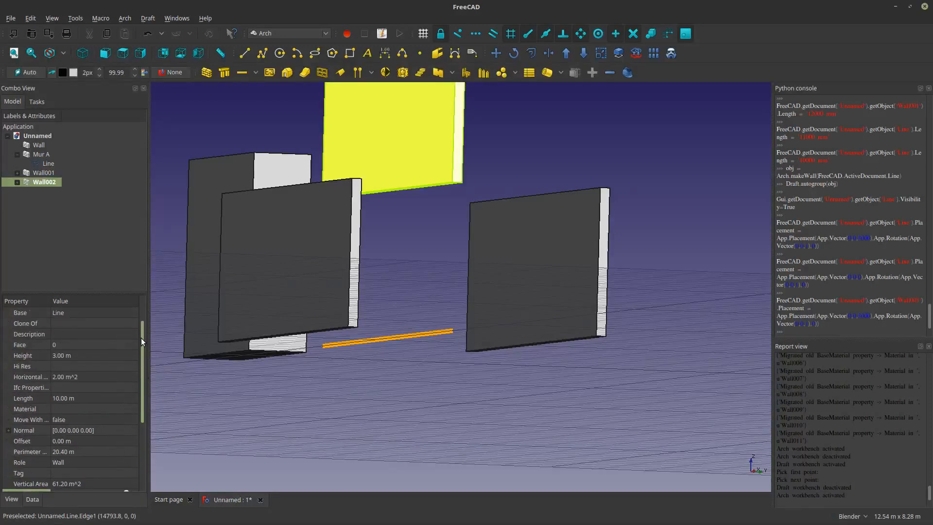
{"action": "left_click", "coordinate": [58, 358]}
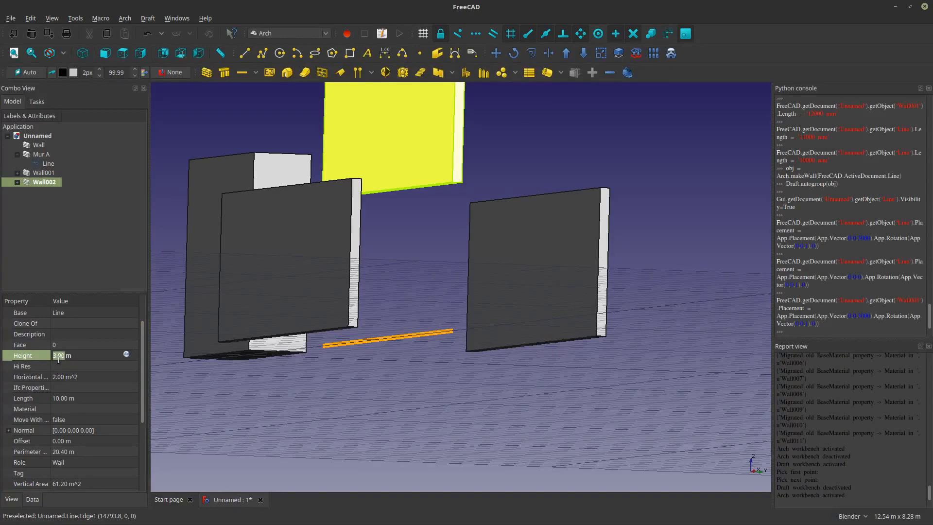
{"action": "type", "text": "0.2"}
{"action": "key", "text": "Return"}
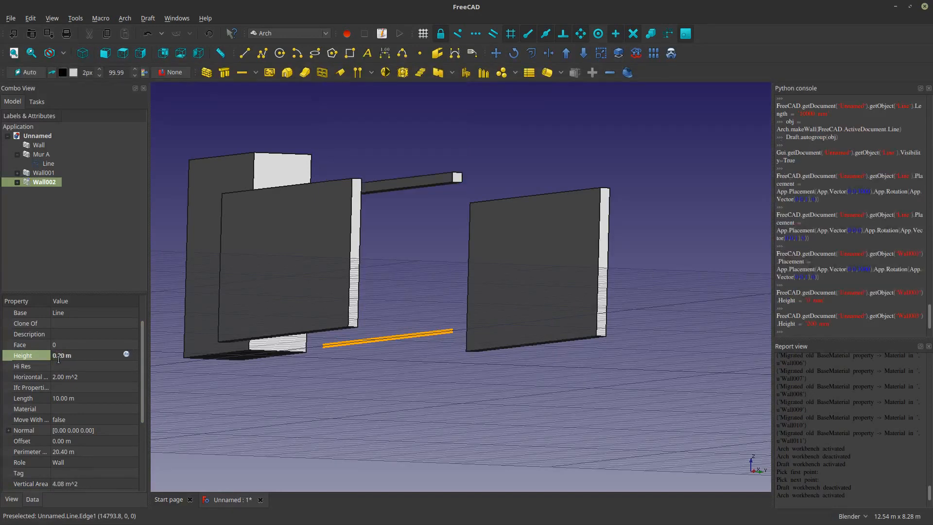
Align the working plane to the narrow end face of Mur A.
{"action": "middle_click_drag", "start_coordinate": [449, 268], "coordinate": [487, 374]}
{"action": "scroll", "coordinate": [396, 372], "scroll_direction": "up", "scroll_amount": 6}
{"action": "left_click", "coordinate": [200, 302]}
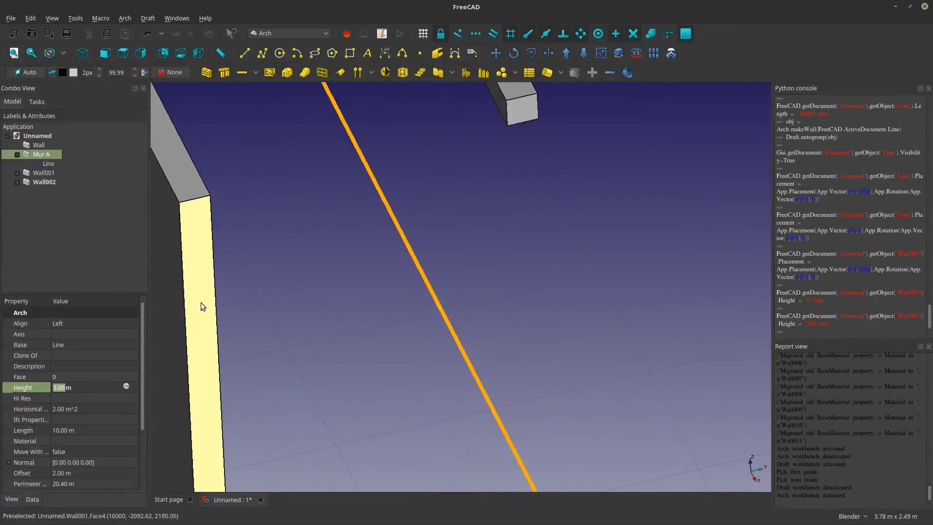
{"action": "left_click", "coordinate": [26, 73]}
{"action": "scroll", "coordinate": [363, 340], "scroll_direction": "down", "scroll_amount": 3}
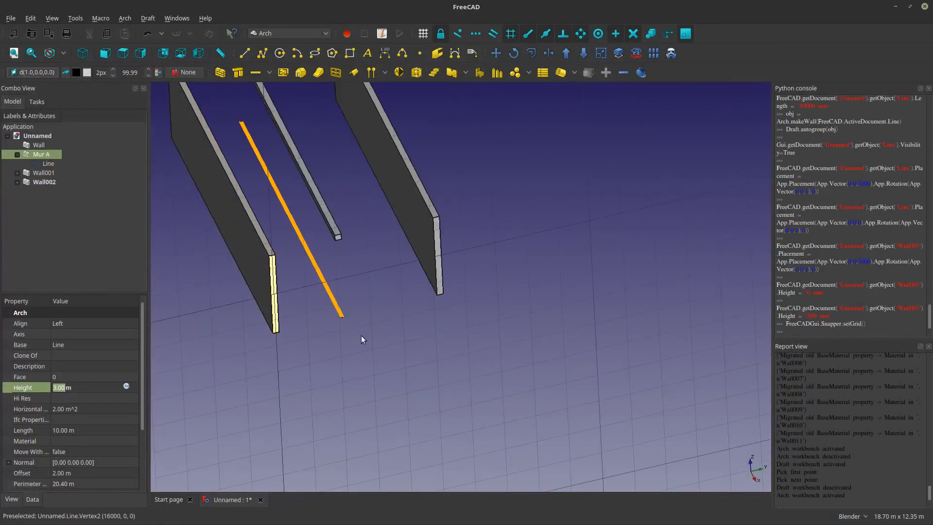
{"action": "scroll", "coordinate": [371, 339], "scroll_direction": "up", "scroll_amount": 2}
{"action": "scroll", "coordinate": [321, 296], "scroll_direction": "down", "scroll_amount": 3}
{"action": "scroll", "coordinate": [362, 292], "scroll_direction": "down", "scroll_amount": 2}
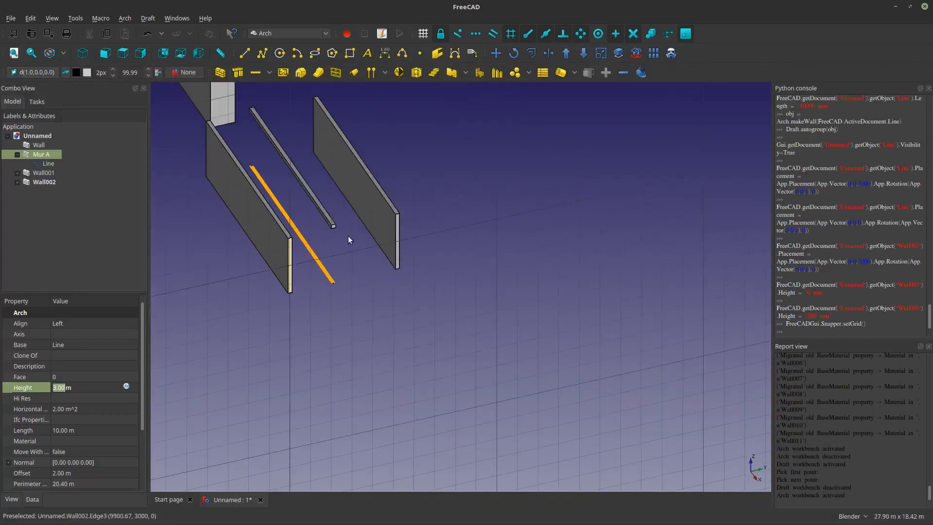
Draw a Line between the outer top corners at the ends of the two outer walls to measure their span.
{"action": "scroll", "coordinate": [336, 238], "scroll_direction": "up", "scroll_amount": 4}
{"action": "scroll", "coordinate": [264, 260], "scroll_direction": "up", "scroll_amount": 2}
{"action": "middle_click_drag", "start_coordinate": [264, 260], "coordinate": [255, 279]}
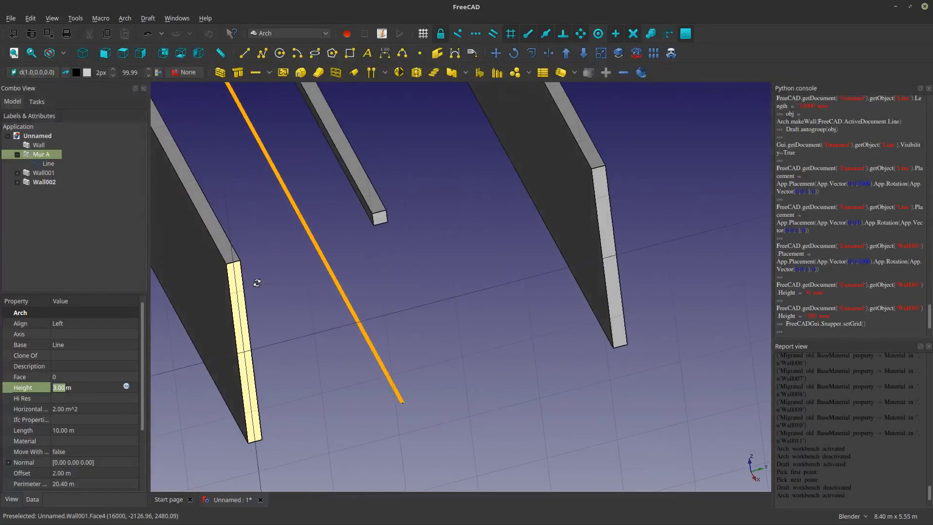
{"action": "left_click", "coordinate": [244, 53]}
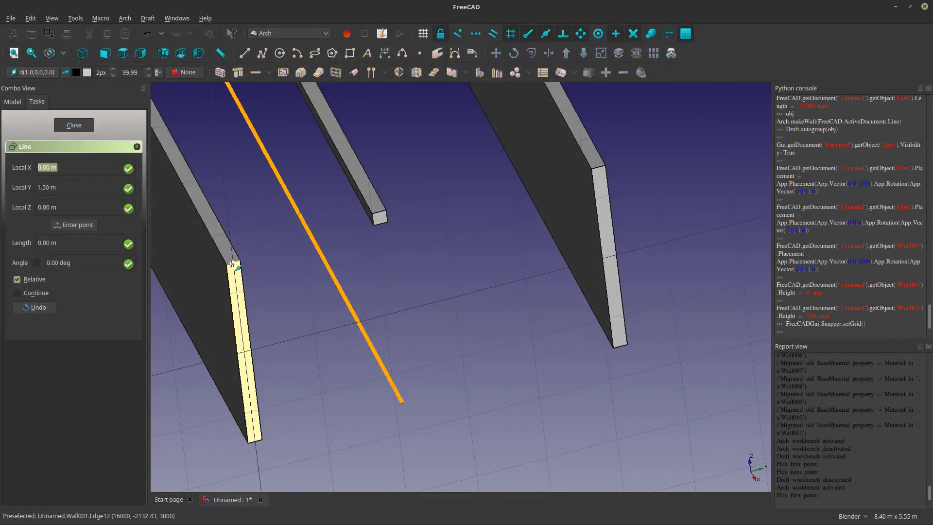
{"action": "left_click", "coordinate": [239, 261]}
{"action": "key", "text": "shift"}
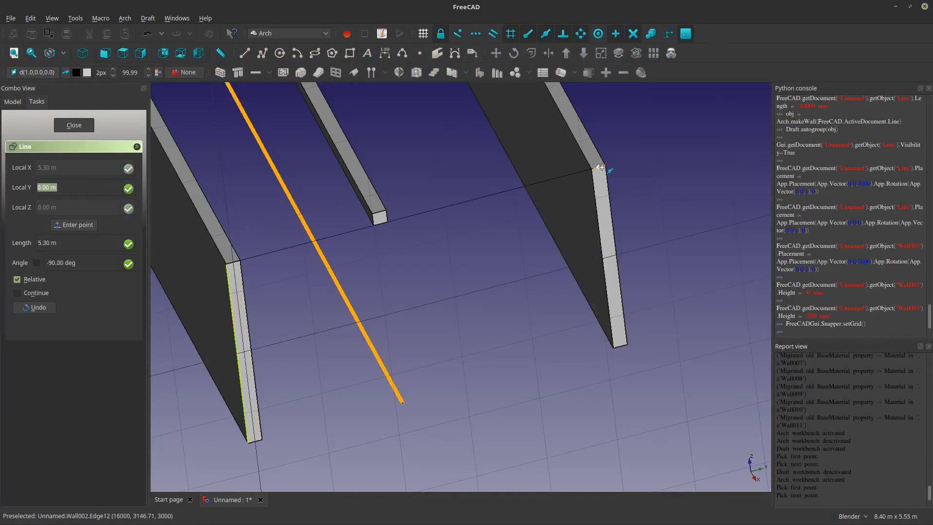
{"action": "left_click", "coordinate": [605, 166]}
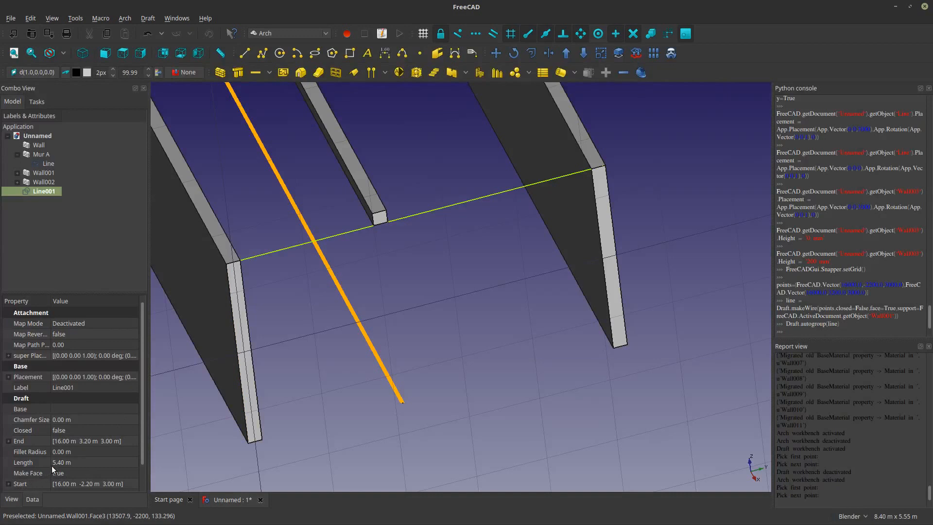
Set the raised middle wall's Width to 5.4 m.
{"action": "middle_click_drag", "start_coordinate": [412, 402], "coordinate": [366, 168]}
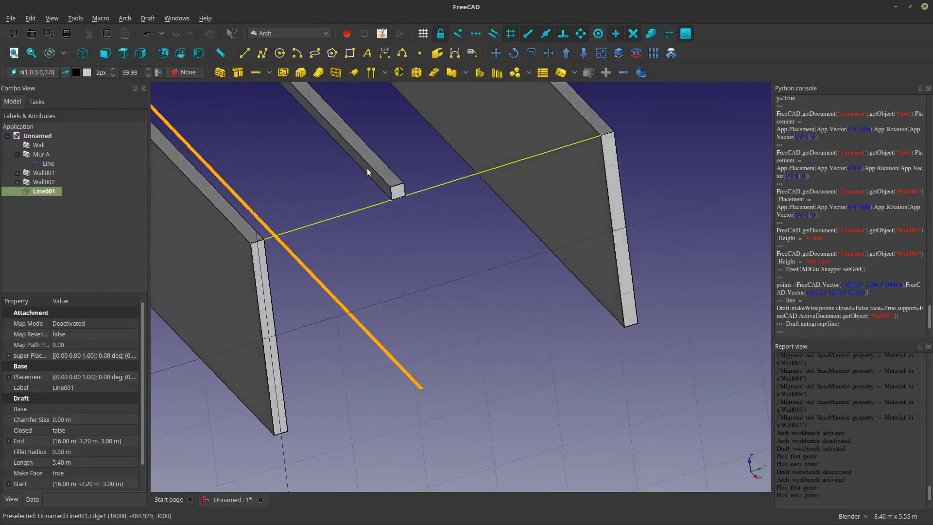
{"action": "left_click", "coordinate": [375, 159]}
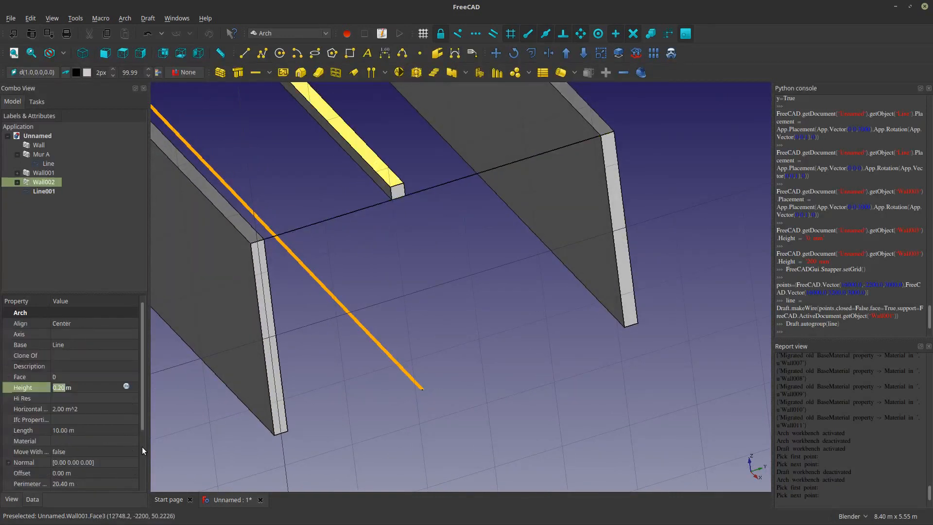
{"action": "left_click_drag", "start_coordinate": [142, 421], "coordinate": [94, 463]}
{"action": "left_click", "coordinate": [62, 462]}
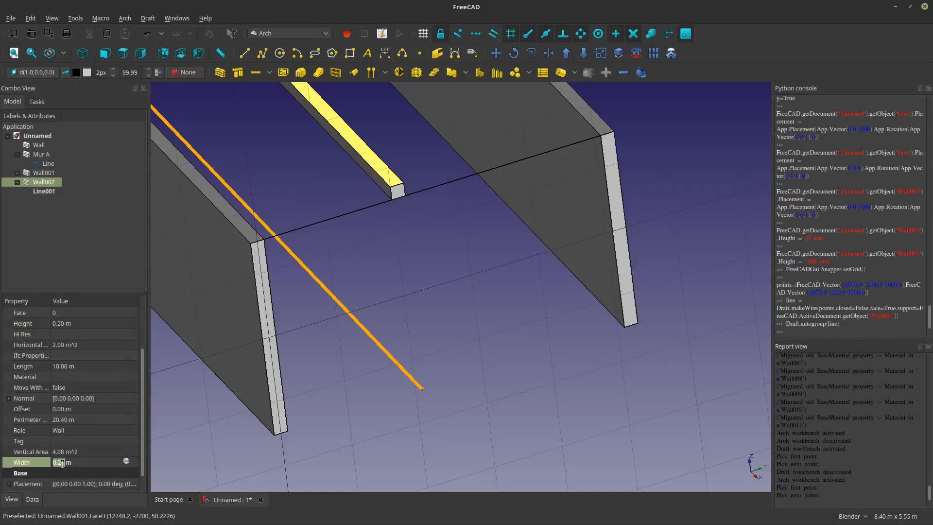
{"action": "type", "text": "5.4"}
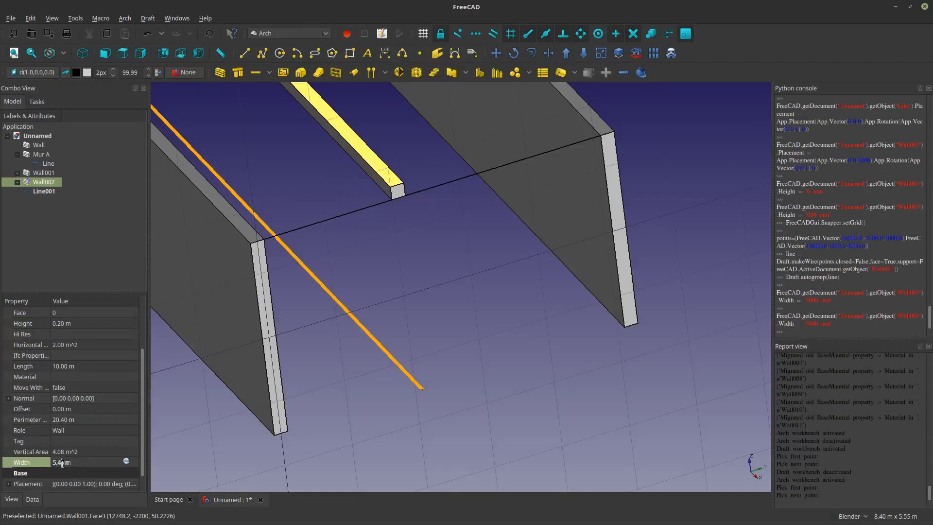
{"action": "key", "text": "Return"}
{"action": "middle_click_drag", "start_coordinate": [433, 392], "coordinate": [213, 380]}
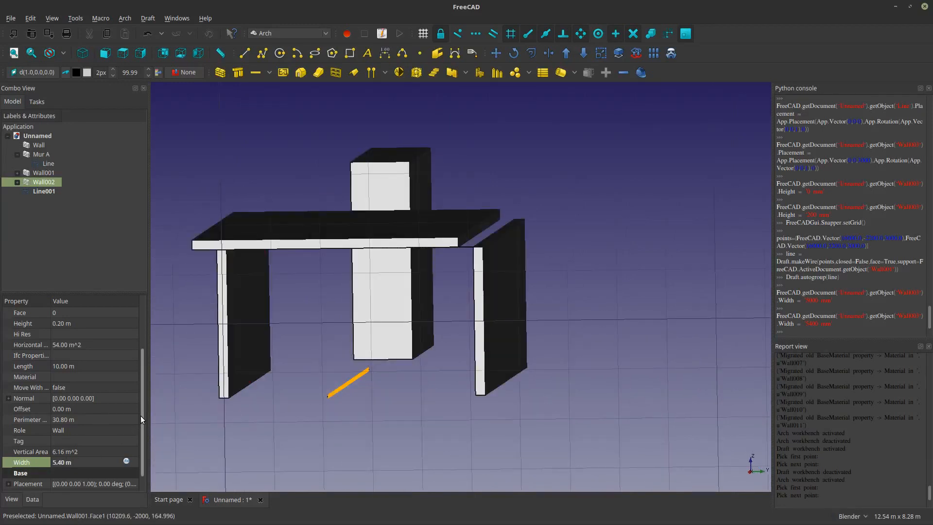
{"action": "left_click_drag", "start_coordinate": [141, 416], "coordinate": [139, 441]}
Delete the reference line spanning the two outer walls.
{"action": "scroll", "coordinate": [422, 344], "scroll_direction": "up", "scroll_amount": 10}
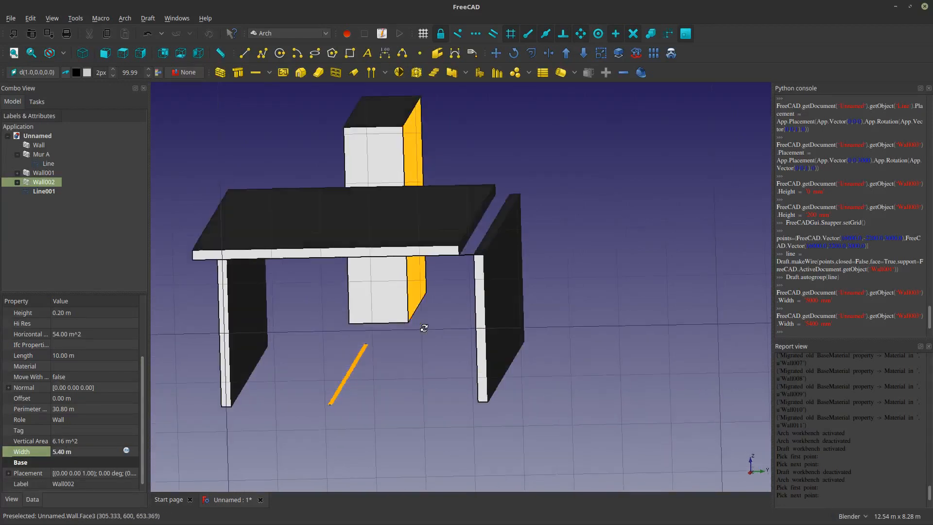
{"action": "scroll", "coordinate": [505, 223], "scroll_direction": "up", "scroll_amount": 3}
{"action": "left_click", "coordinate": [433, 354]}
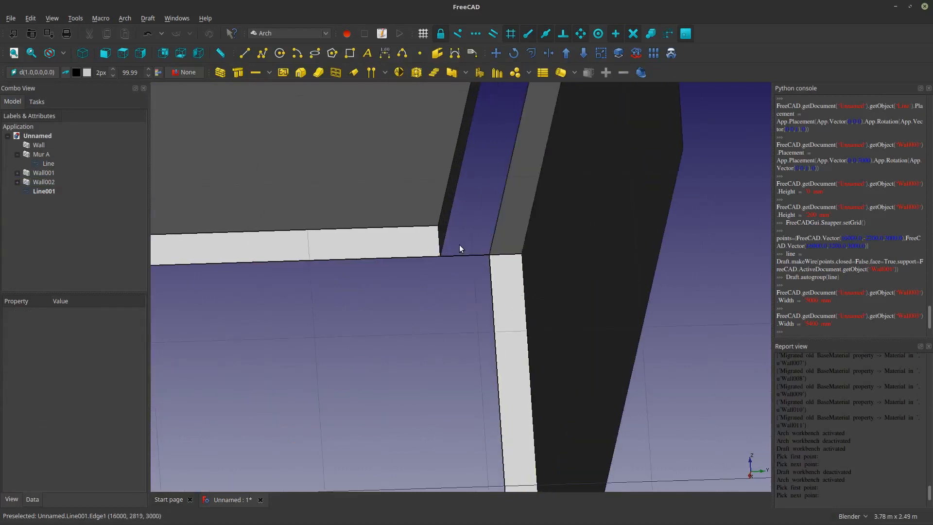
{"action": "left_click", "coordinate": [454, 256]}
{"action": "key", "text": "Delete"}
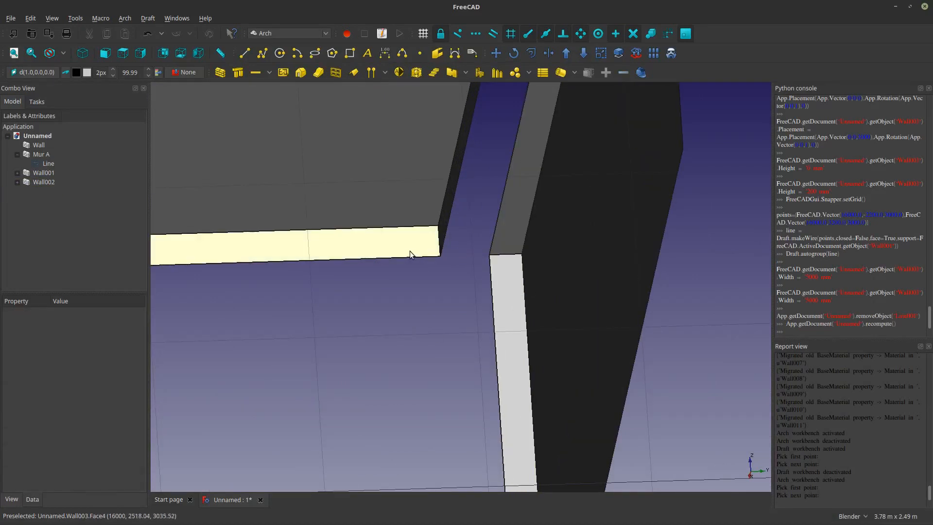
Draw a Line from the raised wall's lower end corner to the outer top corner of Wall001 and check its length.
{"action": "left_click", "coordinate": [410, 250]}
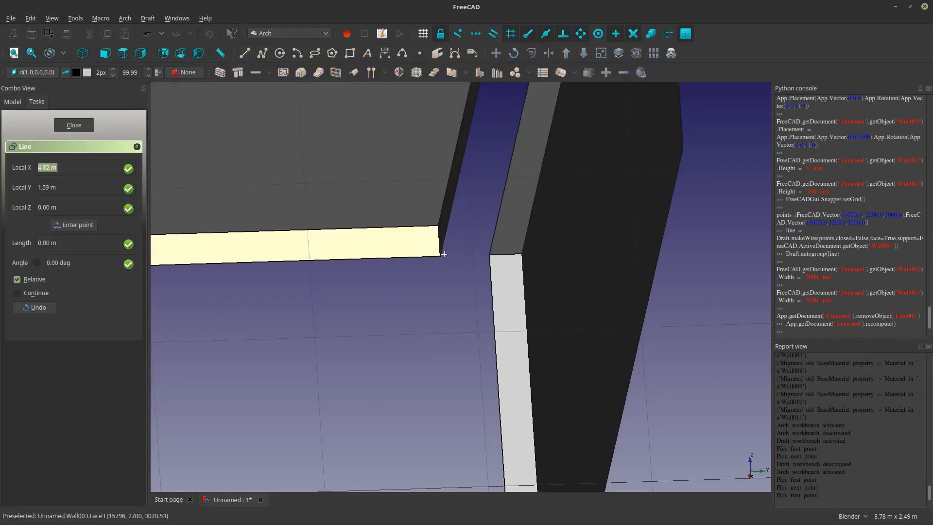
{"action": "left_click", "coordinate": [440, 255]}
{"action": "left_click", "coordinate": [518, 252]}
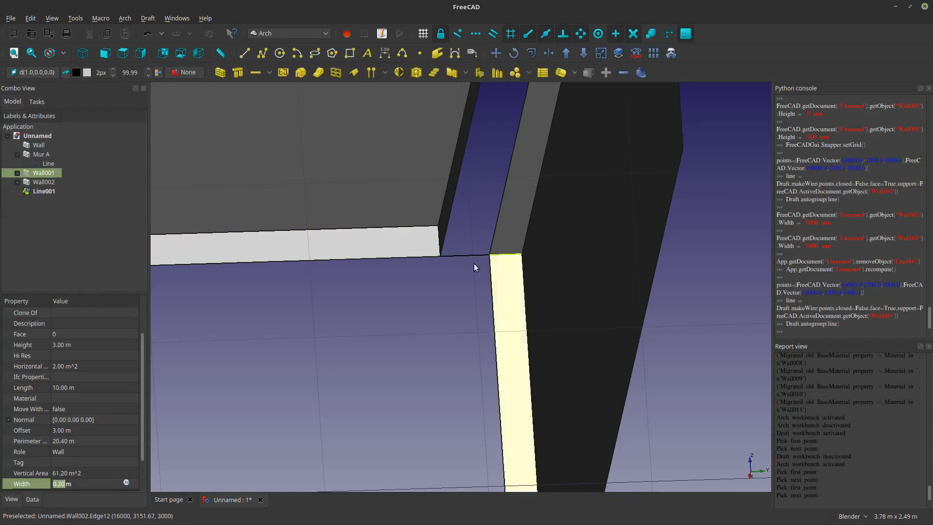
{"action": "left_click", "coordinate": [461, 256]}
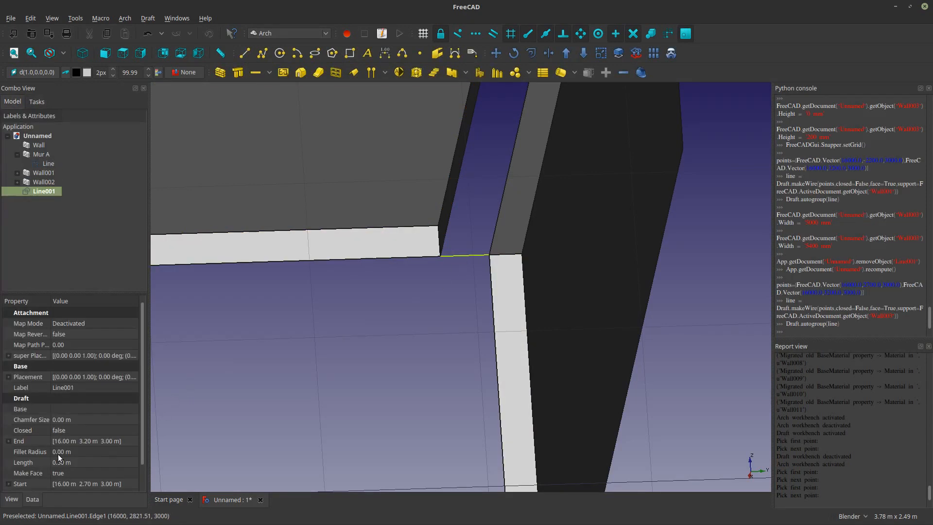
{"action": "scroll", "coordinate": [292, 373], "scroll_direction": "down", "scroll_amount": 5}
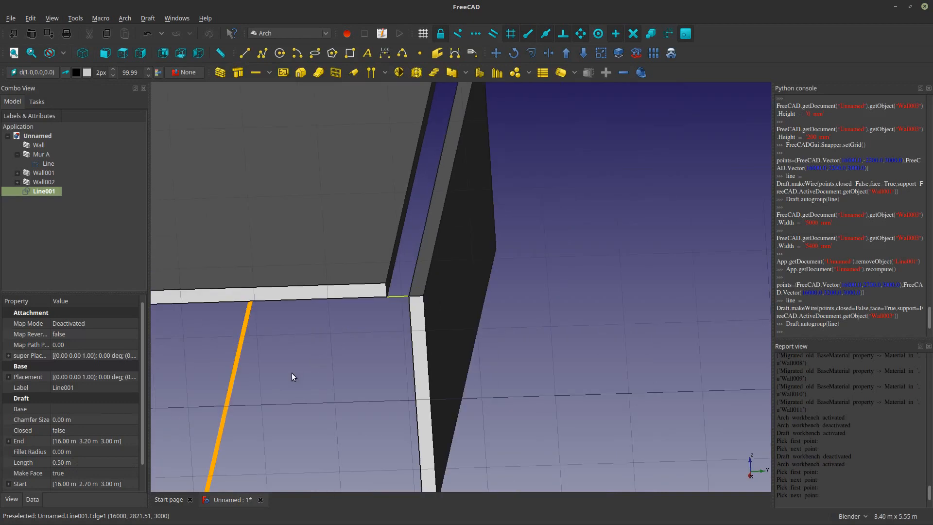
Set the working plane to Top.
{"action": "scroll", "coordinate": [282, 375], "scroll_direction": "down", "scroll_amount": 2}
{"action": "middle_click_drag", "start_coordinate": [283, 376], "coordinate": [458, 287], "text": "shift"}
{"action": "middle_click_drag", "start_coordinate": [379, 297], "coordinate": [374, 284]}
{"action": "middle_click_drag", "start_coordinate": [374, 283], "coordinate": [353, 351], "text": "shift"}
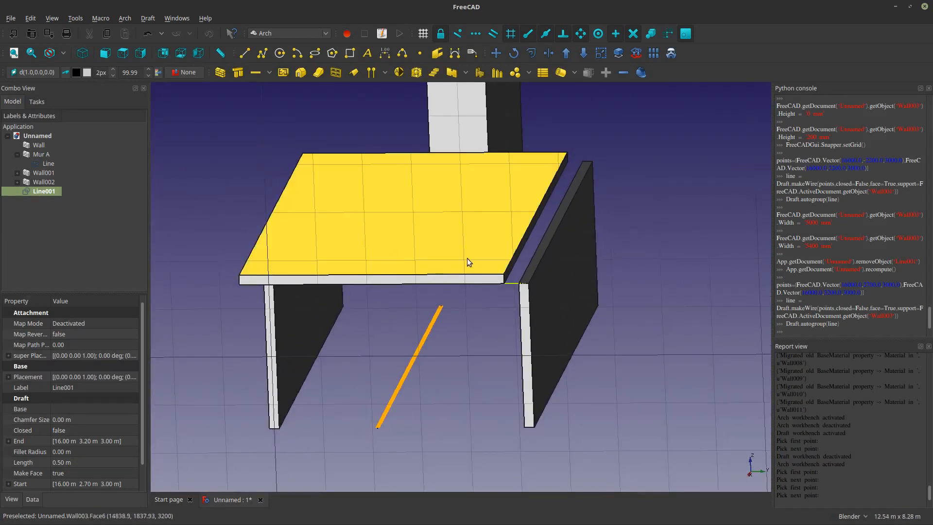
{"action": "left_click", "coordinate": [444, 250]}
{"action": "left_click", "coordinate": [157, 112]}
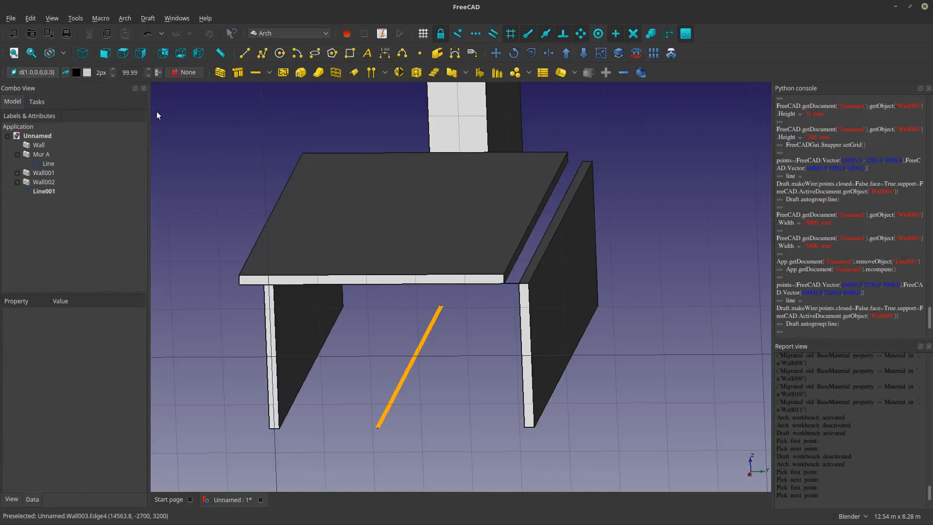
{"action": "left_click", "coordinate": [49, 74]}
{"action": "left_click", "coordinate": [38, 185]}
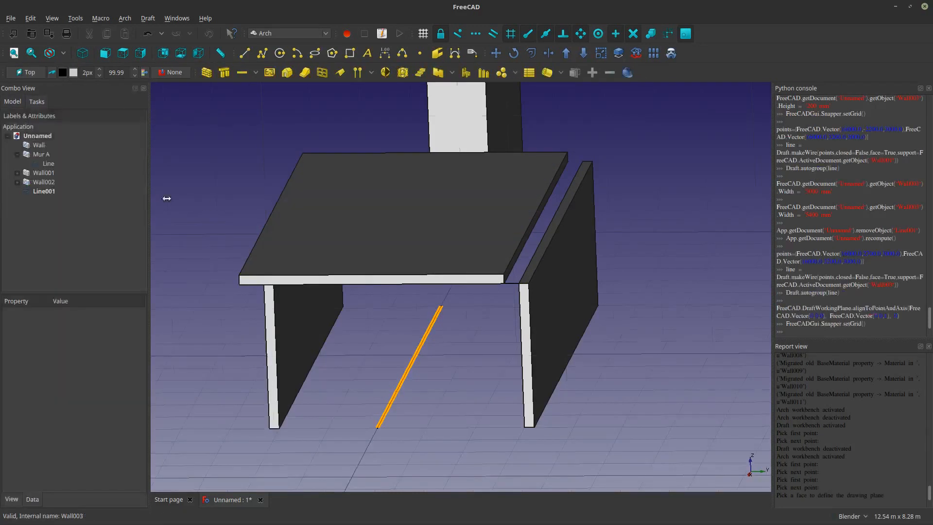
Set the raised wall's Align property to Right.
{"action": "left_click", "coordinate": [361, 228]}
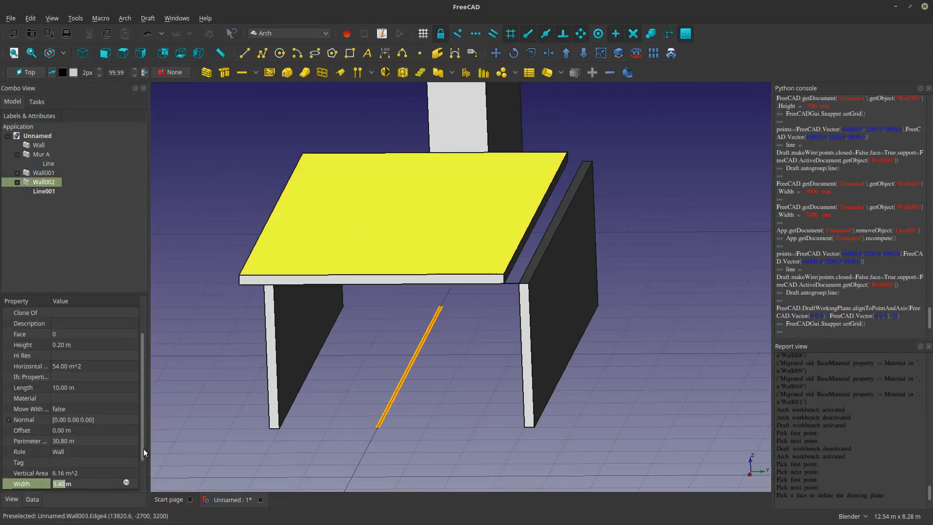
{"action": "left_click_drag", "start_coordinate": [143, 448], "coordinate": [142, 329]}
{"action": "left_click", "coordinate": [121, 324]}
{"action": "left_click", "coordinate": [122, 324]}
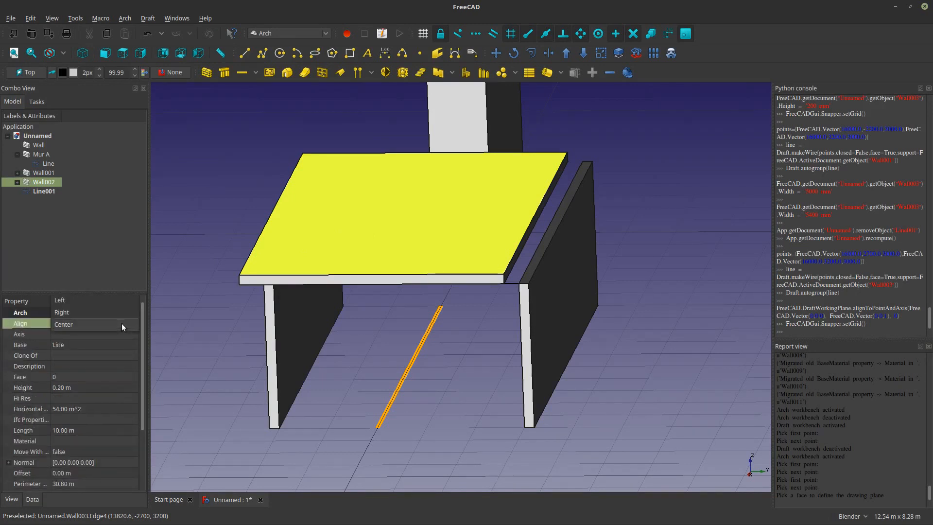
{"action": "left_click", "coordinate": [98, 314]}
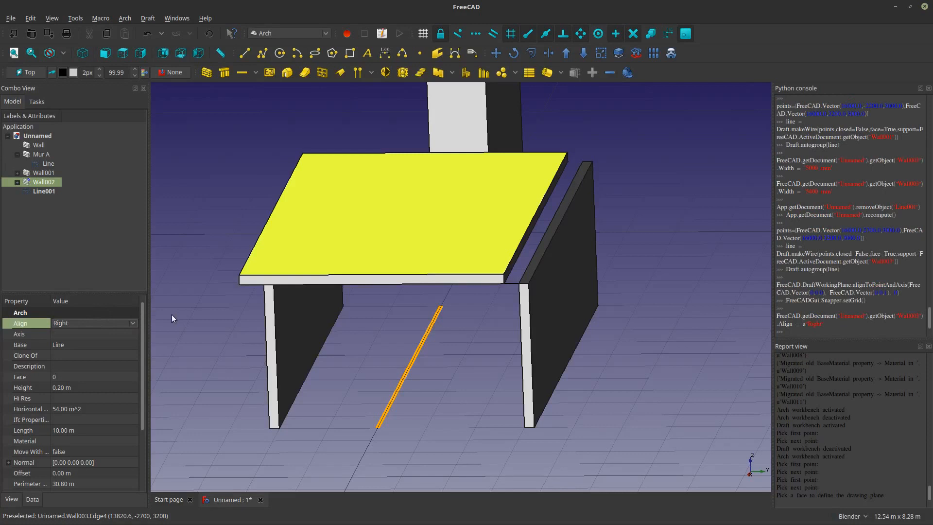
{"action": "mouse_move", "coordinate": [141, 331]}
{"action": "left_mouse_down"}
{"action": "mouse_move", "coordinate": [137, 412]}
{"action": "mouse_move", "coordinate": [136, 339]}
{"action": "left_mouse_up"}
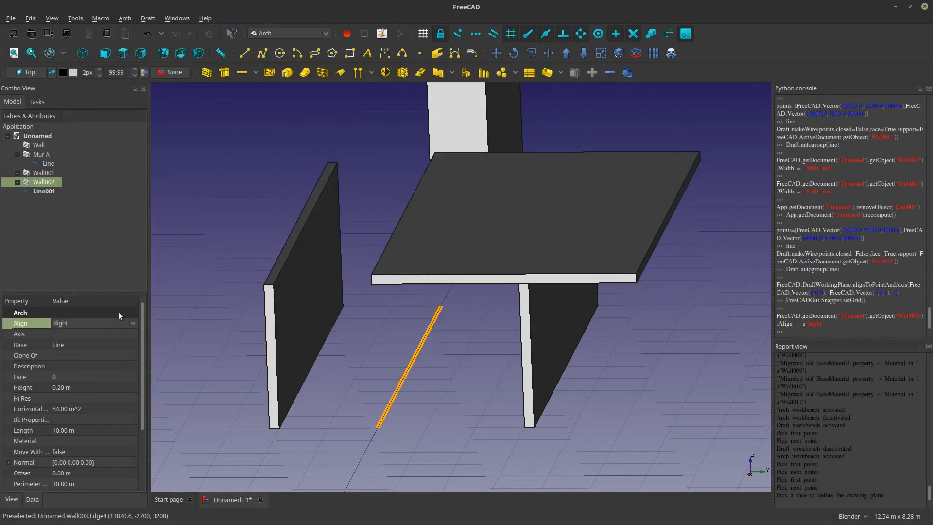
Set the raised wall's Align property to Left.
{"action": "left_click", "coordinate": [107, 325]}
{"action": "left_click", "coordinate": [107, 324]}
{"action": "left_click", "coordinate": [100, 313]}
{"action": "left_click", "coordinate": [230, 313]}
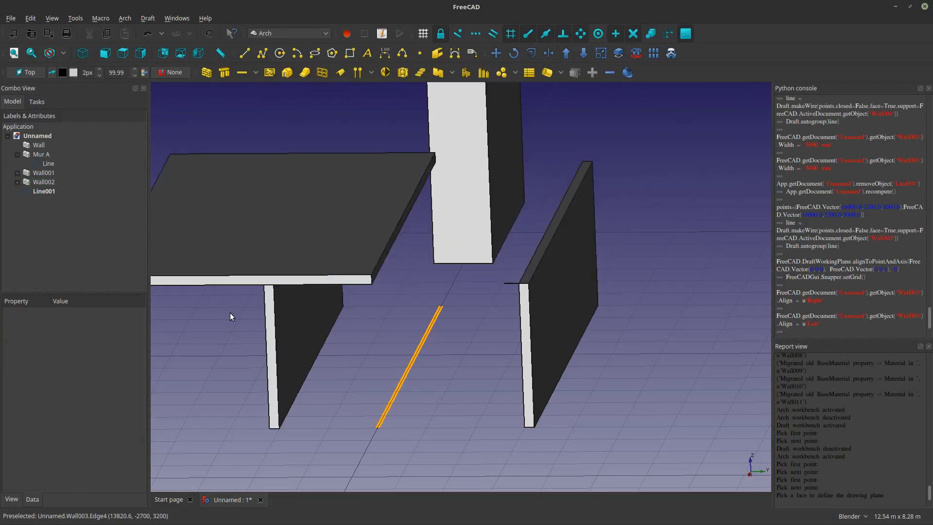
Align the working plane to the narrow end face of the raised wall.
{"action": "middle_click_drag", "start_coordinate": [401, 321], "coordinate": [466, 316]}
{"action": "scroll", "coordinate": [548, 315], "scroll_direction": "up", "scroll_amount": 3}
{"action": "left_click", "coordinate": [549, 315]}
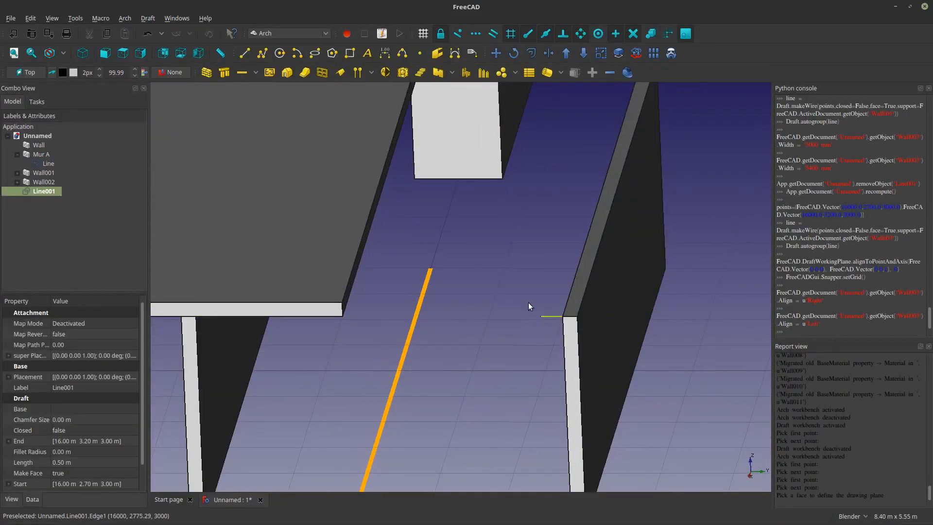
{"action": "left_click", "coordinate": [191, 224]}
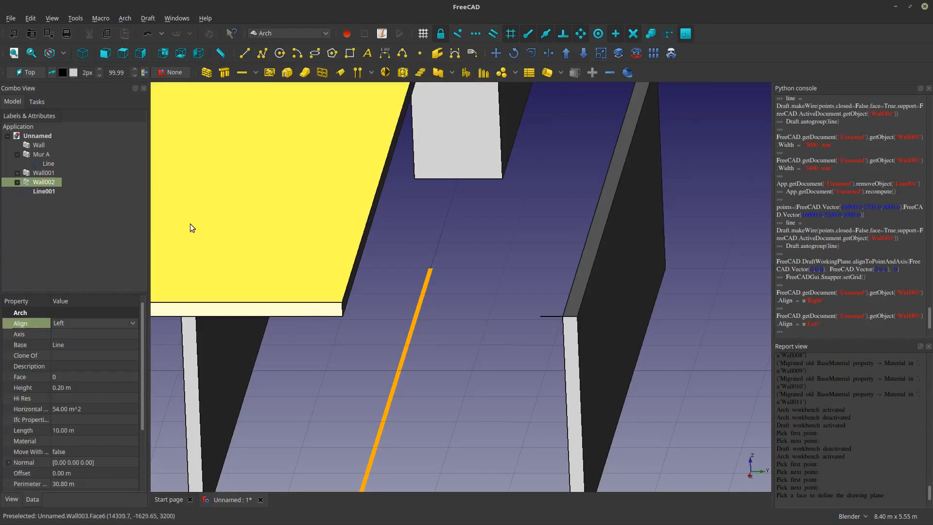
{"action": "left_click", "coordinate": [20, 74]}
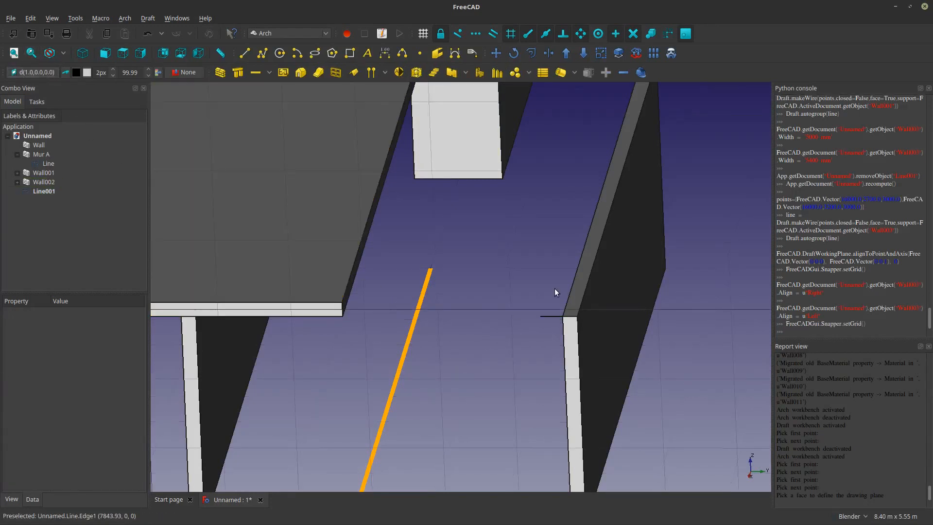
Extend the short reference line with Trimex to the raised wall's nearest lower end corner and check its length.
{"action": "left_click", "coordinate": [553, 316]}
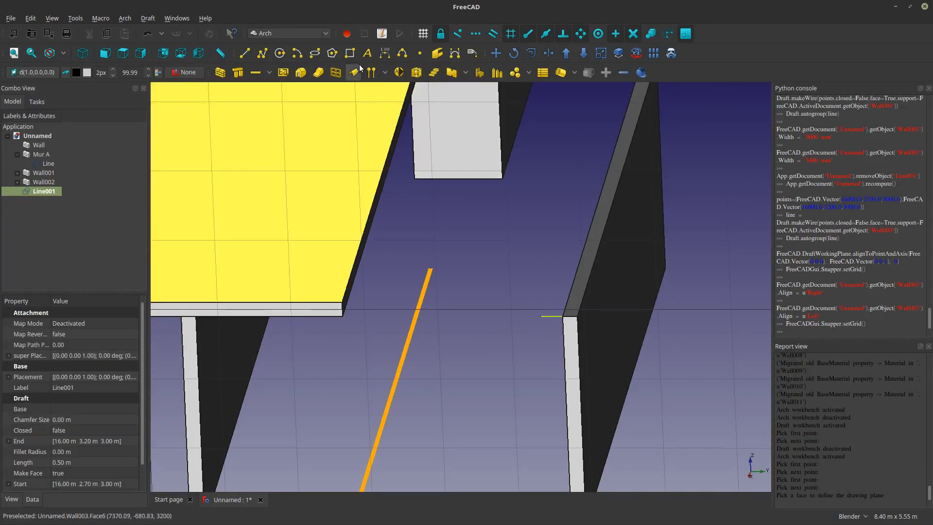
{"action": "left_click", "coordinate": [547, 52]}
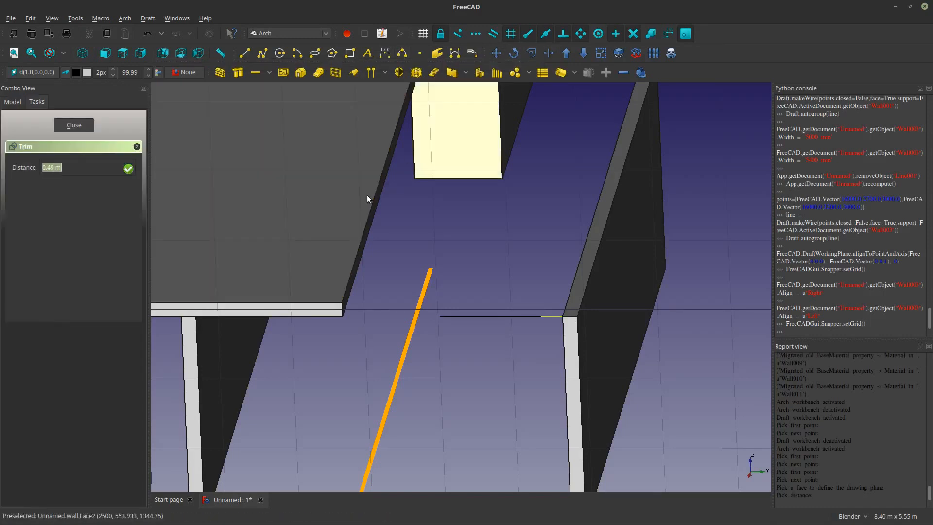
{"action": "left_click", "coordinate": [354, 314]}
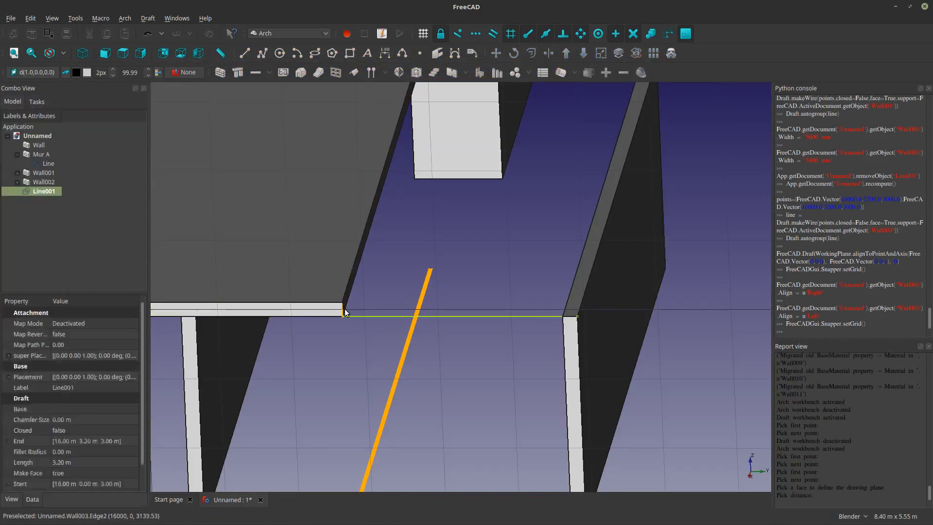
{"action": "left_click", "coordinate": [352, 317]}
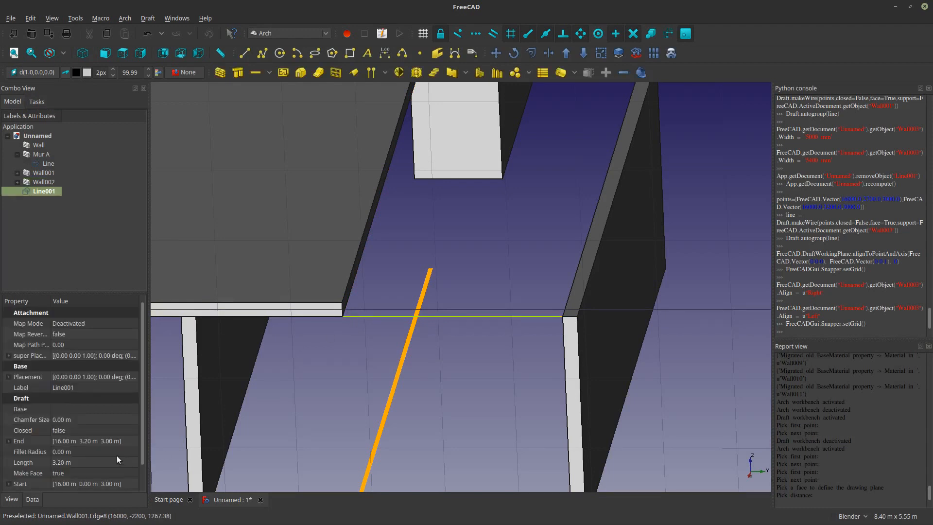
Set the raised wall's Offset to 3.2 m.
{"action": "scroll", "coordinate": [308, 293], "scroll_direction": "down", "scroll_amount": 6}
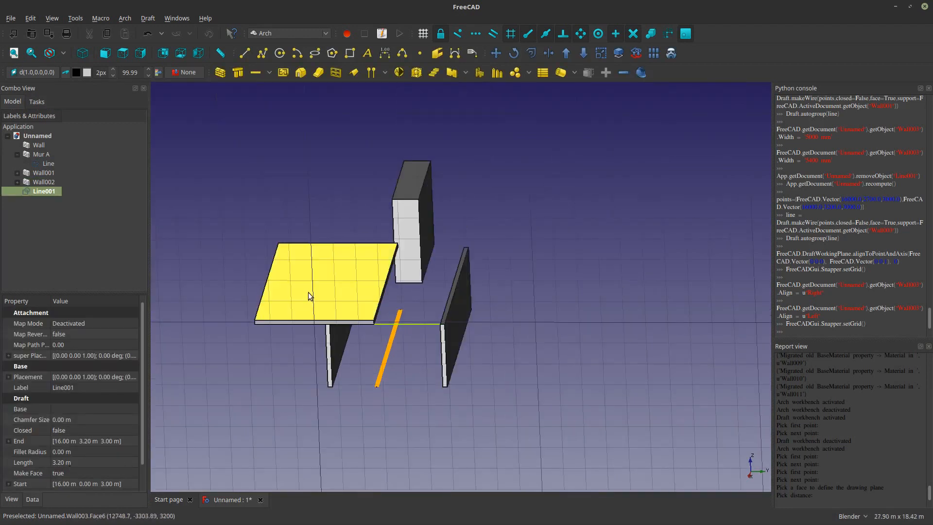
{"action": "left_click", "coordinate": [310, 294]}
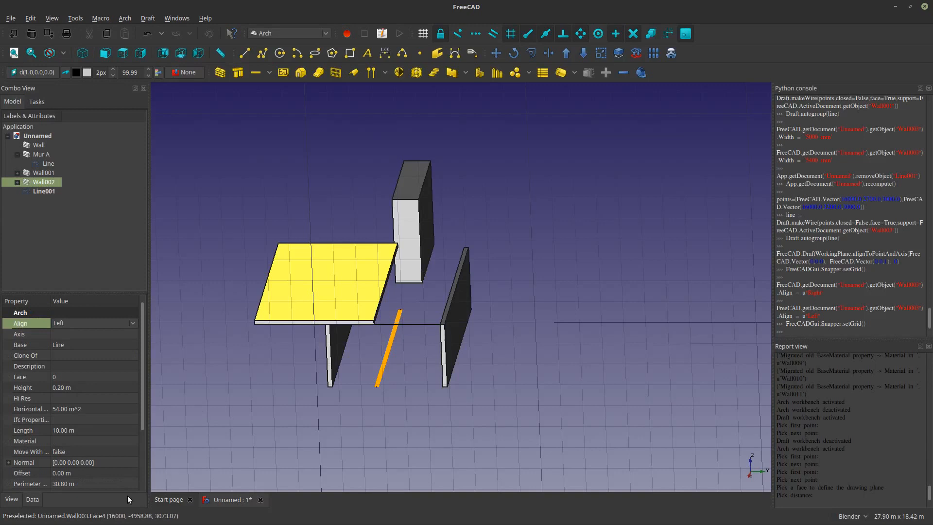
{"action": "left_click", "coordinate": [62, 471]}
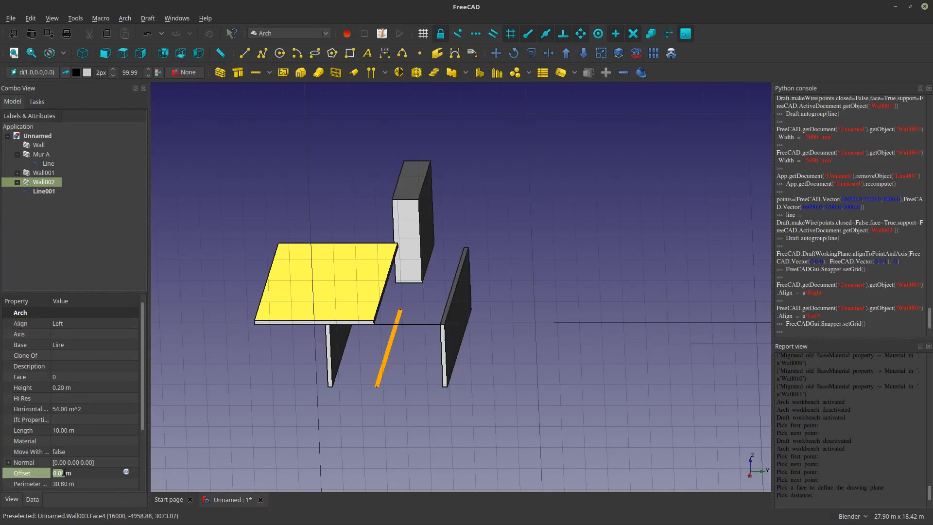
{"action": "type", "text": "3.2"}
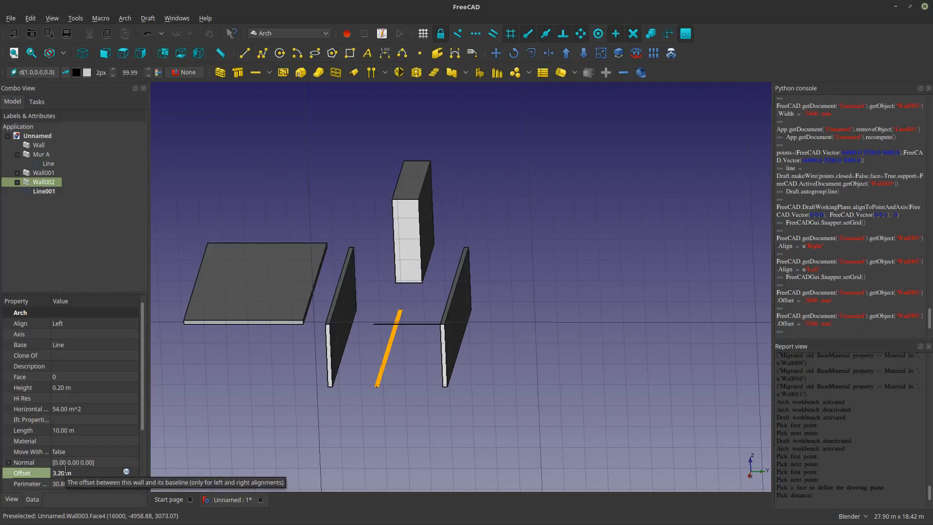
Set the roof slab wall's Offset to -3.2 m so it sits over the two side walls.
{"action": "type", "text": "-"}
{"action": "left_click", "coordinate": [95, 462]}
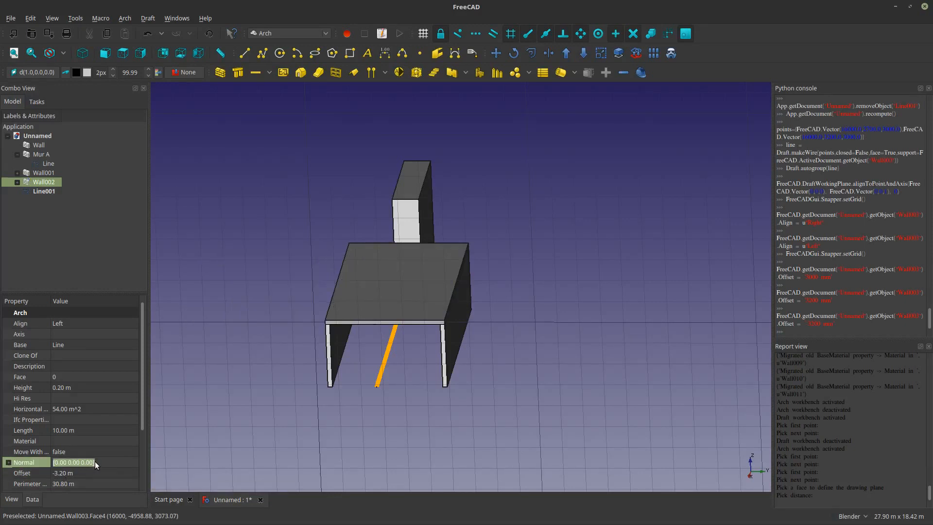
{"action": "scroll", "coordinate": [388, 324], "scroll_direction": "up", "scroll_amount": 5}
{"action": "scroll", "coordinate": [384, 350], "scroll_direction": "down", "scroll_amount": 2}
{"action": "middle_click_drag", "start_coordinate": [370, 373], "coordinate": [499, 408]}
{"action": "scroll", "coordinate": [487, 383], "scroll_direction": "down", "scroll_amount": 2}
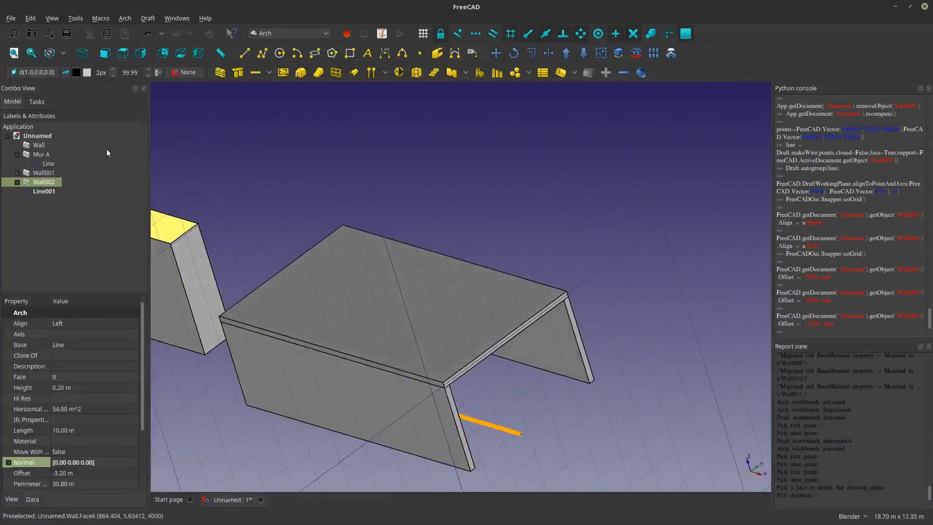
Clear the selection and set the working plane to Top.
{"action": "left_click", "coordinate": [40, 72]}
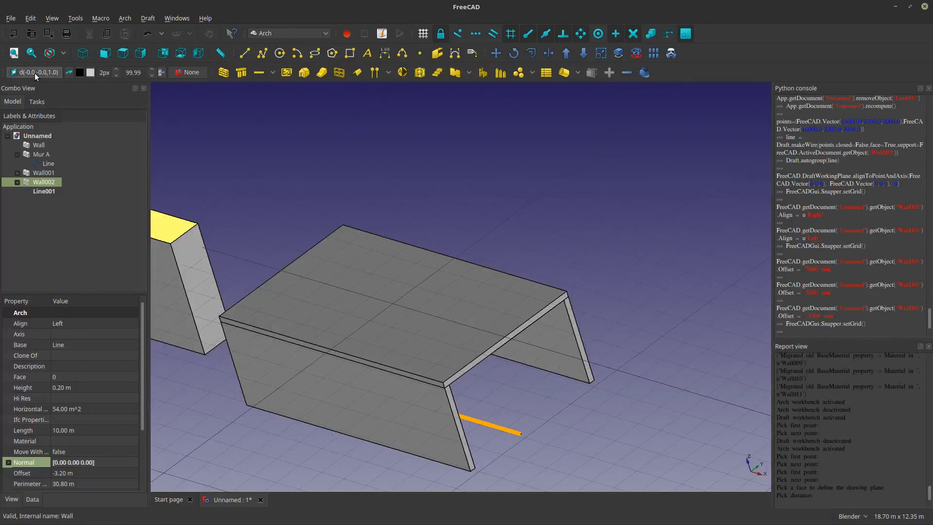
{"action": "left_click", "coordinate": [287, 162]}
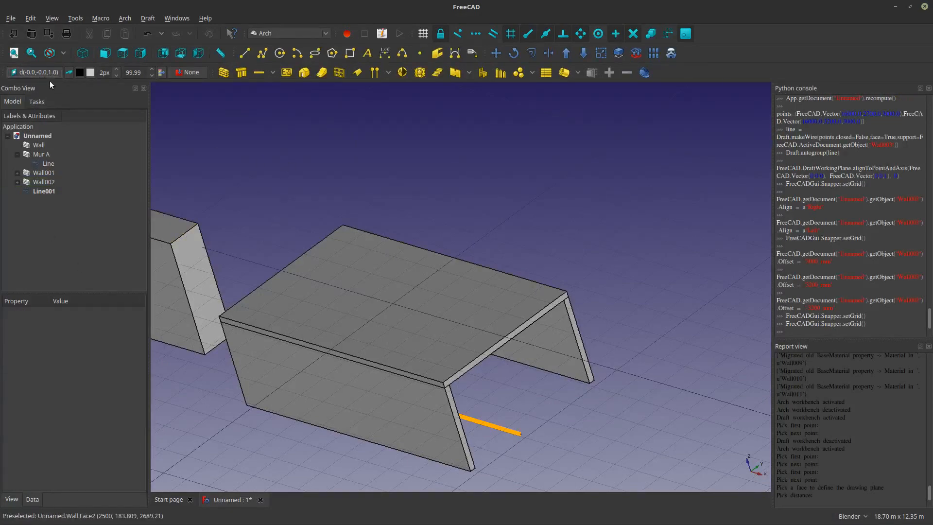
{"action": "left_click", "coordinate": [39, 73]}
{"action": "left_click", "coordinate": [39, 185]}
{"action": "scroll", "coordinate": [412, 289], "scroll_direction": "down", "scroll_amount": 5}
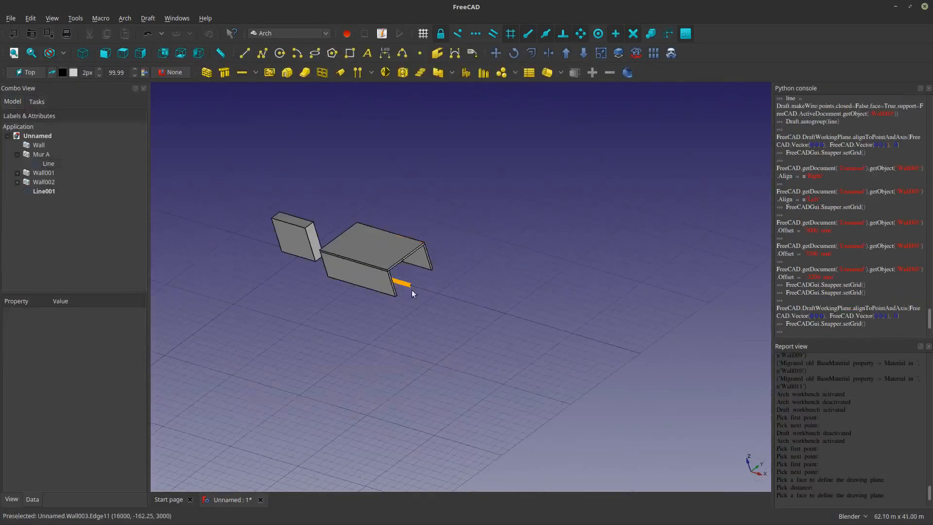
Examine the roof slab, the two side walls and their shared base line from several angles.
{"action": "scroll", "coordinate": [394, 285], "scroll_direction": "up", "scroll_amount": 4}
{"action": "scroll", "coordinate": [374, 365], "scroll_direction": "up", "scroll_amount": 3}
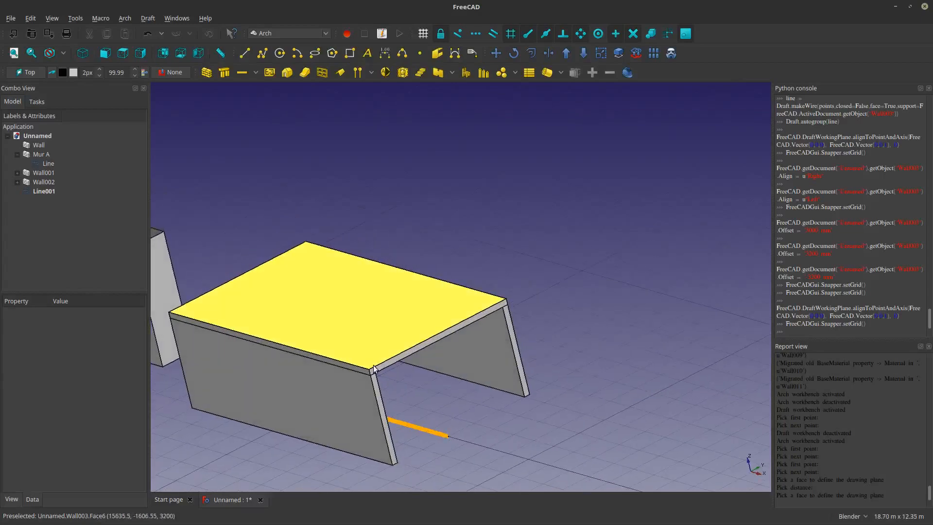
{"action": "middle_click_drag", "start_coordinate": [374, 368], "coordinate": [351, 341]}
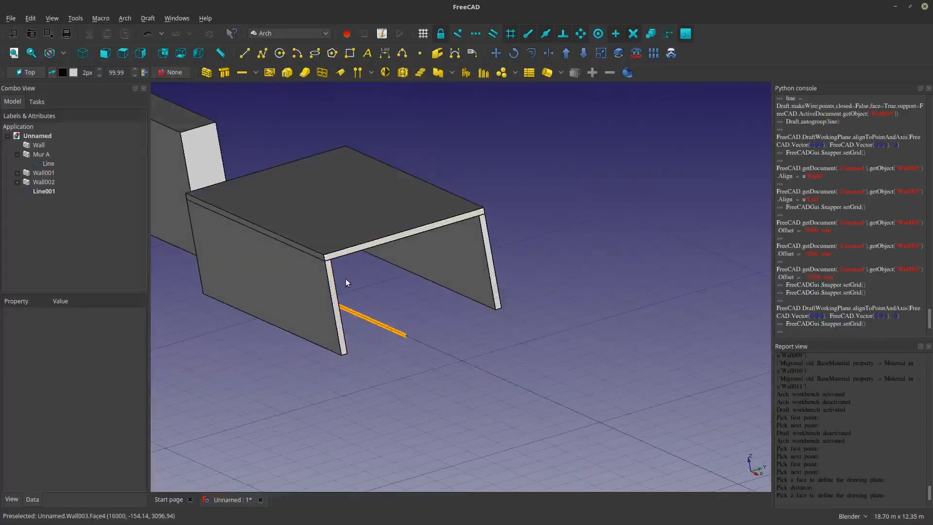
{"action": "middle_click_drag", "start_coordinate": [346, 283], "coordinate": [390, 343]}
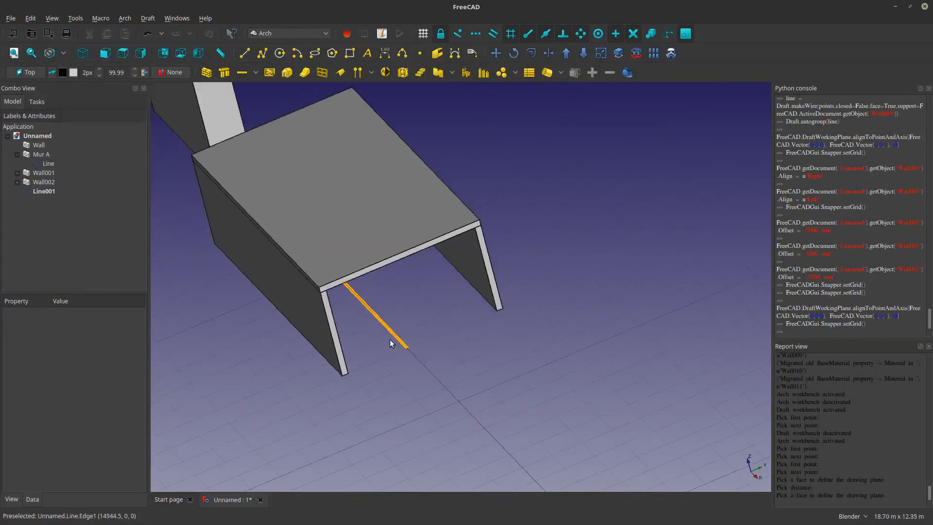
{"action": "scroll", "coordinate": [390, 340], "scroll_direction": "down", "scroll_amount": 2}
{"action": "middle_click_drag", "start_coordinate": [354, 293], "coordinate": [361, 269]}
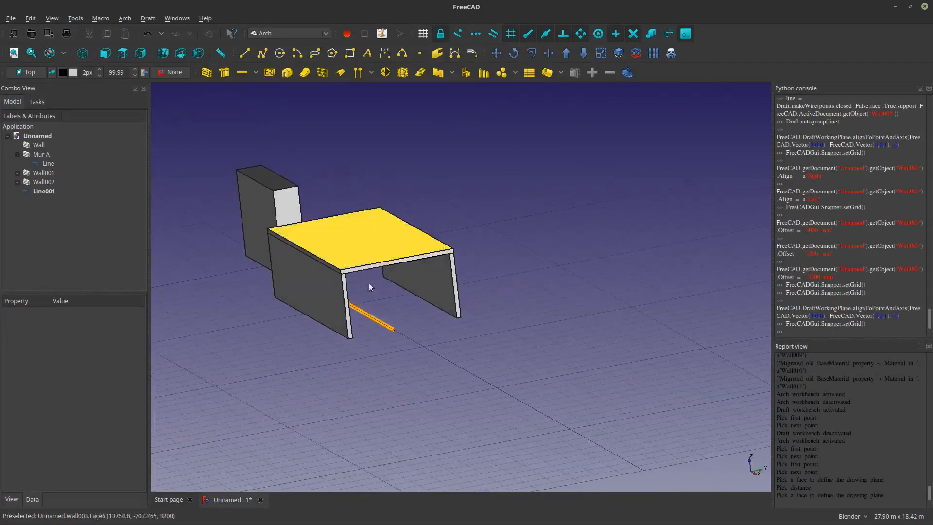
{"action": "scroll", "coordinate": [369, 287], "scroll_direction": "up", "scroll_amount": 5}
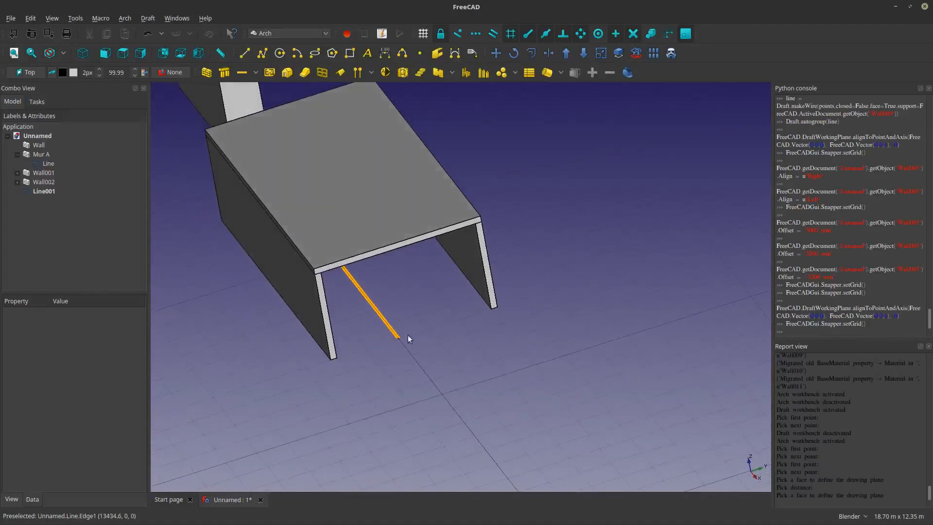
{"action": "scroll", "coordinate": [375, 286], "scroll_direction": "down", "scroll_amount": 2}
{"action": "middle_click_drag", "start_coordinate": [375, 286], "coordinate": [462, 357]}
{"action": "scroll", "coordinate": [440, 380], "scroll_direction": "up", "scroll_amount": 2}
{"action": "scroll", "coordinate": [399, 358], "scroll_direction": "down", "scroll_amount": 2}
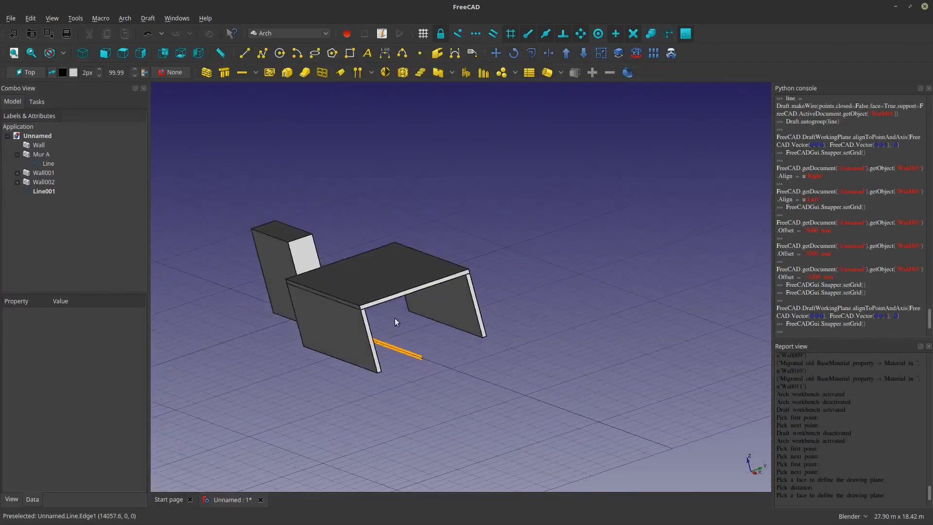
Set the Length of the shared base line under the slab to 20 m and check the walls and slab built on it.
{"action": "left_click", "coordinate": [411, 357]}
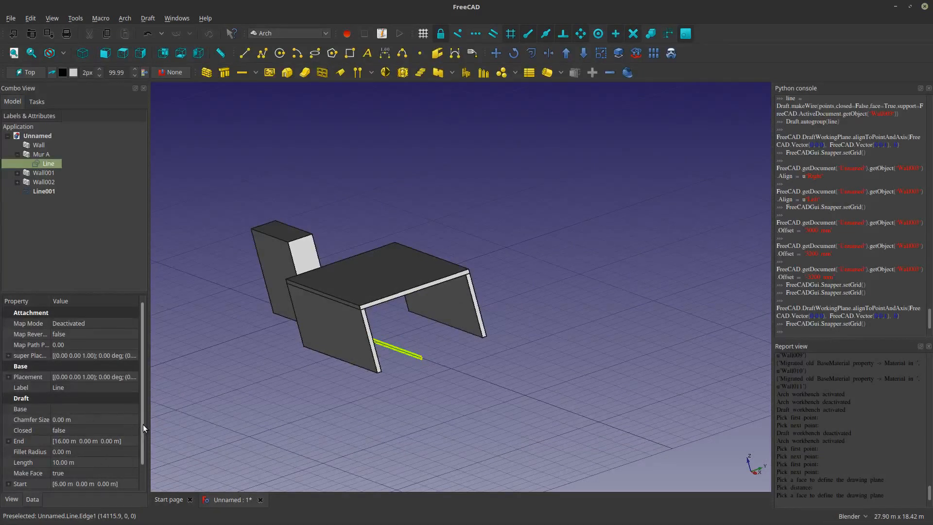
{"action": "left_click_drag", "start_coordinate": [143, 425], "coordinate": [144, 469]}
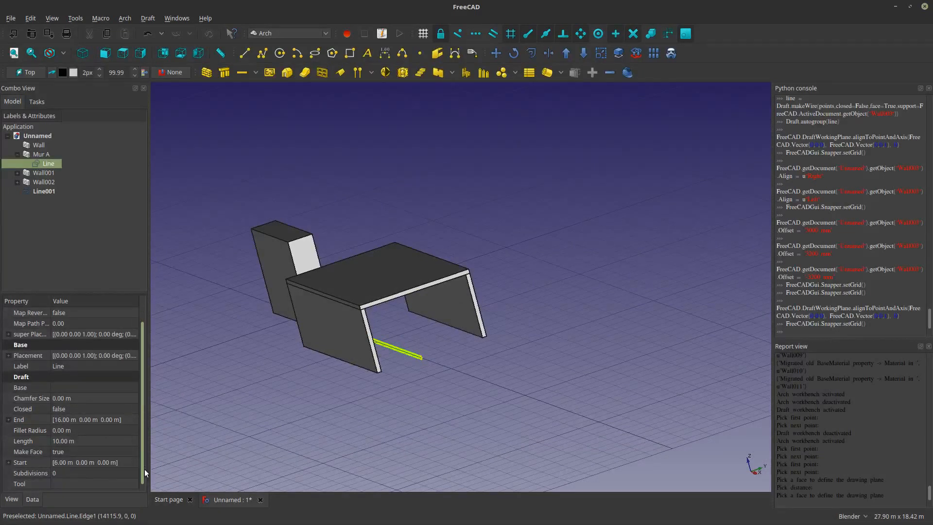
{"action": "left_click", "coordinate": [77, 442]}
{"action": "scroll", "coordinate": [77, 441], "scroll_direction": "up", "scroll_amount": 5}
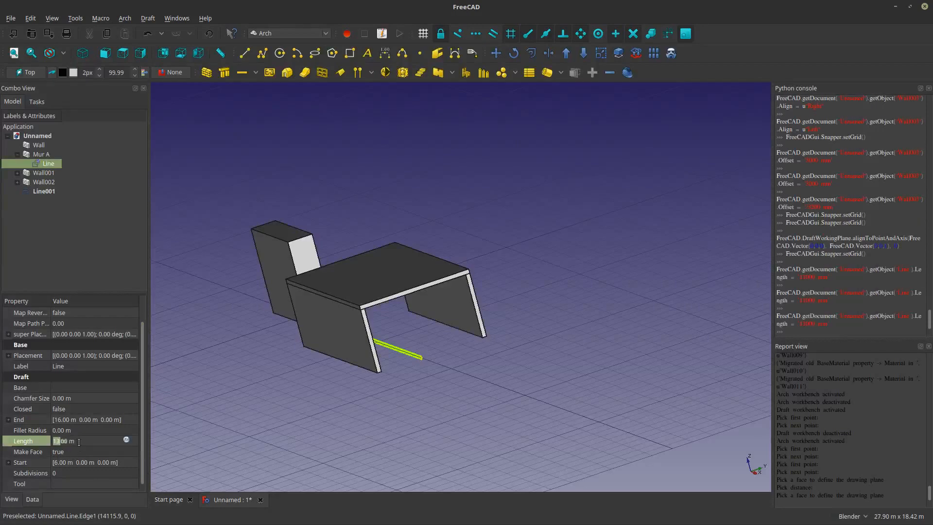
{"action": "scroll", "coordinate": [78, 442], "scroll_direction": "up", "scroll_amount": 5}
{"action": "left_click", "coordinate": [168, 398]}
{"action": "middle_click_drag", "start_coordinate": [168, 398], "coordinate": [364, 358]}
{"action": "scroll", "coordinate": [367, 362], "scroll_direction": "up", "scroll_amount": 8}
{"action": "middle_click_drag", "start_coordinate": [393, 415], "coordinate": [368, 415]}
{"action": "scroll", "coordinate": [368, 415], "scroll_direction": "down", "scroll_amount": 4}
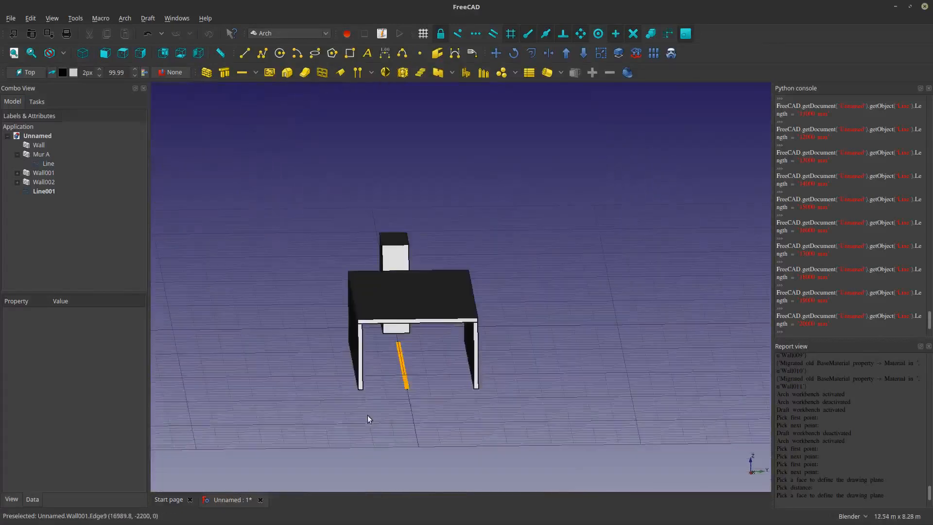
{"action": "middle_click_drag", "start_coordinate": [463, 354], "coordinate": [422, 347], "text": "shift"}
{"action": "middle_click_drag", "start_coordinate": [422, 347], "coordinate": [486, 454]}
{"action": "middle_click_drag", "start_coordinate": [518, 344], "coordinate": [412, 335], "text": "shift"}
Switch to the Sketcher workbench and start a new sketch on the XY plane.
{"action": "left_click", "coordinate": [311, 34]}
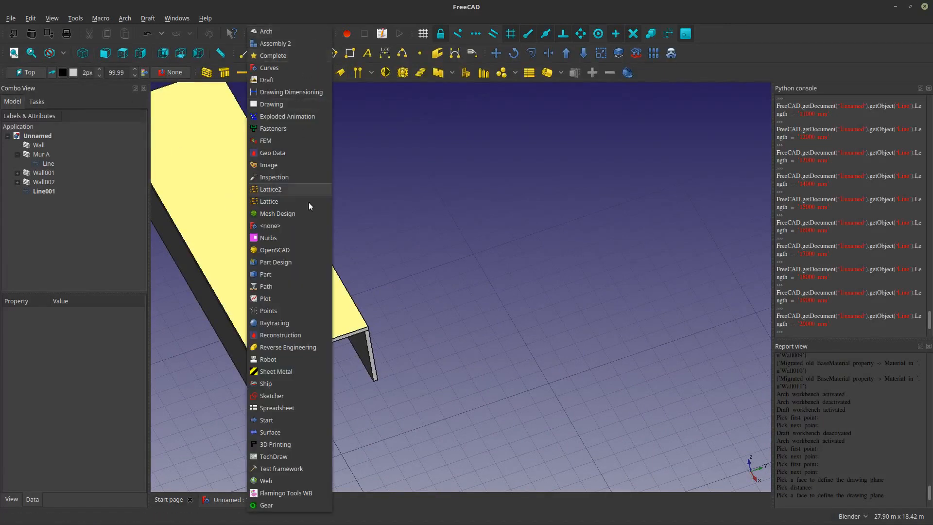
{"action": "left_click", "coordinate": [357, 370]}
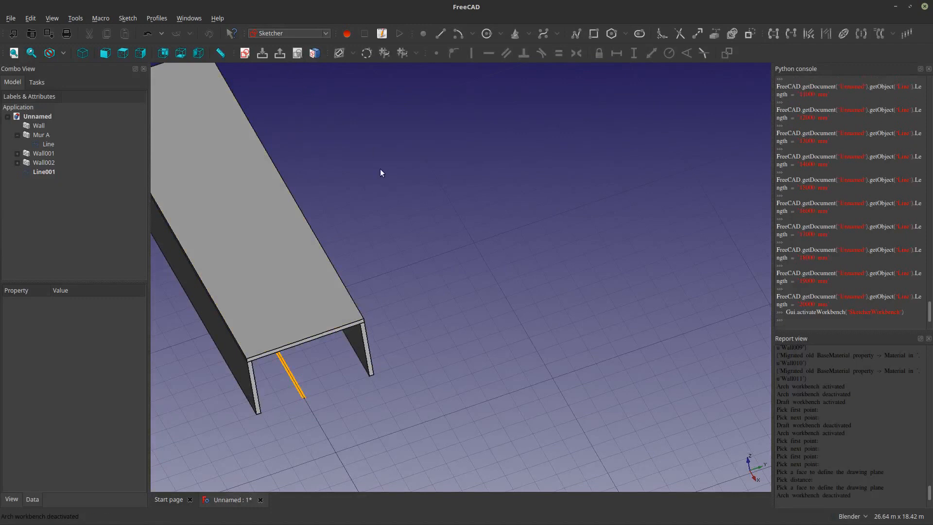
{"action": "scroll", "coordinate": [380, 170], "scroll_direction": "down", "scroll_amount": 2}
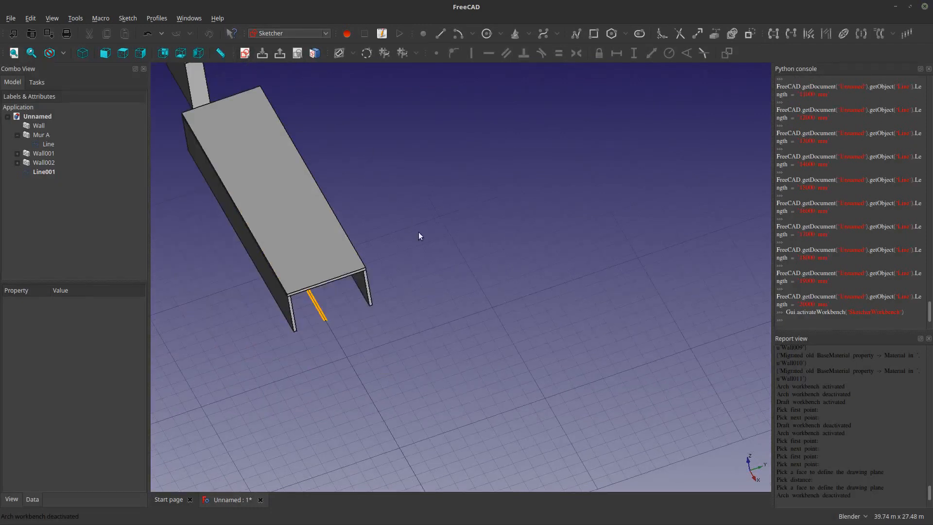
{"action": "left_click", "coordinate": [489, 260]}
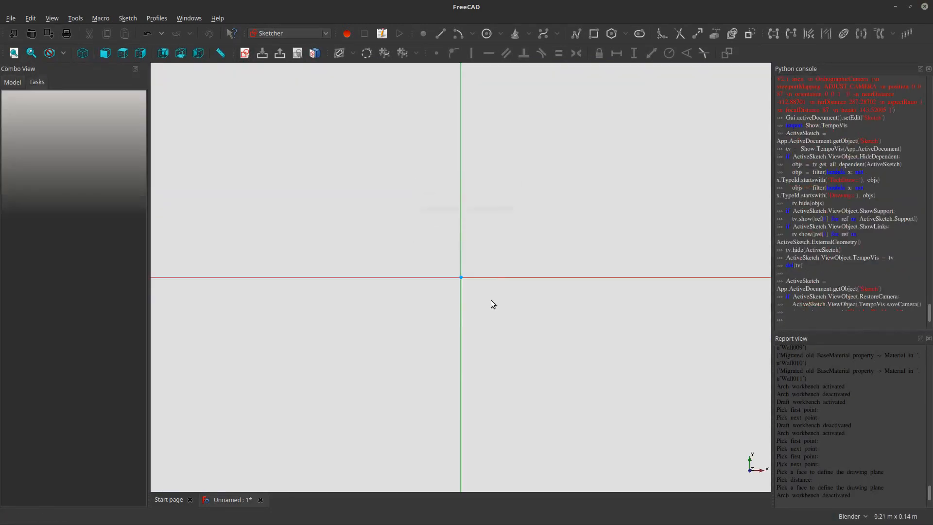
Sketch an open two-segment polyline with its middle vertex above the X axis, beyond the far end of the slab, and close the sketch.
{"action": "scroll", "coordinate": [420, 262], "scroll_direction": "down", "scroll_amount": 5}
{"action": "scroll", "coordinate": [415, 275], "scroll_direction": "down", "scroll_amount": 2}
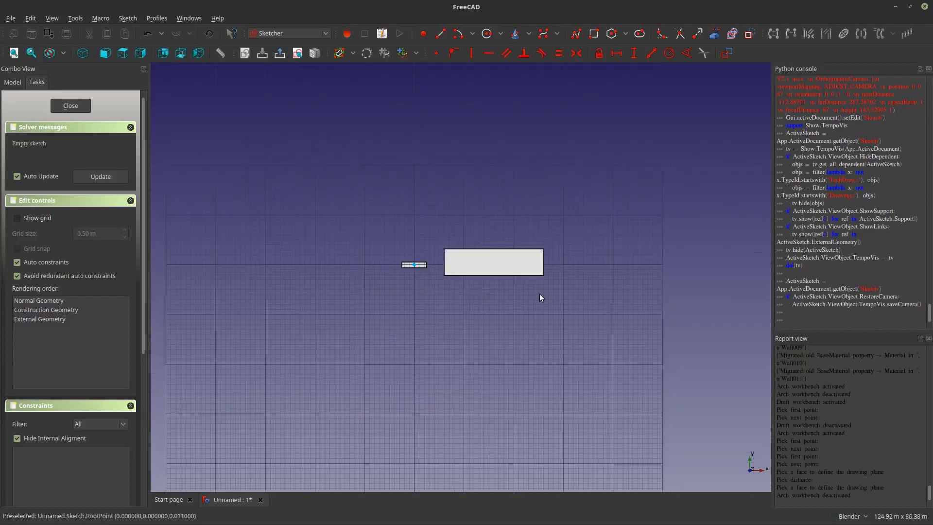
{"action": "scroll", "coordinate": [578, 275], "scroll_direction": "up", "scroll_amount": 6}
{"action": "scroll", "coordinate": [389, 248], "scroll_direction": "down", "scroll_amount": 5}
{"action": "scroll", "coordinate": [375, 243], "scroll_direction": "down", "scroll_amount": 2}
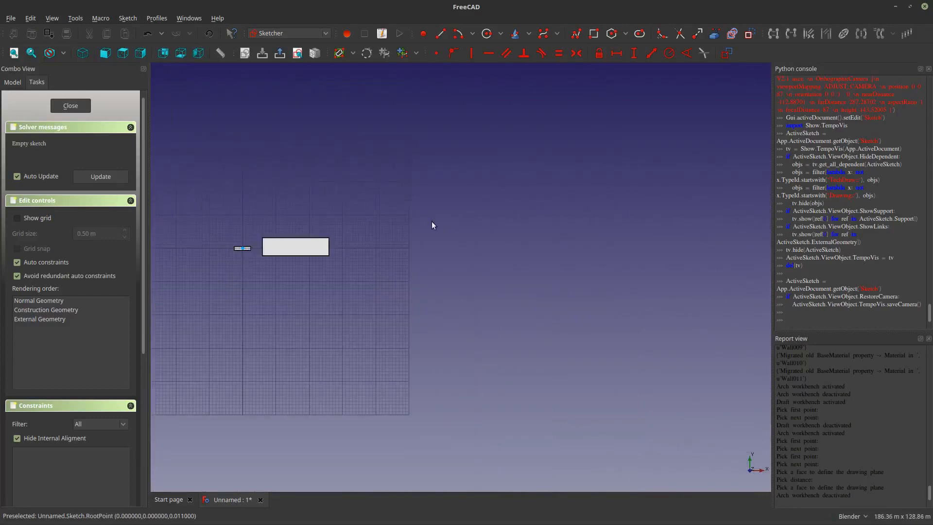
{"action": "scroll", "coordinate": [389, 228], "scroll_direction": "up", "scroll_amount": 5}
{"action": "scroll", "coordinate": [375, 233], "scroll_direction": "down", "scroll_amount": 4}
{"action": "scroll", "coordinate": [373, 234], "scroll_direction": "up", "scroll_amount": 4}
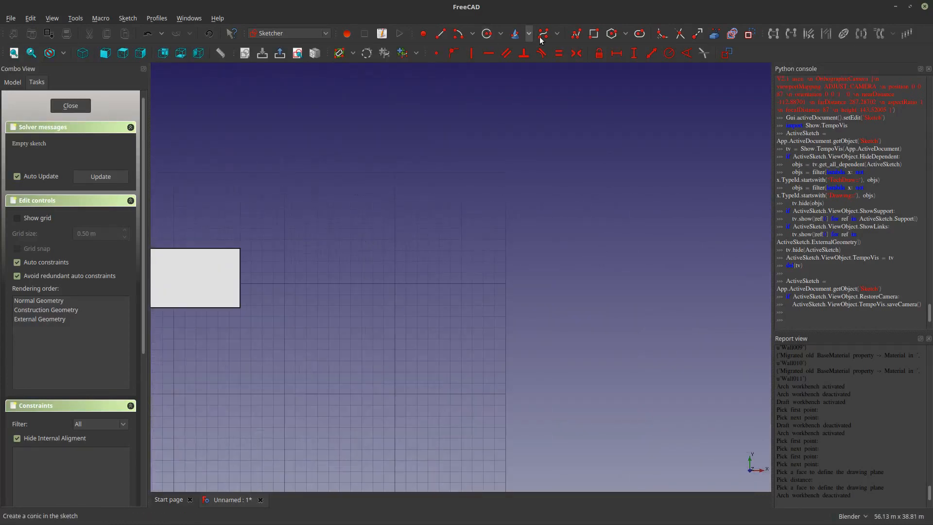
{"action": "left_click", "coordinate": [575, 36]}
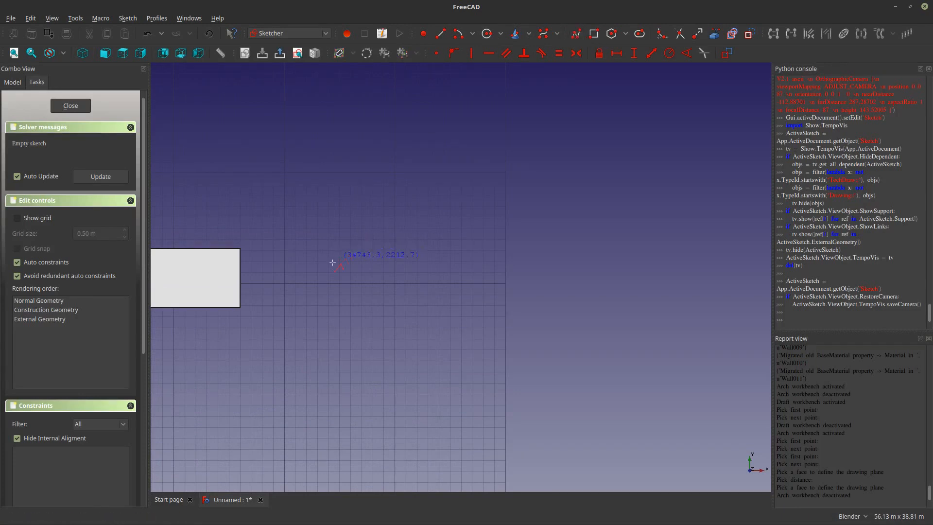
{"action": "left_click", "coordinate": [318, 292]}
{"action": "left_click", "coordinate": [393, 214]}
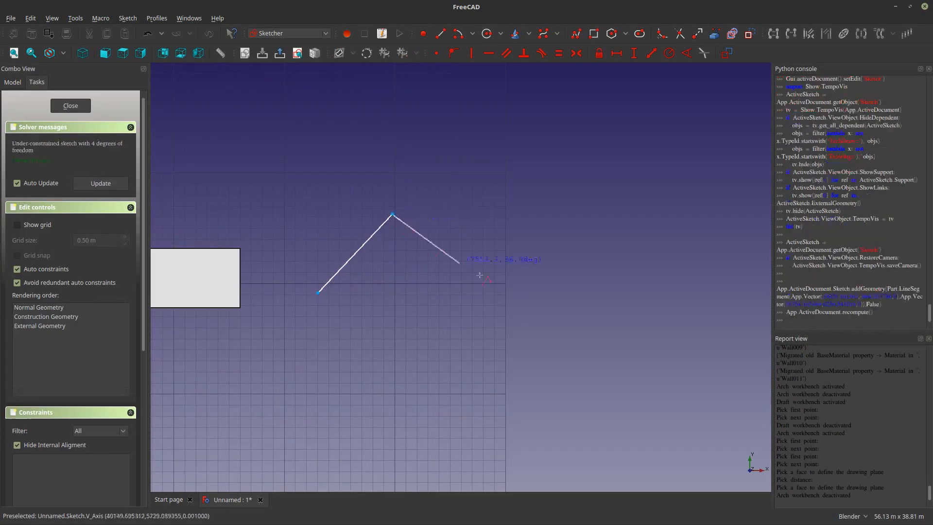
{"action": "left_click", "coordinate": [567, 297]}
{"action": "left_click", "coordinate": [71, 105]}
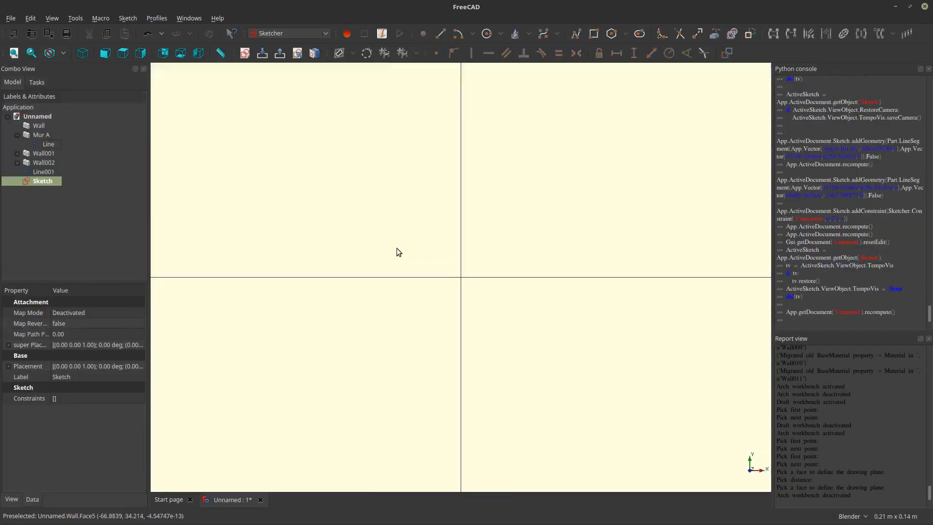
Return to the Arch workbench and create a wall from the two-segment sketch.
{"action": "scroll", "coordinate": [377, 258], "scroll_direction": "down", "scroll_amount": 10}
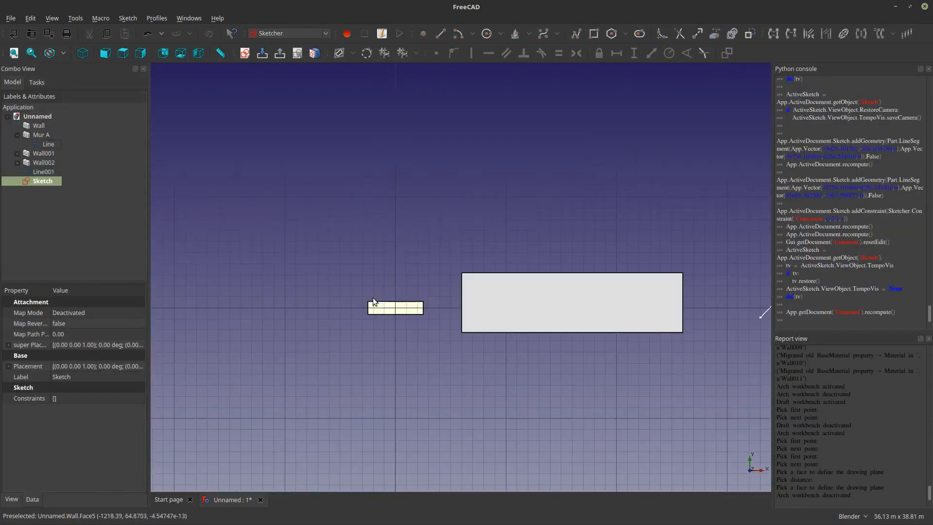
{"action": "scroll", "coordinate": [373, 301], "scroll_direction": "down", "scroll_amount": 5}
{"action": "mouse_move", "coordinate": [432, 304]}
{"action": "middle_mouse_down"}
{"action": "mouse_move", "coordinate": [443, 325]}
{"action": "mouse_move", "coordinate": [447, 272]}
{"action": "mouse_move", "coordinate": [432, 231]}
{"action": "mouse_move", "coordinate": [389, 216]}
{"action": "middle_mouse_up"}
{"action": "scroll", "coordinate": [429, 223], "scroll_direction": "up", "scroll_amount": 4}
{"action": "middle_click_drag", "start_coordinate": [354, 187], "coordinate": [378, 186]}
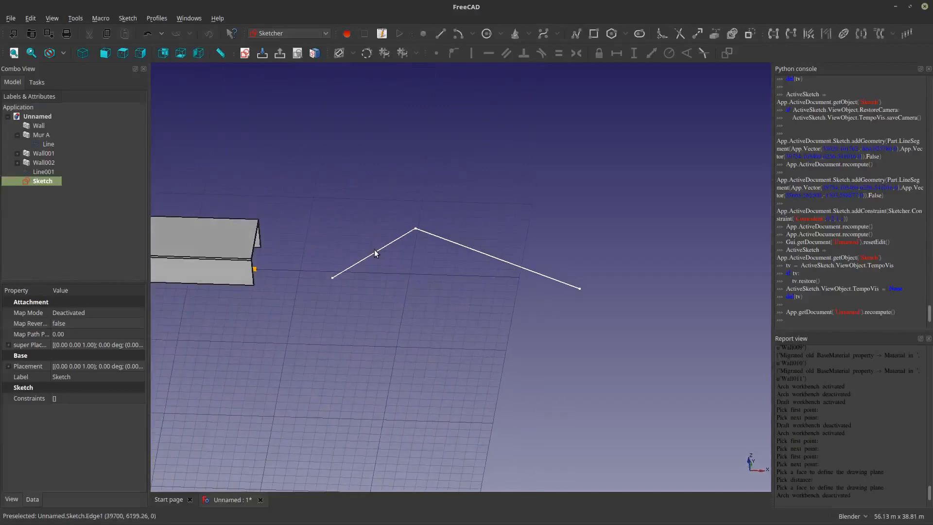
{"action": "left_click", "coordinate": [280, 35]}
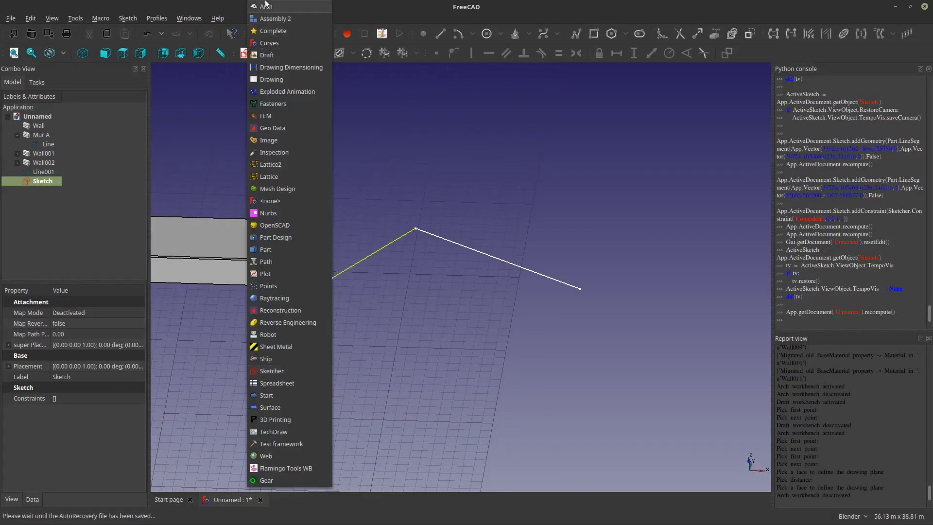
{"action": "left_click", "coordinate": [265, 6]}
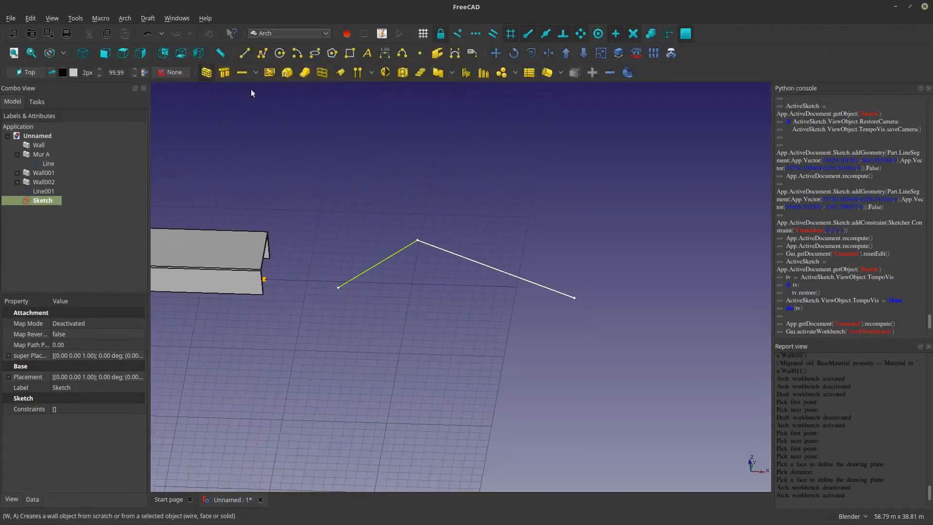
{"action": "key", "text": "w"}
{"action": "key", "text": "a"}
{"action": "scroll", "coordinate": [435, 323], "scroll_direction": "up", "scroll_amount": 4}
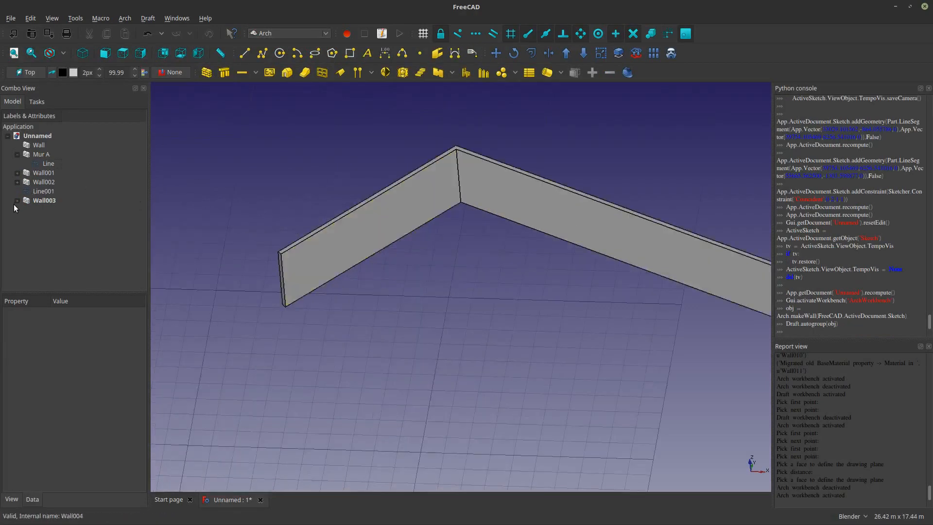
Edit the new wall's base sketch to move its middle vertex below the X axis, close it, and inspect the reshaped wall.
{"action": "double_click", "coordinate": [43, 210]}
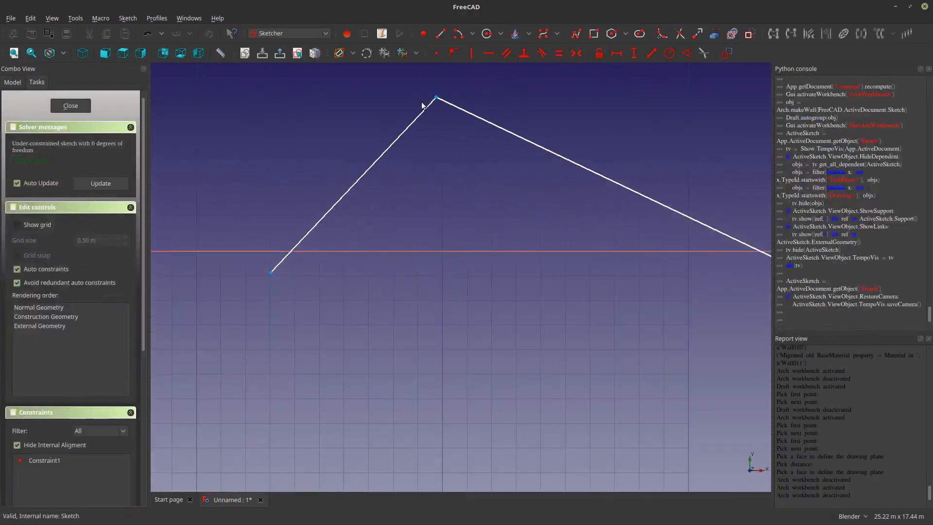
{"action": "left_click_drag", "start_coordinate": [437, 97], "coordinate": [444, 421]}
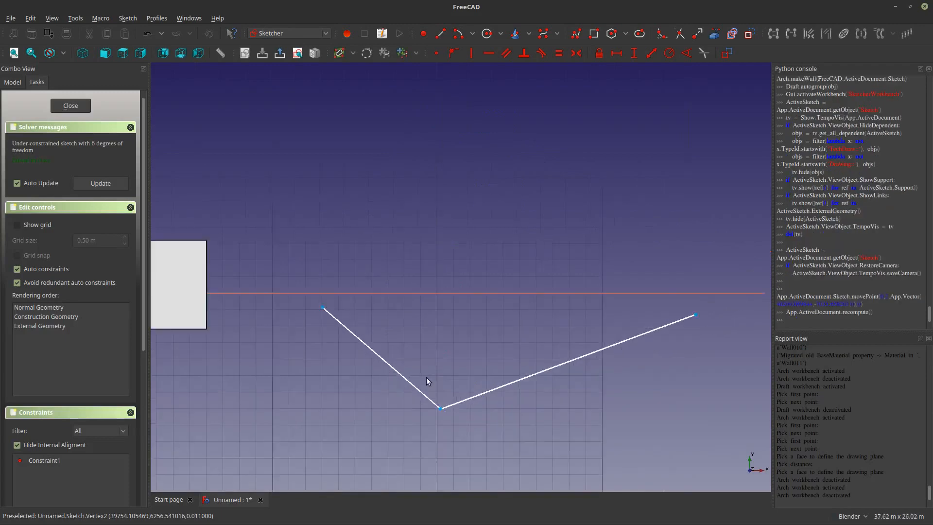
{"action": "scroll", "coordinate": [426, 381], "scroll_direction": "down", "scroll_amount": 10}
{"action": "left_click", "coordinate": [59, 106]}
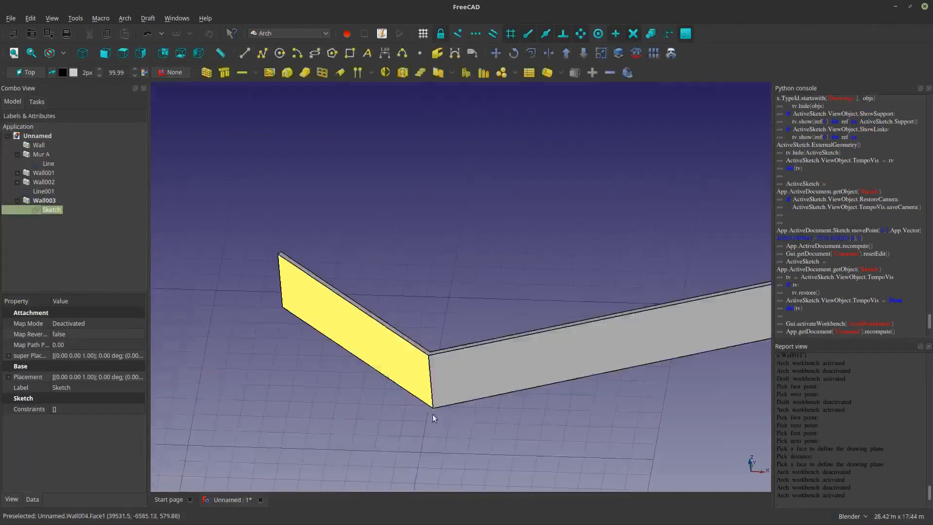
{"action": "mouse_move", "coordinate": [433, 416]}
{"action": "middle_mouse_down"}
{"action": "mouse_move", "coordinate": [364, 359]}
{"action": "mouse_move", "coordinate": [385, 397]}
{"action": "mouse_move", "coordinate": [410, 298]}
{"action": "mouse_move", "coordinate": [351, 293]}
{"action": "mouse_move", "coordinate": [523, 271]}
{"action": "mouse_move", "coordinate": [575, 345]}
{"action": "mouse_move", "coordinate": [485, 327]}
{"action": "mouse_move", "coordinate": [416, 264]}
{"action": "mouse_move", "coordinate": [392, 261]}
{"action": "middle_mouse_up"}
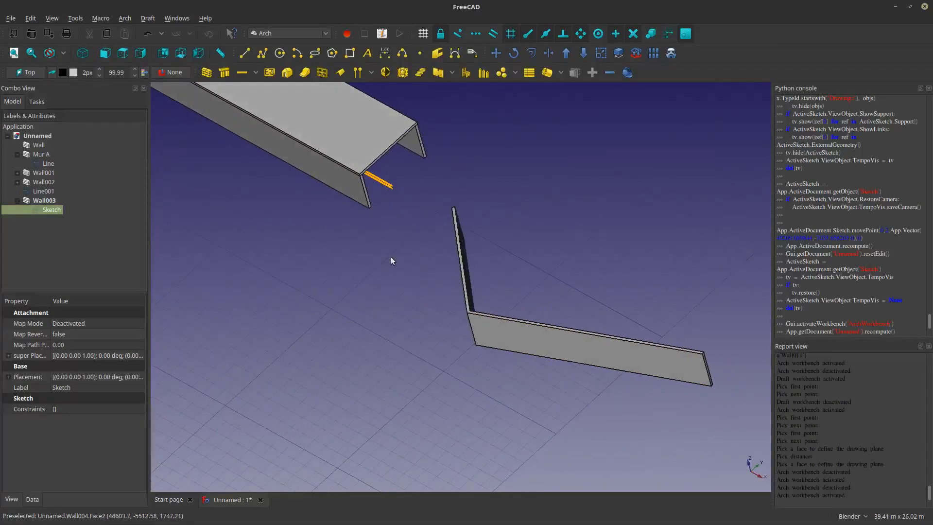
{"action": "middle_click_drag", "start_coordinate": [213, 183], "coordinate": [304, 233]}
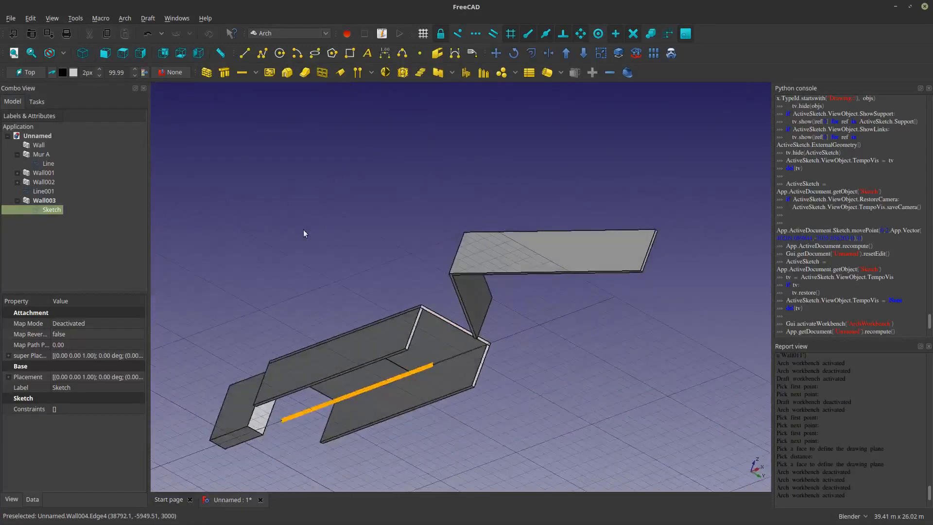
Reopen the wall's base sketch and link the straight line along the middle of the slab as external geometry.
{"action": "double_click", "coordinate": [53, 209]}
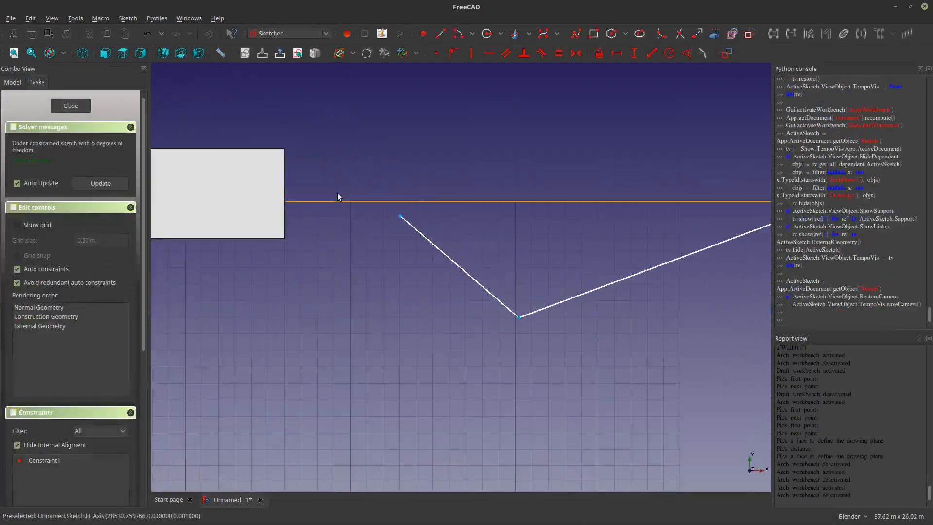
{"action": "mouse_move", "coordinate": [319, 321]}
{"action": "middle_mouse_down"}
{"action": "mouse_move", "coordinate": [408, 175]}
{"action": "mouse_move", "coordinate": [327, 272]}
{"action": "mouse_move", "coordinate": [401, 242]}
{"action": "mouse_move", "coordinate": [333, 259]}
{"action": "middle_mouse_up"}
{"action": "scroll", "coordinate": [409, 346], "scroll_direction": "up", "scroll_amount": 3}
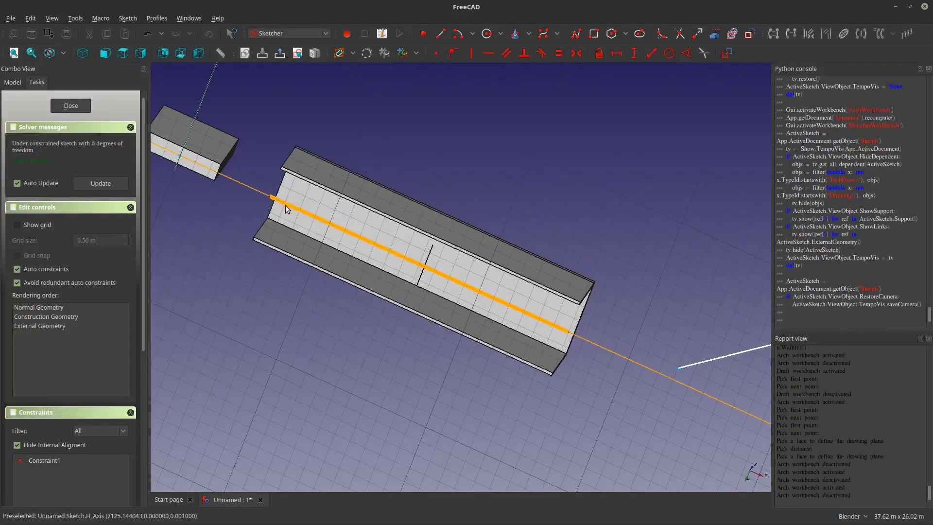
{"action": "left_click", "coordinate": [714, 33]}
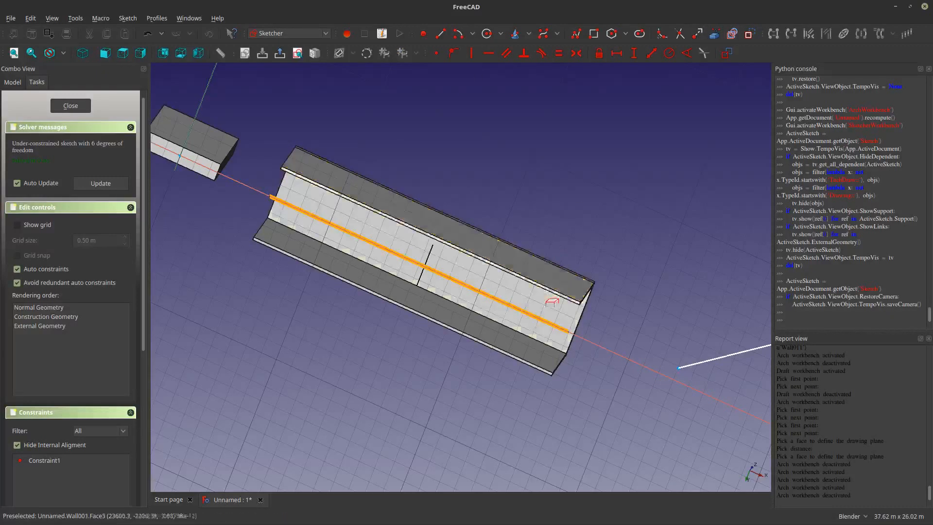
{"action": "left_click", "coordinate": [528, 313]}
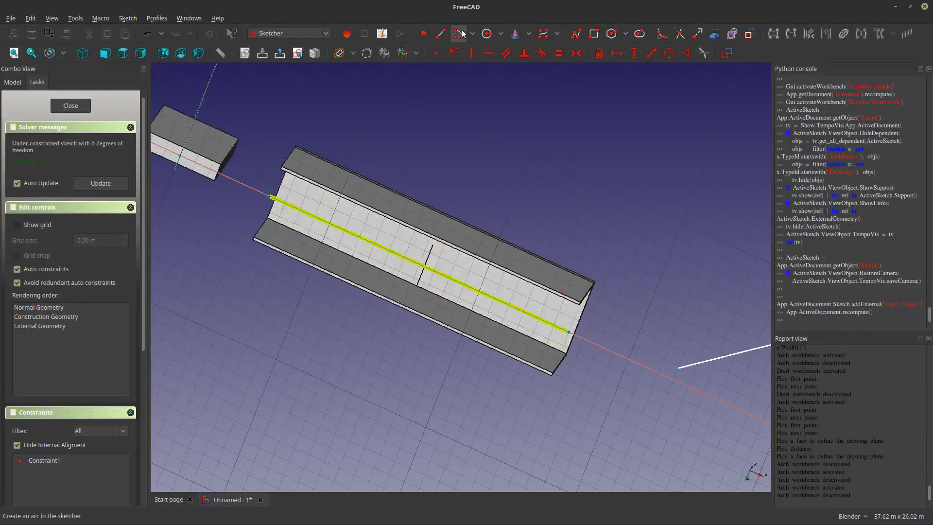
Draw a sketch line over the external reference line, from one end of it to the other.
{"action": "scroll", "coordinate": [281, 191], "scroll_direction": "up", "scroll_amount": 5}
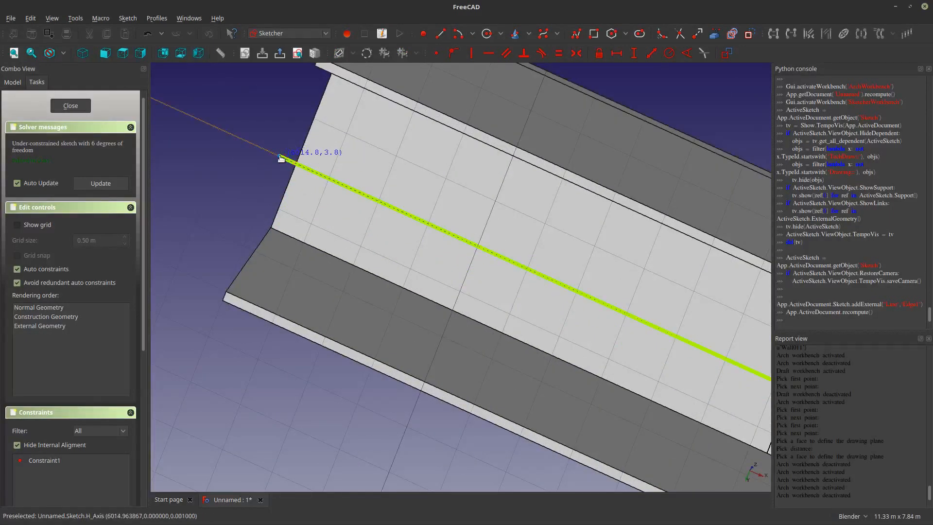
{"action": "scroll", "coordinate": [281, 166], "scroll_direction": "down", "scroll_amount": 5}
{"action": "scroll", "coordinate": [316, 160], "scroll_direction": "up", "scroll_amount": 7}
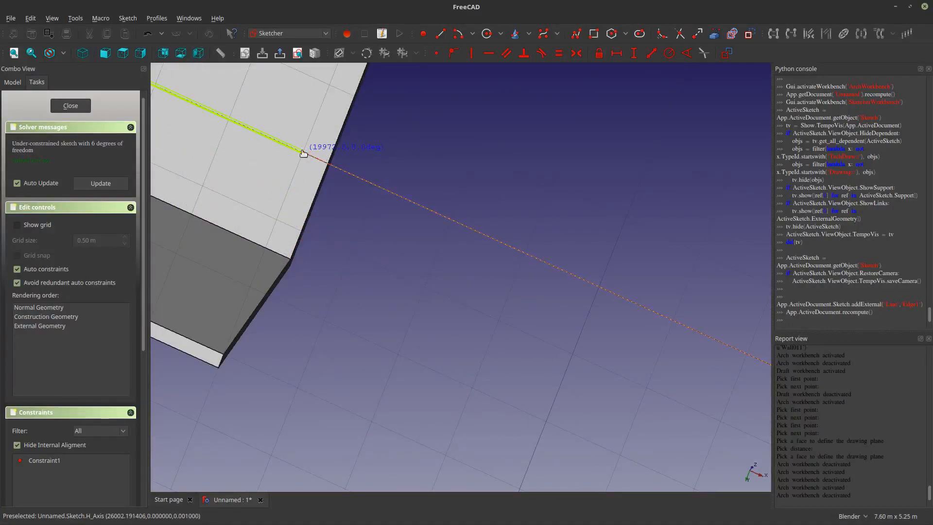
{"action": "left_click", "coordinate": [303, 154]}
{"action": "scroll", "coordinate": [340, 187], "scroll_direction": "down", "scroll_amount": 4}
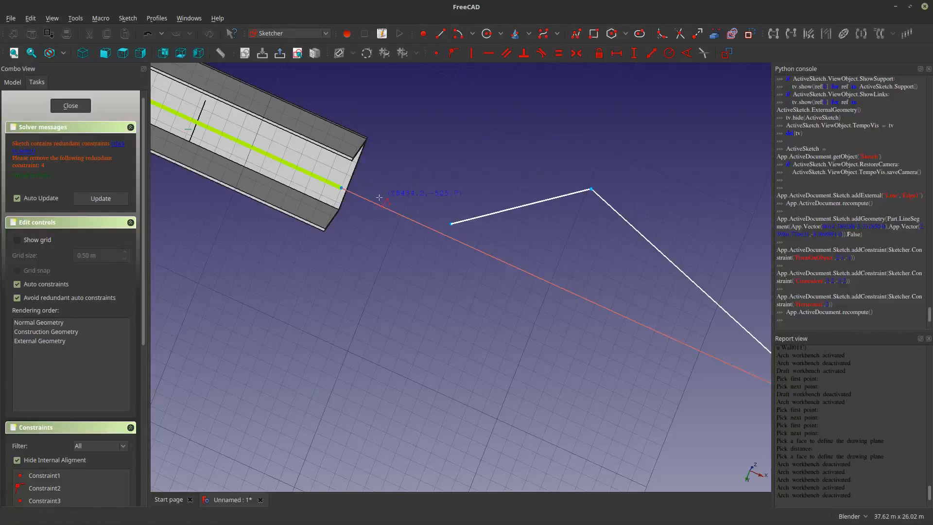
Sketch an open three-segment polyline starting at the reference line's far end and close the sketch.
{"action": "scroll", "coordinate": [379, 198], "scroll_direction": "up", "scroll_amount": 4}
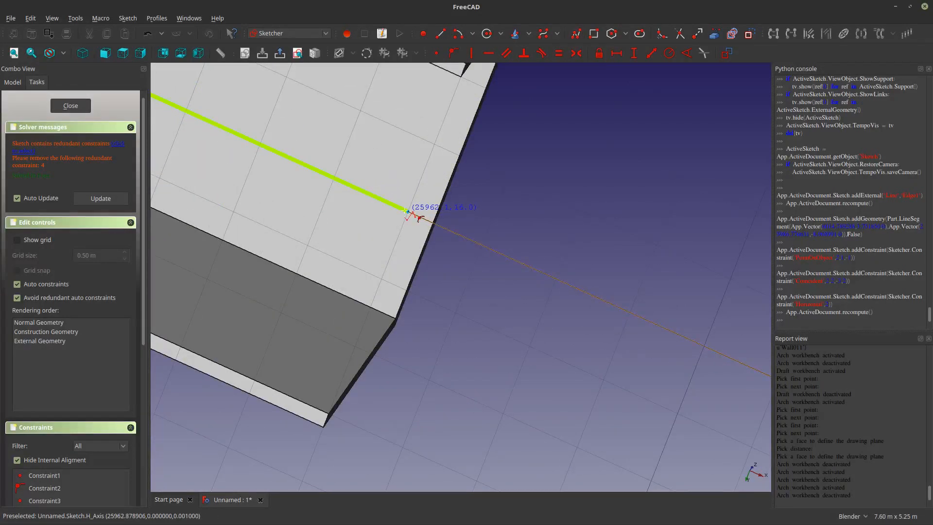
{"action": "left_click", "coordinate": [406, 214]}
{"action": "scroll", "coordinate": [406, 214], "scroll_direction": "down", "scroll_amount": 7}
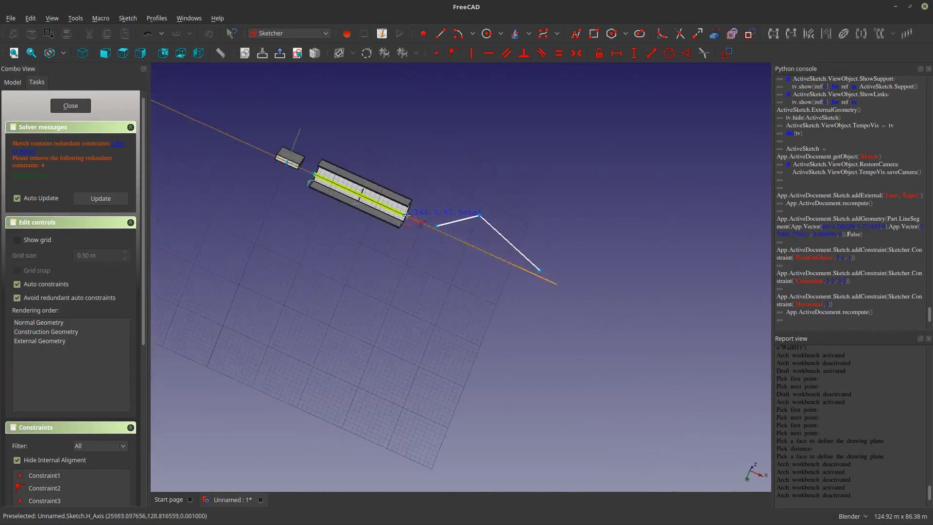
{"action": "left_click", "coordinate": [544, 164]}
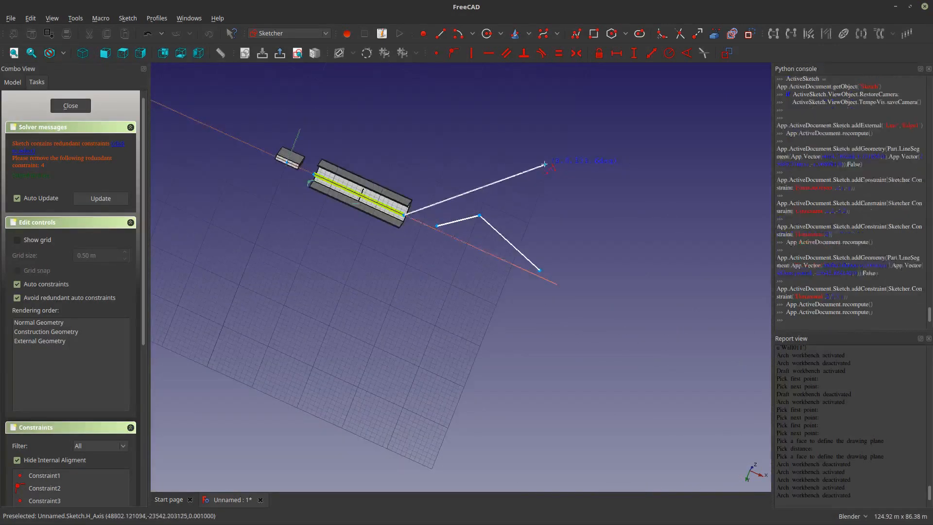
{"action": "left_click", "coordinate": [649, 284]}
{"action": "left_click", "coordinate": [602, 418]}
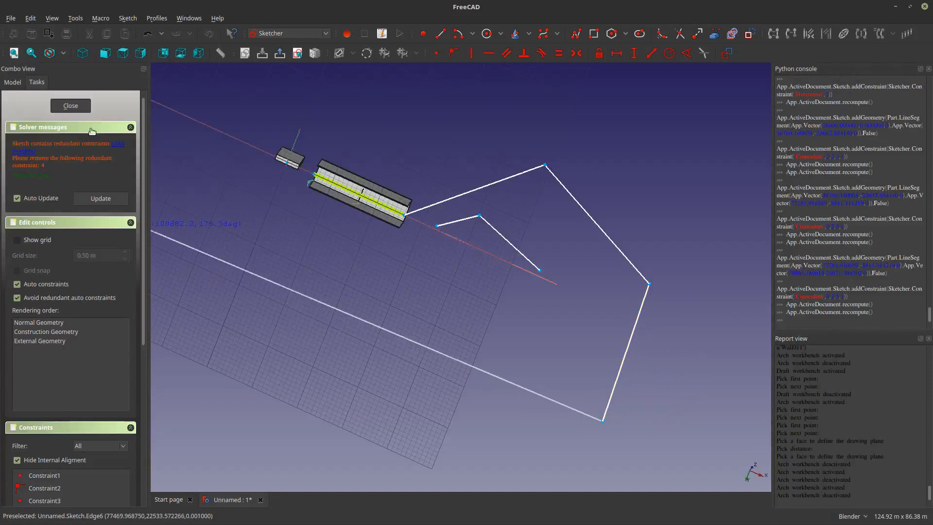
{"action": "left_click", "coordinate": [70, 106]}
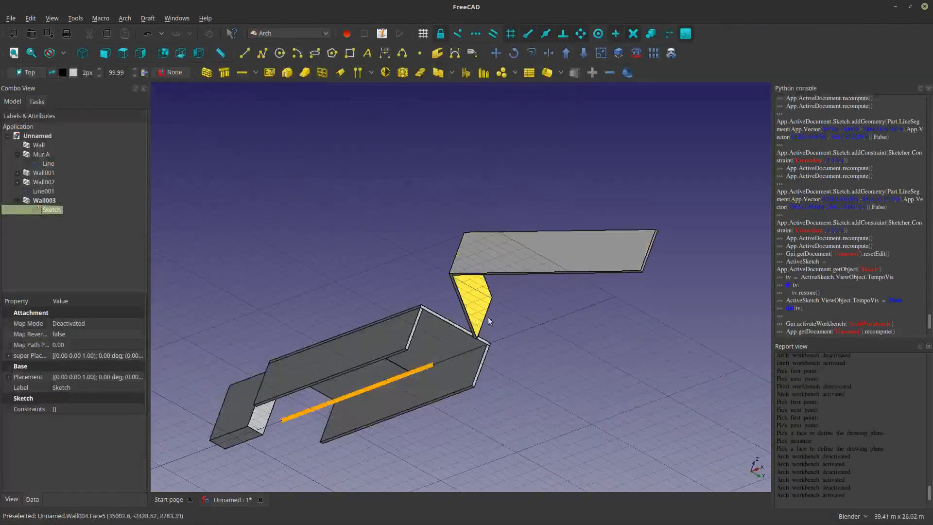
Edit the base sketch again to delete both segments of the old polyline, and close it.
{"action": "double_click", "coordinate": [64, 209]}
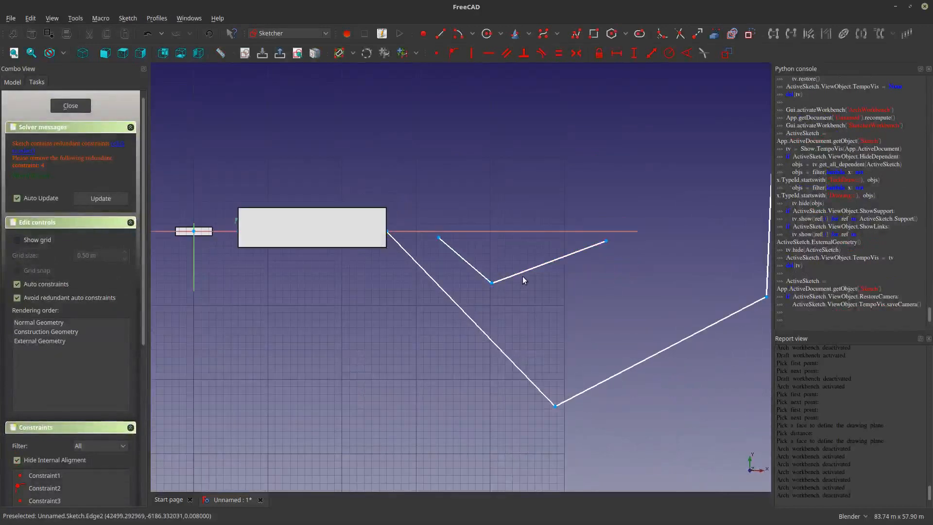
{"action": "key", "text": "Delete"}
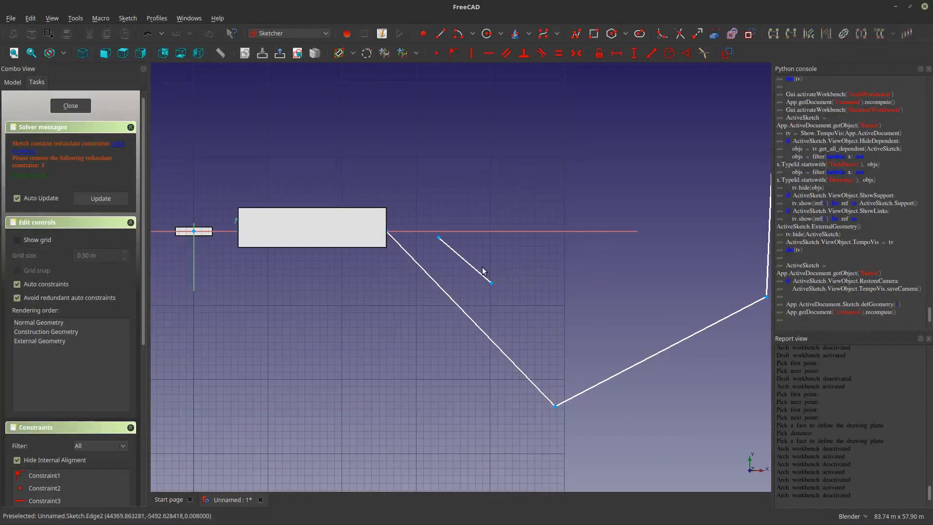
{"action": "left_click", "coordinate": [472, 269]}
{"action": "key", "text": "Delete"}
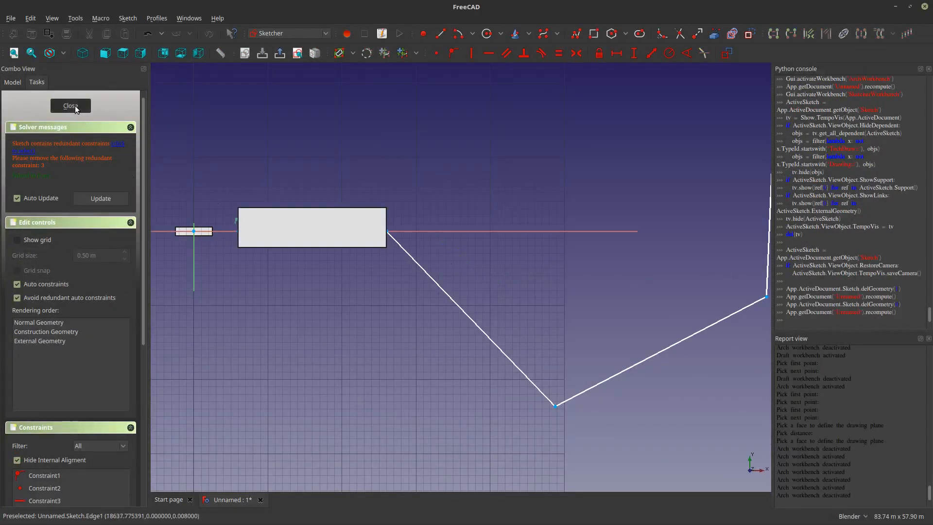
{"action": "left_click", "coordinate": [74, 107]}
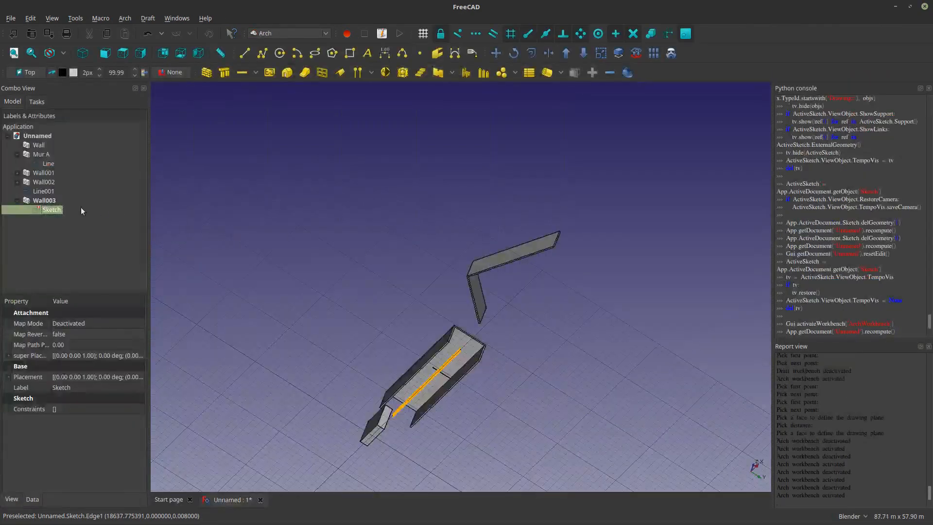
Reopen the wall's base sketch to check its error state and solver messages, and close it.
{"action": "left_click", "coordinate": [54, 214]}
{"action": "double_click", "coordinate": [51, 209]}
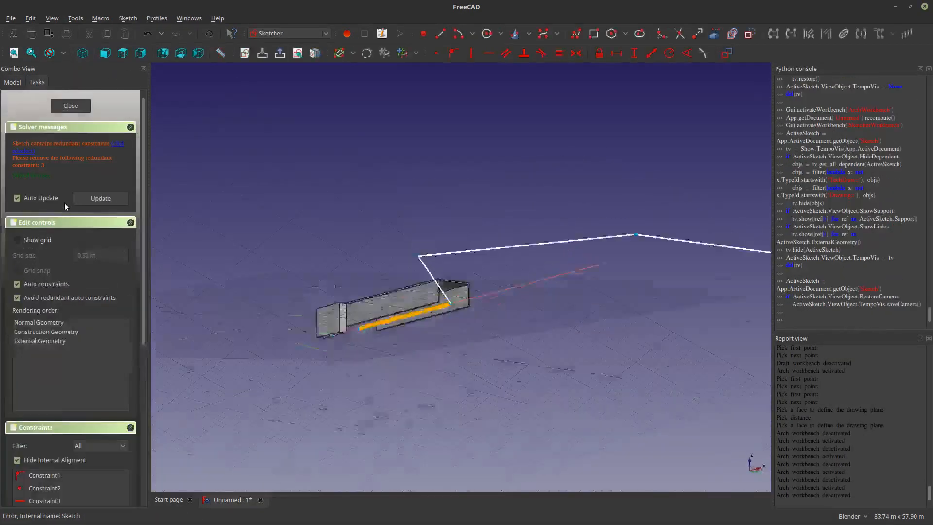
{"action": "left_click", "coordinate": [70, 107]}
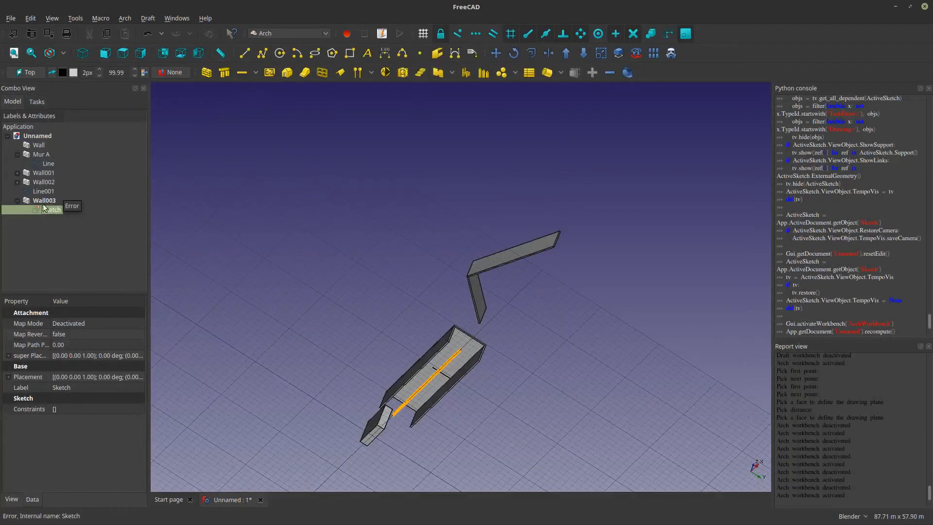
{"action": "double_click", "coordinate": [43, 208]}
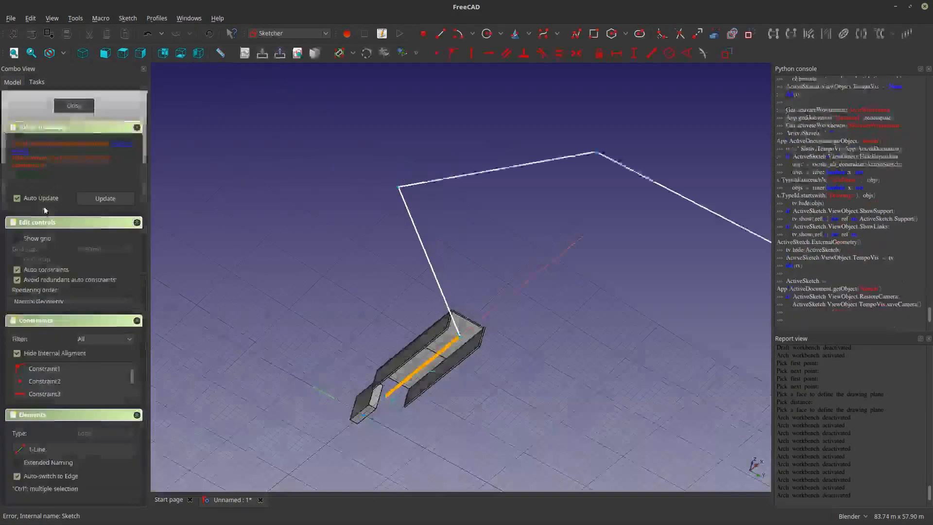
{"action": "left_click", "coordinate": [71, 107]}
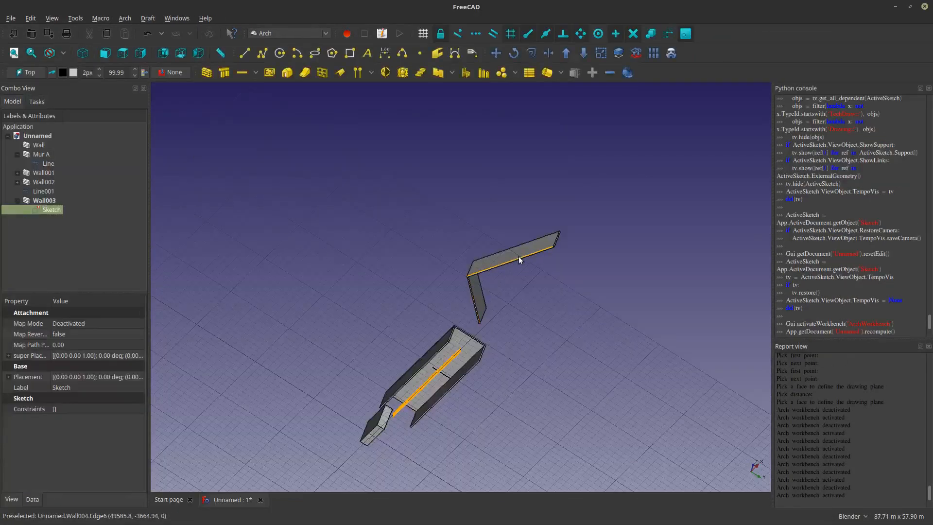
Delete the two-segment wall built on the sketch and open the remaining sketch for editing.
{"action": "left_click", "coordinate": [519, 260]}
{"action": "key", "text": "Delete"}
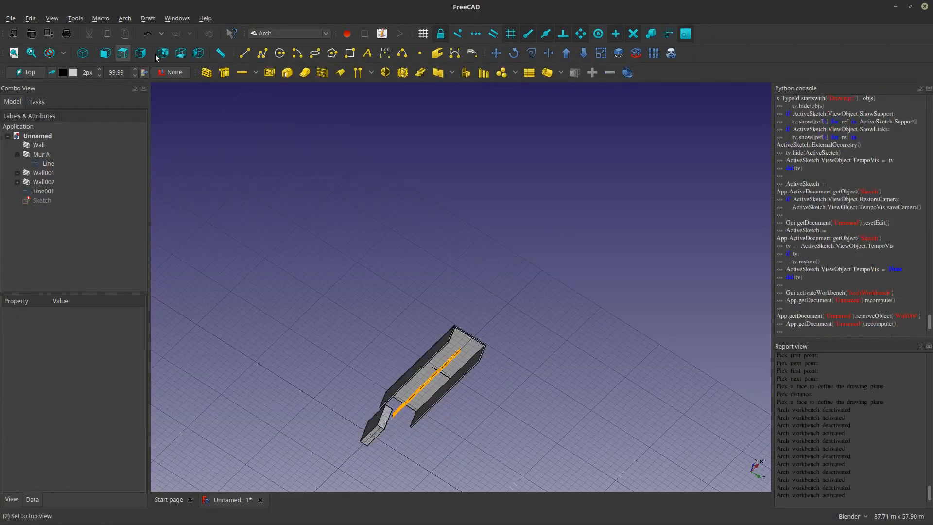
{"action": "double_click", "coordinate": [43, 200]}
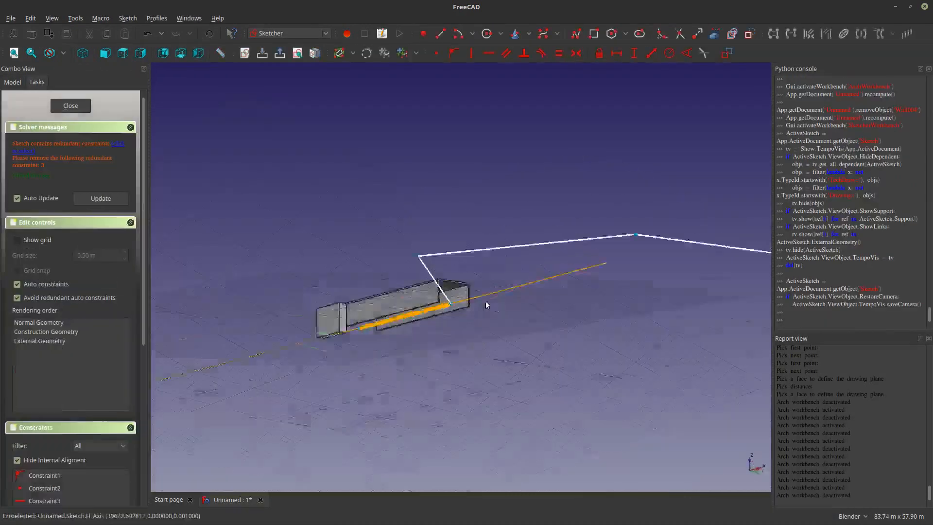
Examine from several angles how the polyline's first segment meets the end of the slab's reference line.
{"action": "middle_click_drag", "start_coordinate": [438, 324], "coordinate": [394, 217]}
{"action": "scroll", "coordinate": [394, 219], "scroll_direction": "down", "scroll_amount": 2}
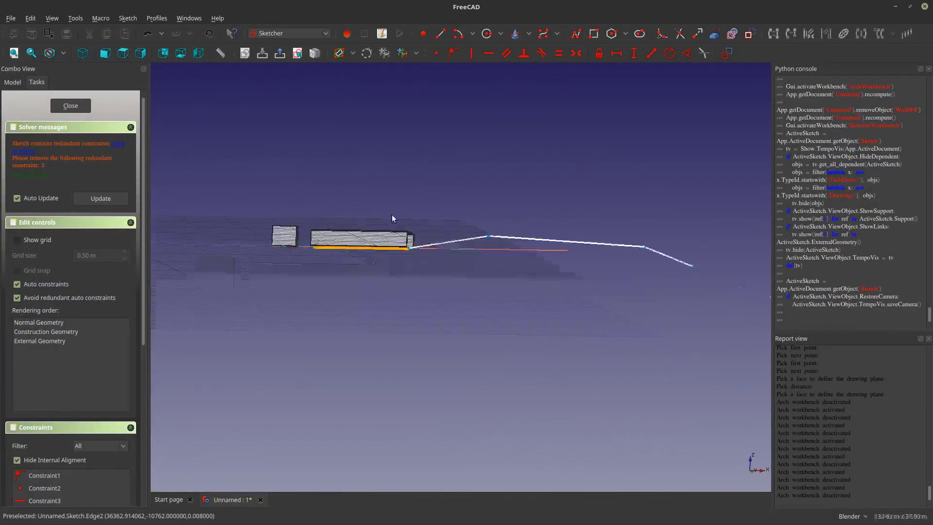
{"action": "scroll", "coordinate": [401, 264], "scroll_direction": "up", "scroll_amount": 7}
{"action": "scroll", "coordinate": [388, 228], "scroll_direction": "down", "scroll_amount": 3}
{"action": "scroll", "coordinate": [388, 228], "scroll_direction": "down", "scroll_amount": 2}
{"action": "scroll", "coordinate": [443, 190], "scroll_direction": "up", "scroll_amount": 2}
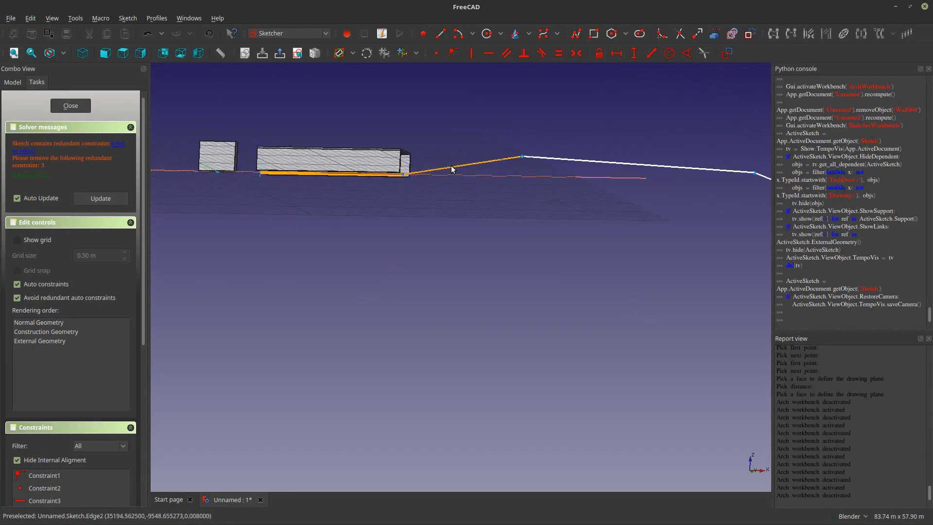
{"action": "left_click", "coordinate": [452, 169]}
{"action": "left_click", "coordinate": [31, 52]}
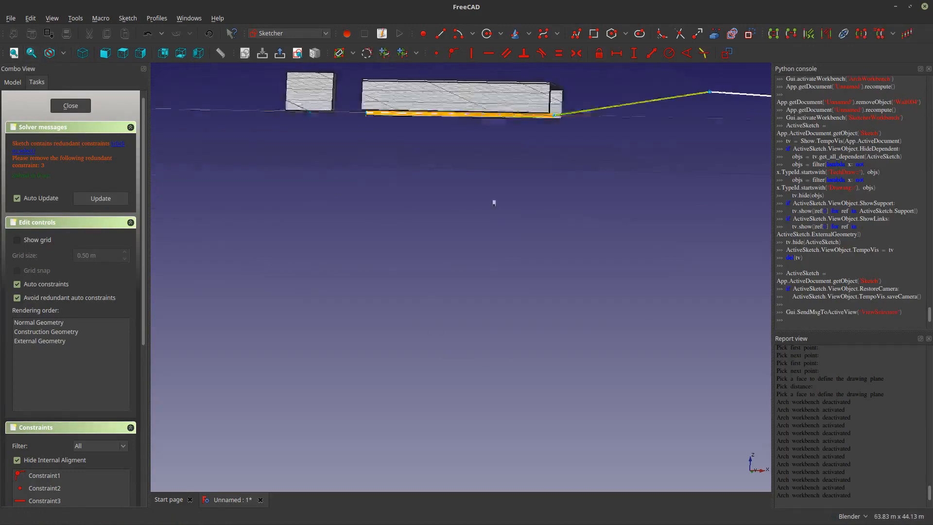
{"action": "scroll", "coordinate": [558, 97], "scroll_direction": "up", "scroll_amount": 11}
{"action": "middle_click_drag", "start_coordinate": [558, 193], "coordinate": [476, 228]}
{"action": "scroll", "coordinate": [462, 213], "scroll_direction": "up", "scroll_amount": 10}
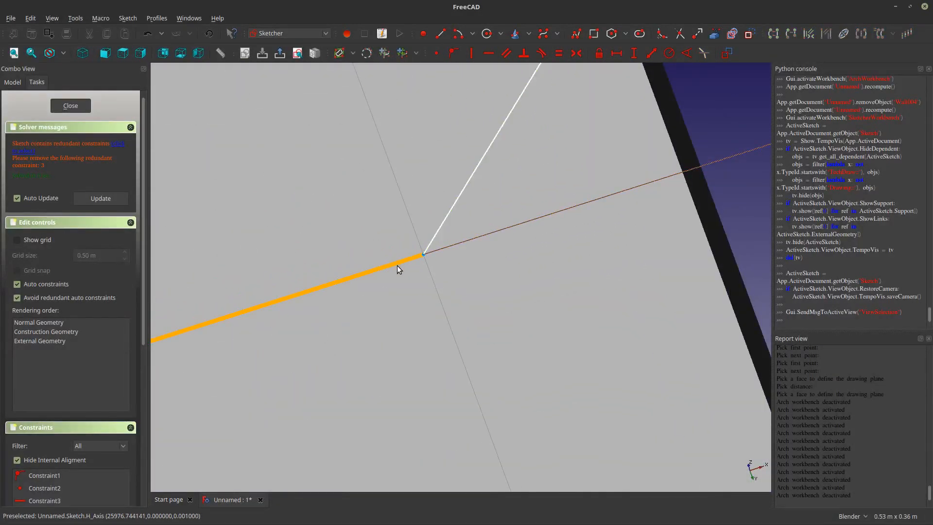
{"action": "scroll", "coordinate": [397, 266], "scroll_direction": "down", "scroll_amount": 17}
{"action": "scroll", "coordinate": [375, 248], "scroll_direction": "up", "scroll_amount": 4}
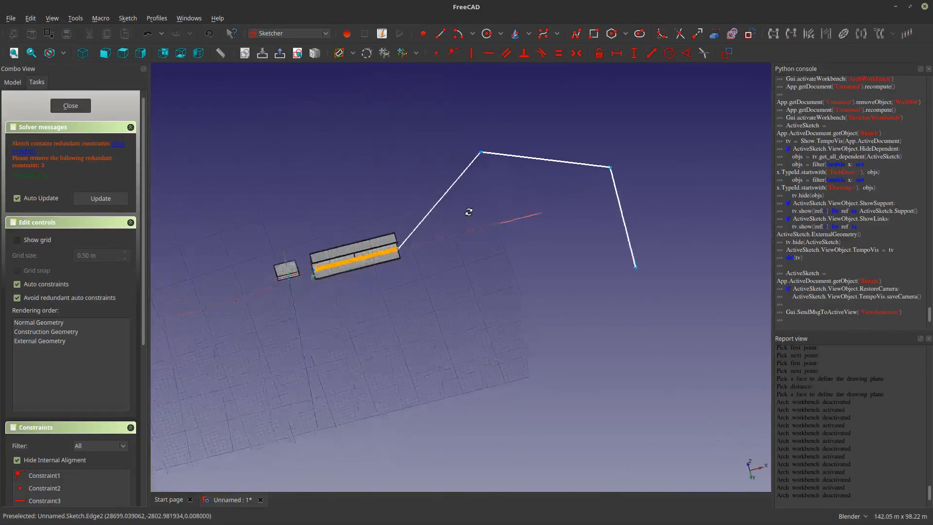
{"action": "scroll", "coordinate": [583, 214], "scroll_direction": "down", "scroll_amount": 4}
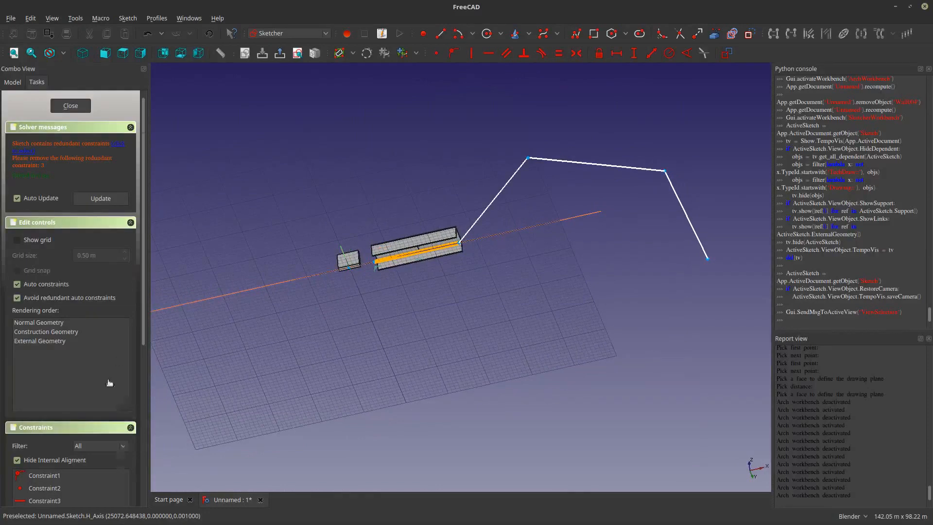
Delete all remaining lines from the sketch, including the external reference line.
{"action": "scroll", "coordinate": [109, 382], "scroll_direction": "down", "scroll_amount": 5}
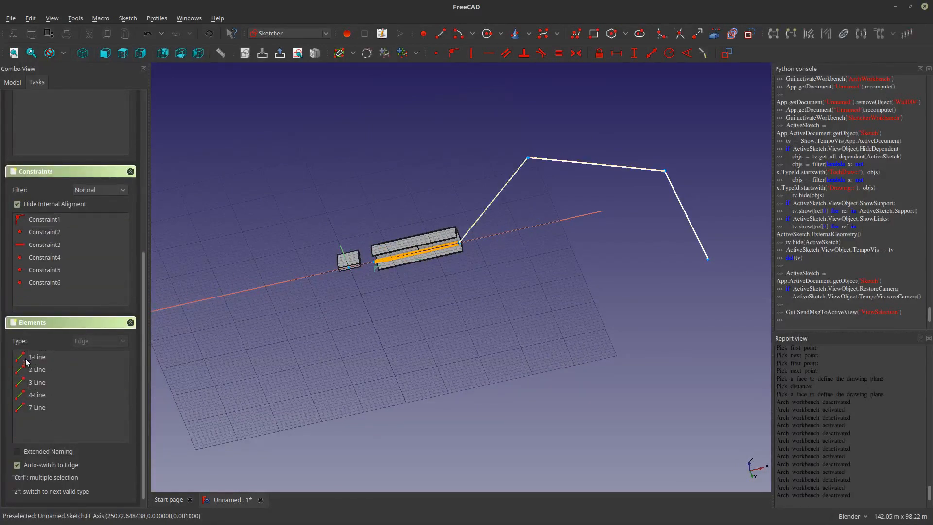
{"action": "left_click", "coordinate": [27, 359]}
{"action": "key", "text": "Delete"}
{"action": "left_click", "coordinate": [27, 360]}
{"action": "key", "text": "Delete"}
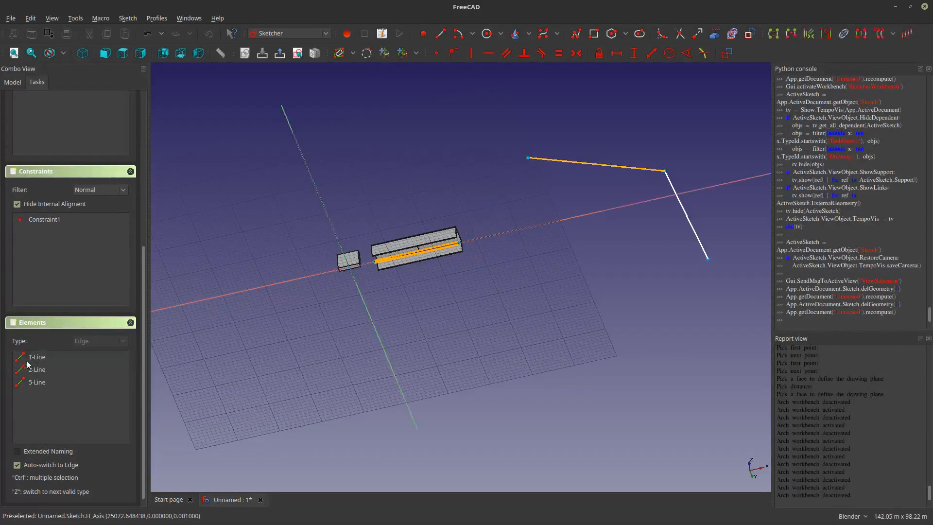
{"action": "left_click", "coordinate": [27, 361]}
{"action": "key", "text": "Delete"}
{"action": "left_click", "coordinate": [30, 368]}
{"action": "key", "text": "Delete"}
{"action": "left_click", "coordinate": [33, 360]}
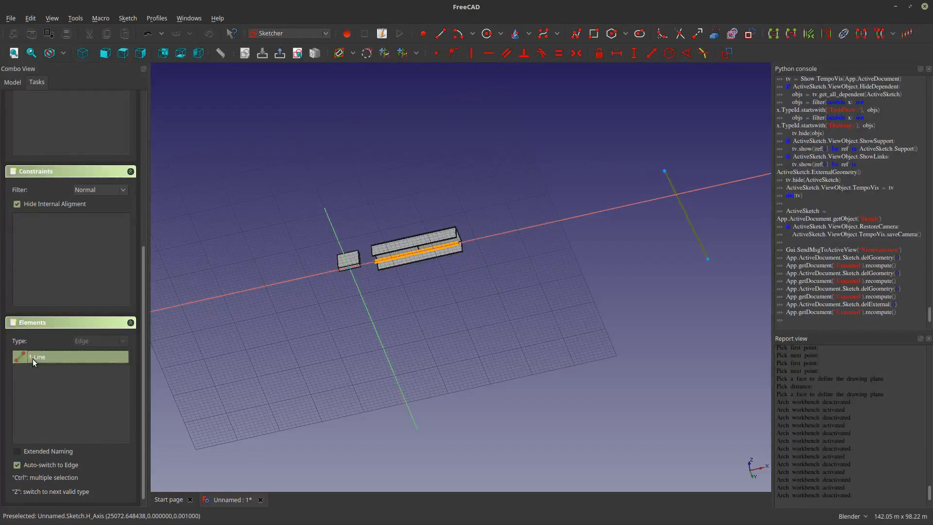
{"action": "key", "text": "Delete"}
Sketch an open three-segment polyline that crosses the X axis beyond the slab's far end, and close the sketch.
{"action": "mouse_move", "coordinate": [471, 225]}
{"action": "middle_mouse_down"}
{"action": "mouse_move", "coordinate": [389, 152]}
{"action": "mouse_move", "coordinate": [462, 97]}
{"action": "middle_mouse_up"}
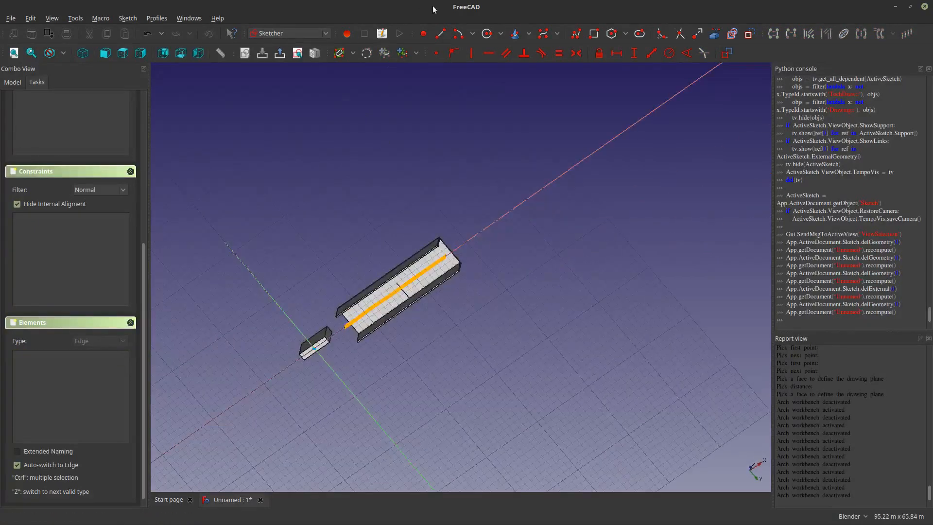
{"action": "left_click", "coordinate": [575, 34]}
{"action": "left_click", "coordinate": [453, 172]}
{"action": "left_click", "coordinate": [584, 158]}
{"action": "left_click", "coordinate": [673, 282]}
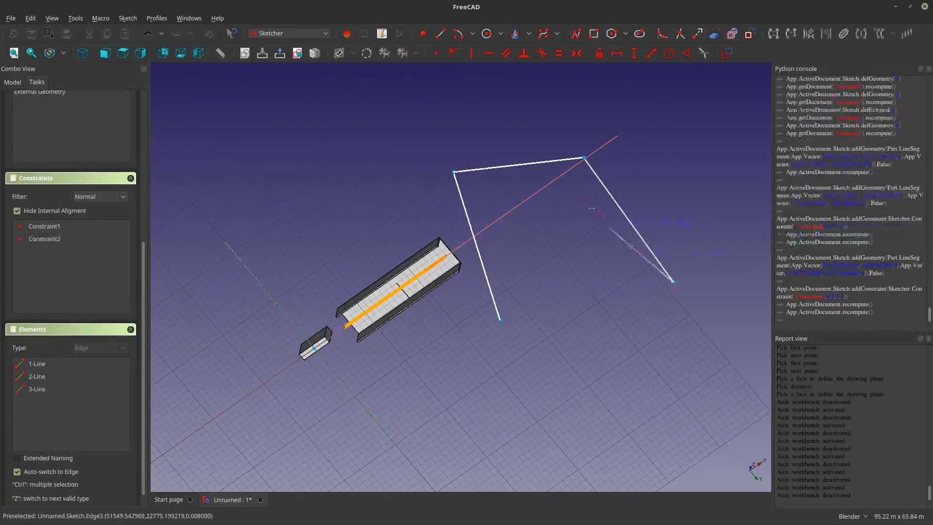
{"action": "right_click", "coordinate": [316, 159]}
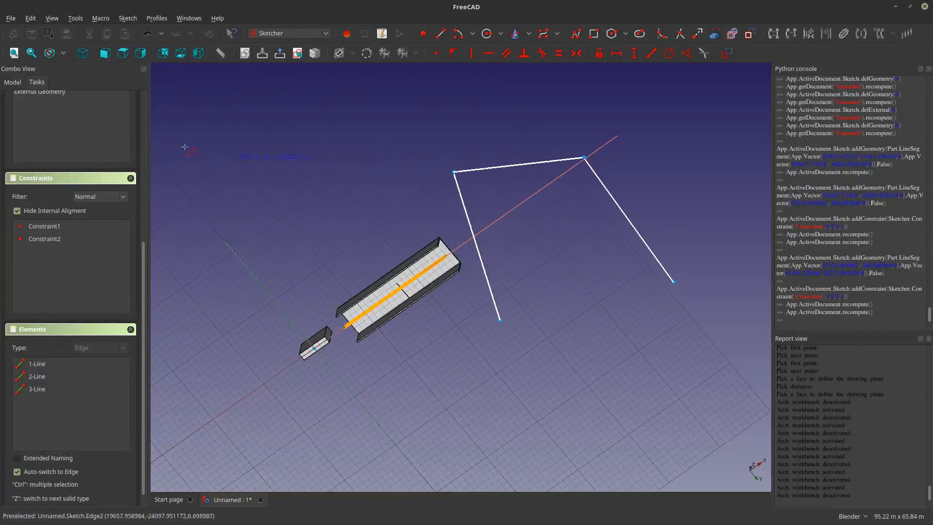
{"action": "scroll", "coordinate": [137, 167], "scroll_direction": "up", "scroll_amount": 1}
{"action": "scroll", "coordinate": [136, 167], "scroll_direction": "up", "scroll_amount": 5}
{"action": "left_click", "coordinate": [63, 103]}
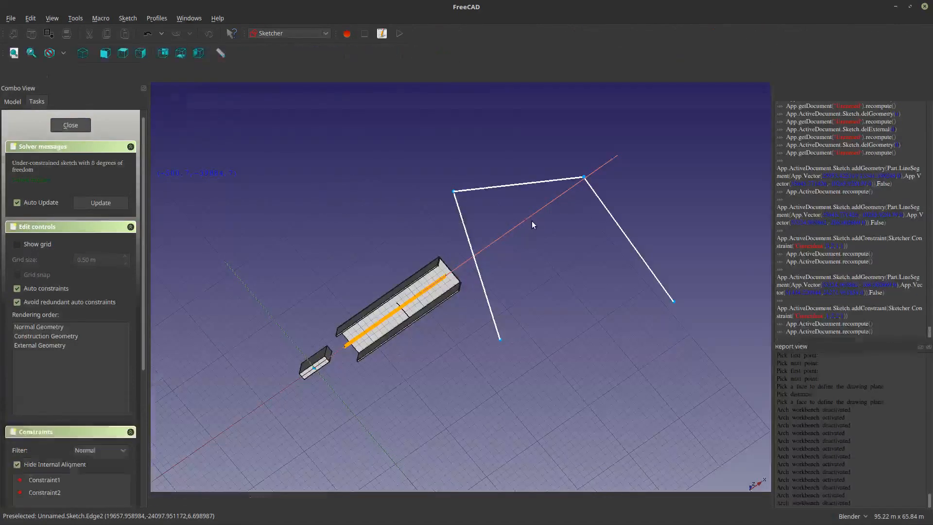
Make the hidden three-segment sketch visible in the 3D view.
{"action": "scroll", "coordinate": [534, 243], "scroll_direction": "down", "scroll_amount": 5}
{"action": "middle_click_drag", "start_coordinate": [526, 240], "coordinate": [515, 340]}
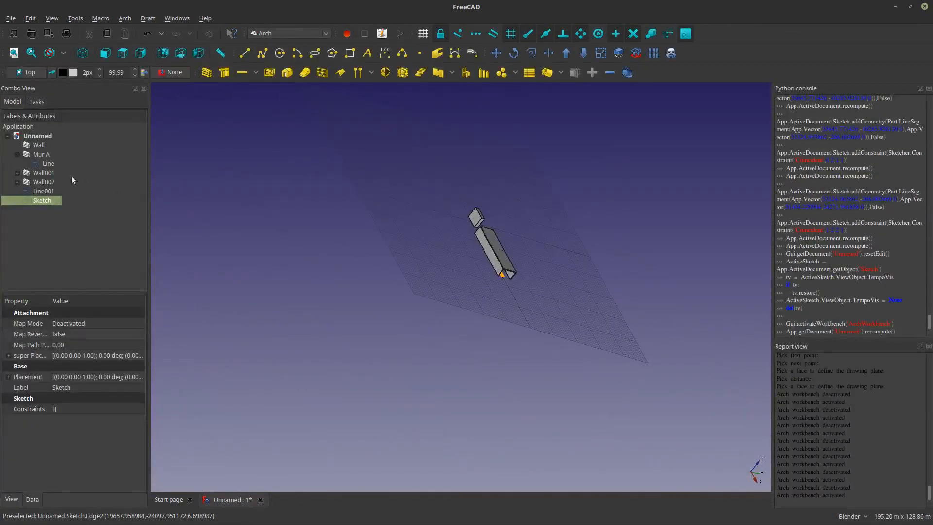
{"action": "key", "text": "space"}
{"action": "mouse_move", "coordinate": [510, 276]}
{"action": "middle_mouse_down"}
{"action": "mouse_move", "coordinate": [566, 334]}
{"action": "mouse_move", "coordinate": [457, 267]}
{"action": "mouse_move", "coordinate": [596, 267]}
{"action": "mouse_move", "coordinate": [371, 233]}
{"action": "middle_mouse_up"}
{"action": "scroll", "coordinate": [371, 233], "scroll_direction": "down", "scroll_amount": 2}
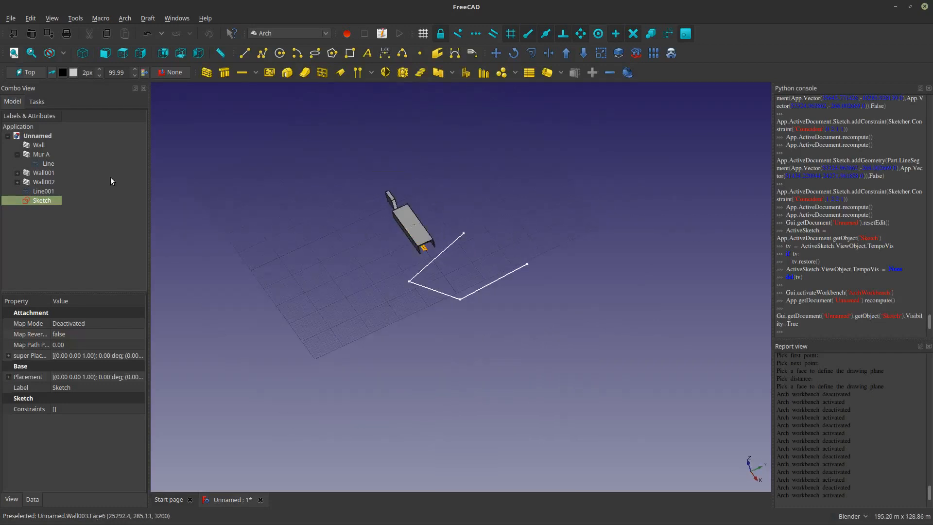
{"action": "scroll", "coordinate": [206, 170], "scroll_direction": "up", "scroll_amount": 2}
Set the Base of Mur A, Wall001 and Wall002 together to Sketch and recompute the document.
{"action": "left_click", "coordinate": [45, 183]}
{"action": "left_click", "coordinate": [47, 174], "text": "ctrl"}
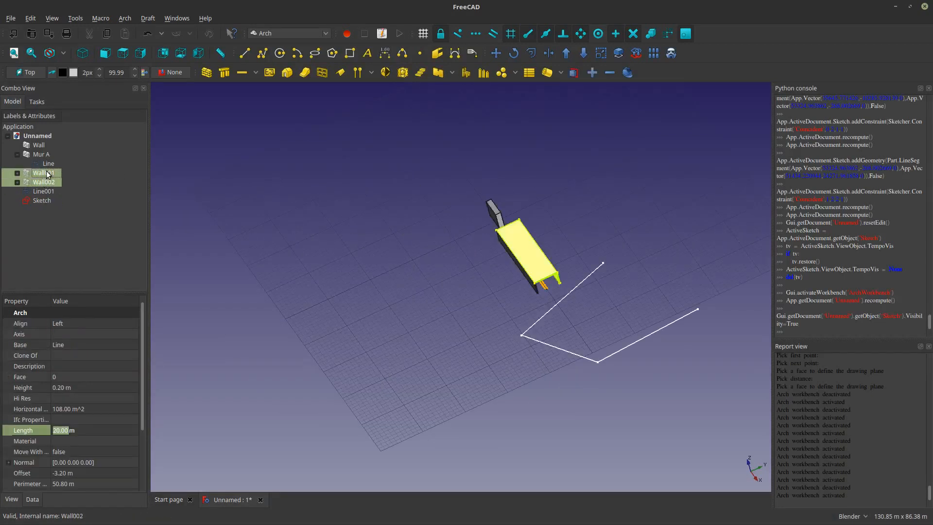
{"action": "left_click", "coordinate": [37, 154], "text": "ctrl"}
{"action": "middle_click_drag", "start_coordinate": [517, 364], "coordinate": [458, 345]}
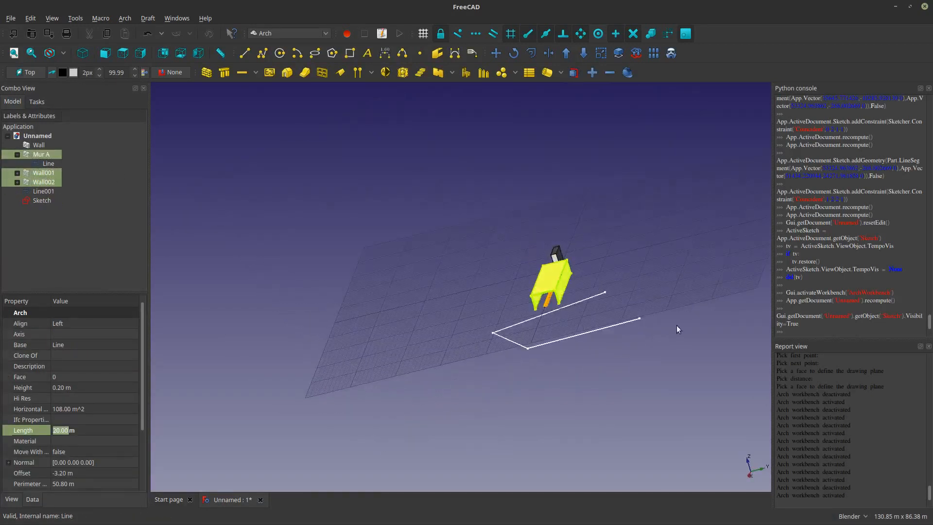
{"action": "scroll", "coordinate": [677, 327], "scroll_direction": "up", "scroll_amount": 4}
{"action": "scroll", "coordinate": [578, 325], "scroll_direction": "down", "scroll_amount": 2}
{"action": "middle_click_drag", "start_coordinate": [577, 325], "coordinate": [587, 348]}
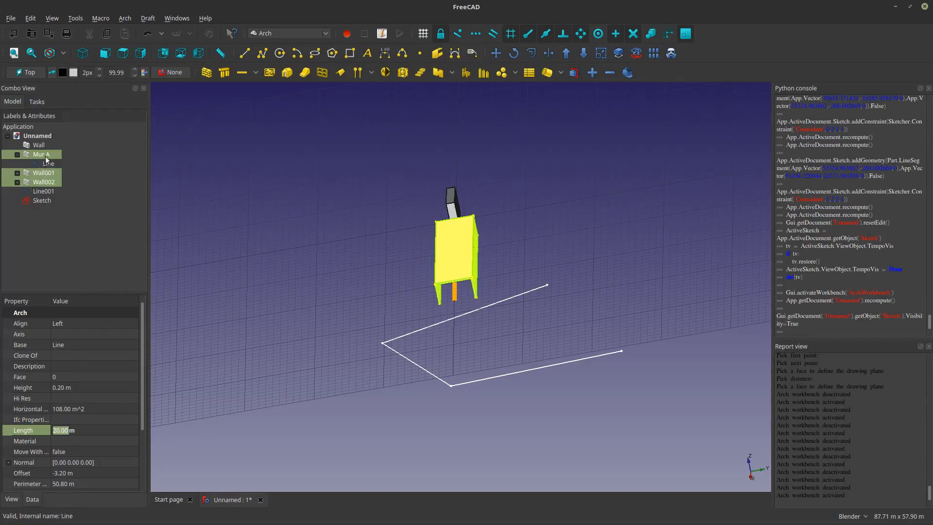
{"action": "left_click", "coordinate": [99, 345]}
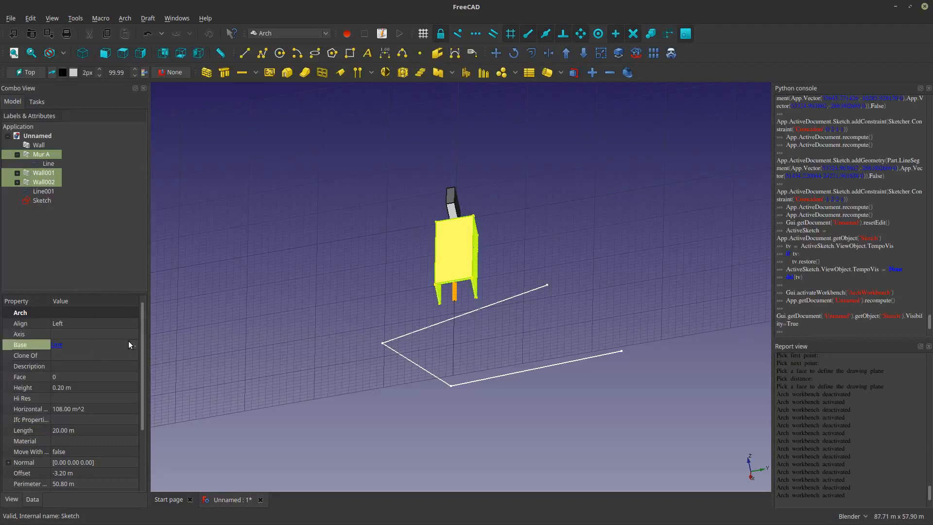
{"action": "left_click", "coordinate": [132, 345]}
{"action": "left_click", "coordinate": [420, 199]}
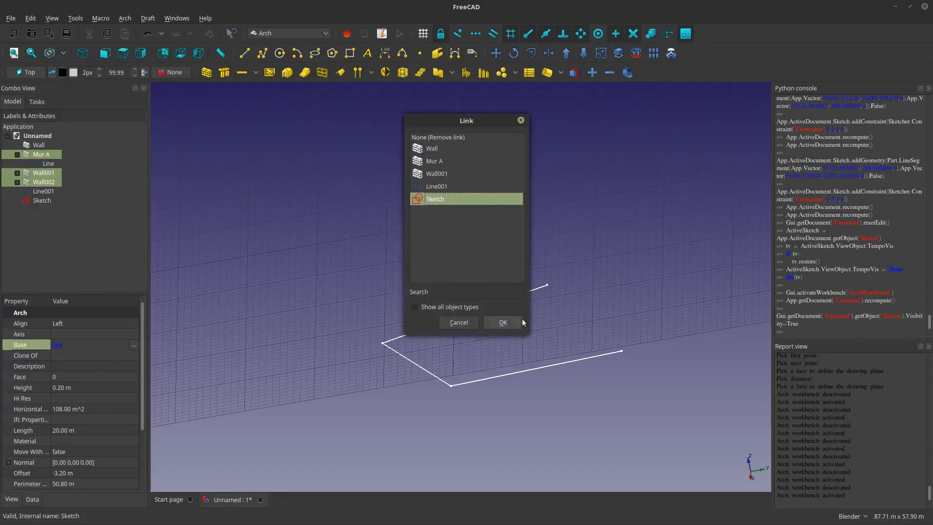
{"action": "left_click", "coordinate": [508, 325]}
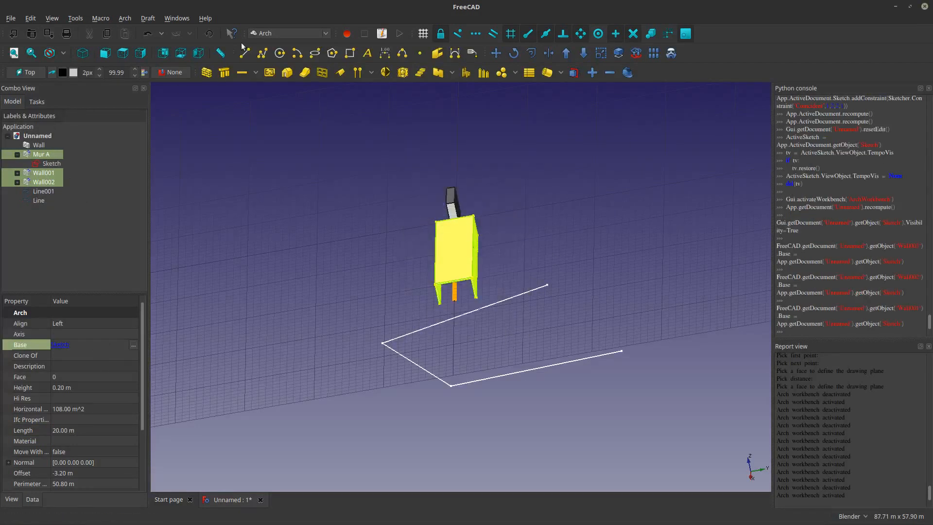
{"action": "left_click", "coordinate": [209, 39]}
Examine from several angles how the two walls and the roof slab follow the sketch's segments, corners and open ends.
{"action": "mouse_move", "coordinate": [467, 361]}
{"action": "middle_mouse_down"}
{"action": "mouse_move", "coordinate": [387, 346]}
{"action": "mouse_move", "coordinate": [396, 366]}
{"action": "mouse_move", "coordinate": [388, 367]}
{"action": "mouse_move", "coordinate": [414, 365]}
{"action": "mouse_move", "coordinate": [375, 364]}
{"action": "mouse_move", "coordinate": [454, 354]}
{"action": "mouse_move", "coordinate": [408, 343]}
{"action": "middle_mouse_up"}
{"action": "scroll", "coordinate": [395, 340], "scroll_direction": "up", "scroll_amount": 7}
{"action": "scroll", "coordinate": [387, 367], "scroll_direction": "down", "scroll_amount": 5}
{"action": "scroll", "coordinate": [478, 305], "scroll_direction": "up", "scroll_amount": 5}
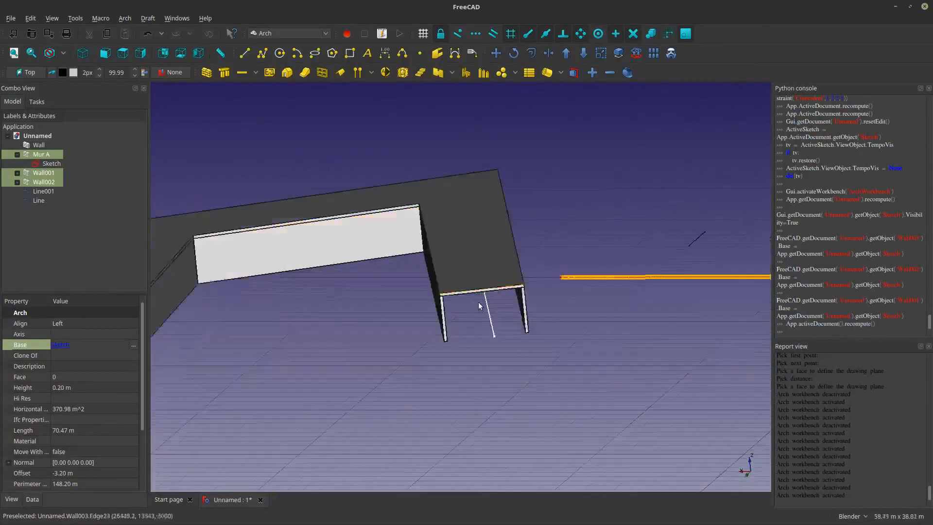
{"action": "scroll", "coordinate": [480, 306], "scroll_direction": "up", "scroll_amount": 6}
{"action": "scroll", "coordinate": [500, 308], "scroll_direction": "down", "scroll_amount": 4}
{"action": "middle_click_drag", "start_coordinate": [503, 316], "coordinate": [292, 375]}
{"action": "scroll", "coordinate": [570, 344], "scroll_direction": "up", "scroll_amount": 2}
{"action": "middle_click_drag", "start_coordinate": [380, 344], "coordinate": [626, 302], "text": "shift"}
{"action": "scroll", "coordinate": [593, 304], "scroll_direction": "down", "scroll_amount": 6}
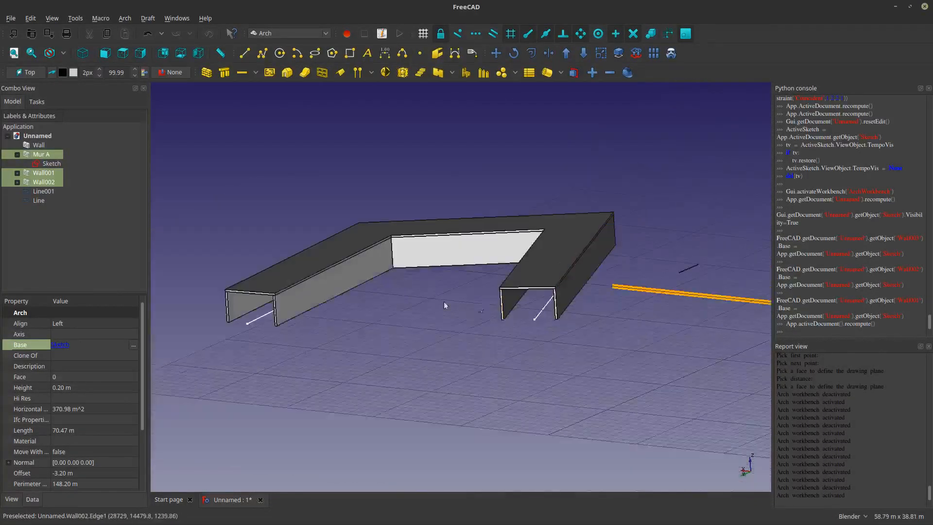
{"action": "scroll", "coordinate": [444, 305], "scroll_direction": "up", "scroll_amount": 3}
{"action": "middle_click_drag", "start_coordinate": [500, 313], "coordinate": [540, 345]}
{"action": "mouse_move", "coordinate": [649, 309]}
{"action": "middle_mouse_down", "text": "shift"}
{"action": "mouse_move", "coordinate": [458, 350]}
{"action": "mouse_move", "coordinate": [442, 340]}
{"action": "mouse_move", "coordinate": [442, 319]}
{"action": "mouse_move", "coordinate": [650, 317]}
{"action": "mouse_move", "coordinate": [593, 319]}
{"action": "mouse_move", "coordinate": [622, 359]}
{"action": "mouse_move", "coordinate": [644, 342]}
{"action": "middle_mouse_up", "text": "shift"}
{"action": "scroll", "coordinate": [440, 348], "scroll_direction": "up", "scroll_amount": 4}
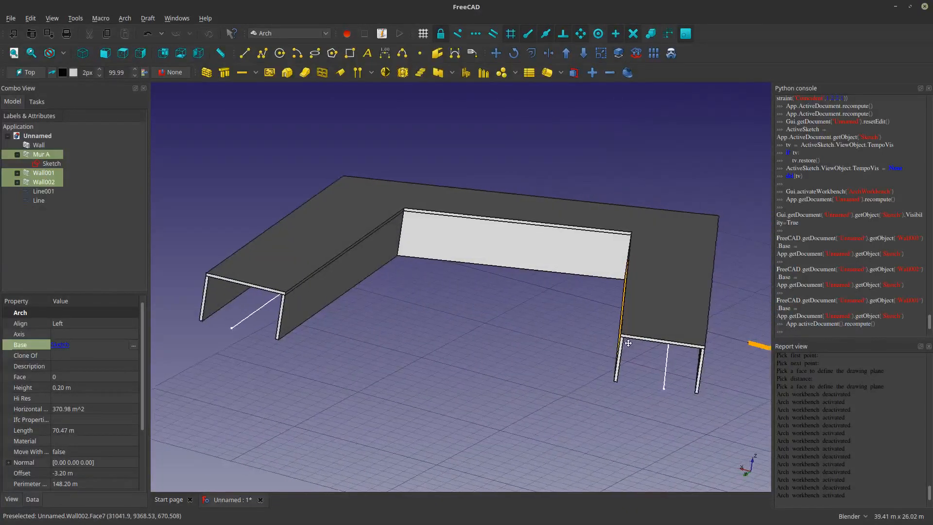
{"action": "mouse_move", "coordinate": [615, 343]}
{"action": "middle_mouse_down"}
{"action": "mouse_move", "coordinate": [620, 316]}
{"action": "mouse_move", "coordinate": [632, 338]}
{"action": "mouse_move", "coordinate": [658, 346]}
{"action": "mouse_move", "coordinate": [613, 325]}
{"action": "middle_mouse_up"}
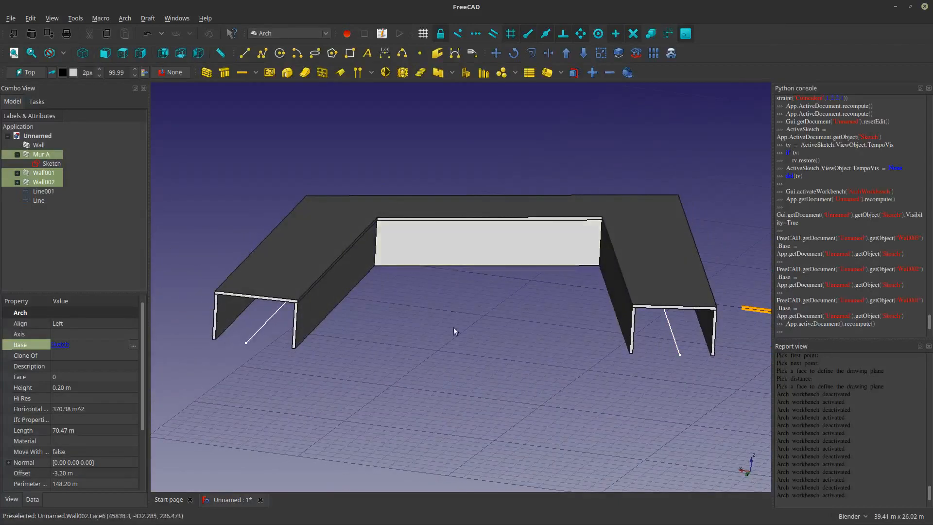